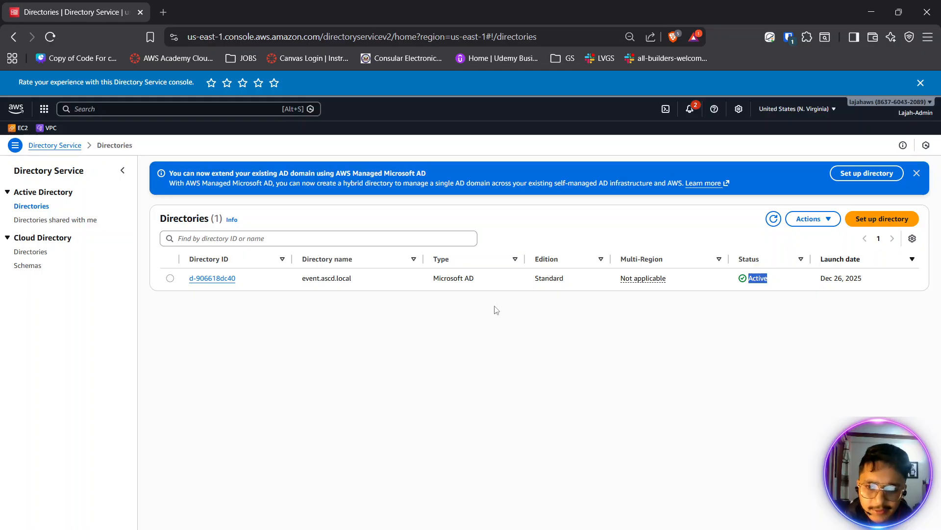
- Search the console for "workspaces" and open the WorkSpaces service in a separate browser tab
{"action": "left_click", "coordinate": [135, 110]}
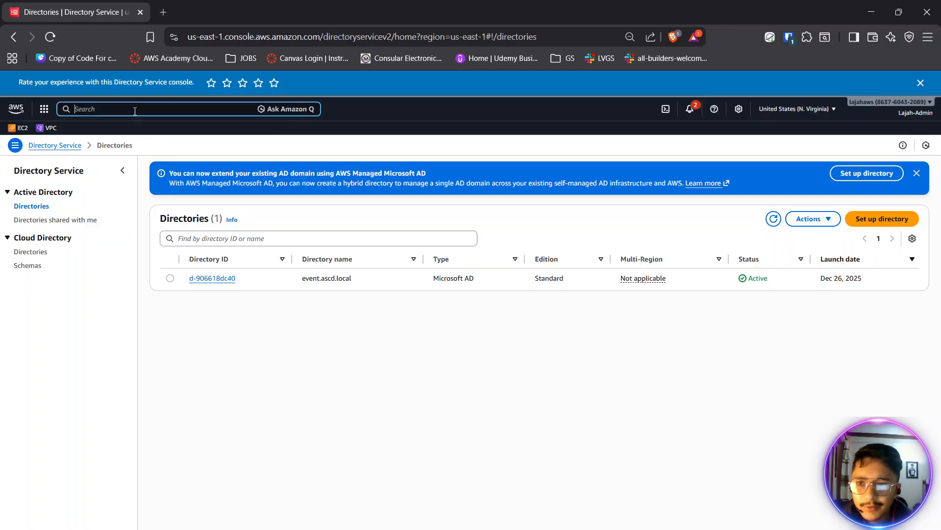
{"action": "left_click", "coordinate": [169, 101]}
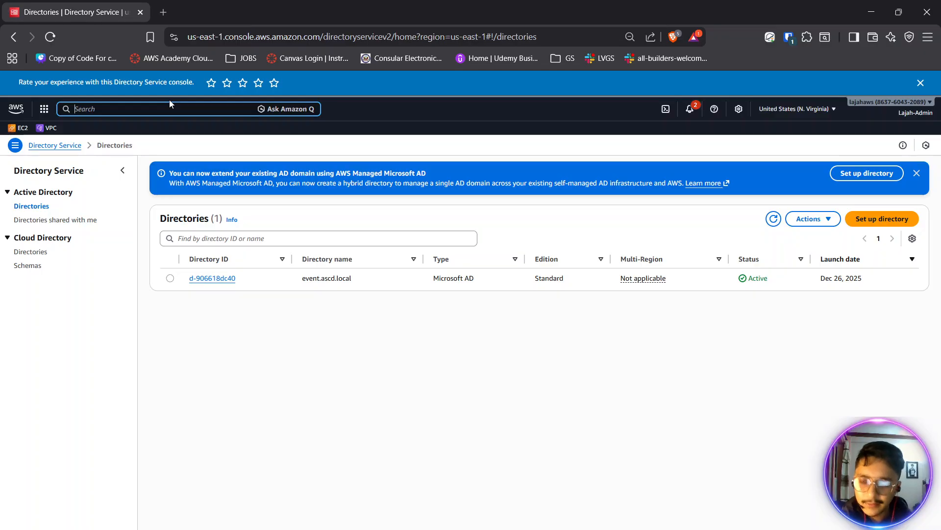
{"action": "type", "text": "workspaces"}
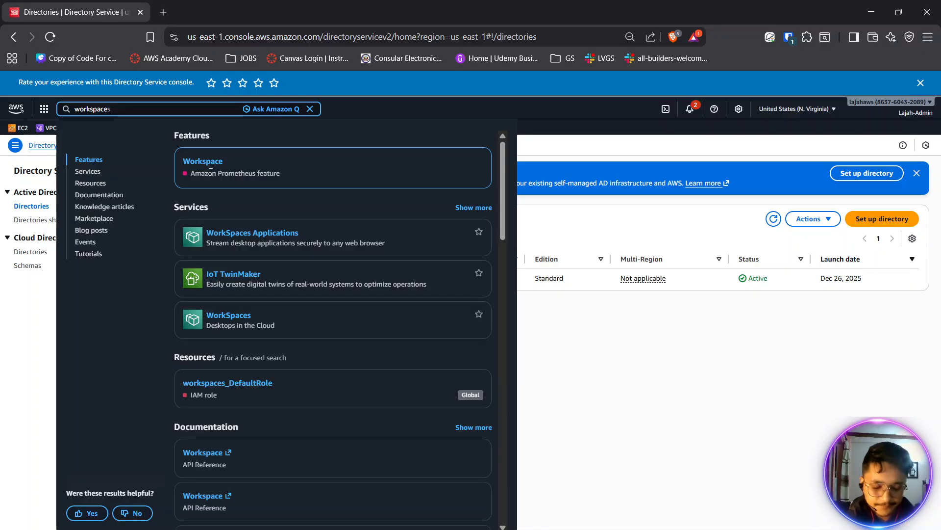
{"action": "left_click", "coordinate": [212, 168], "text": "ctrl"}
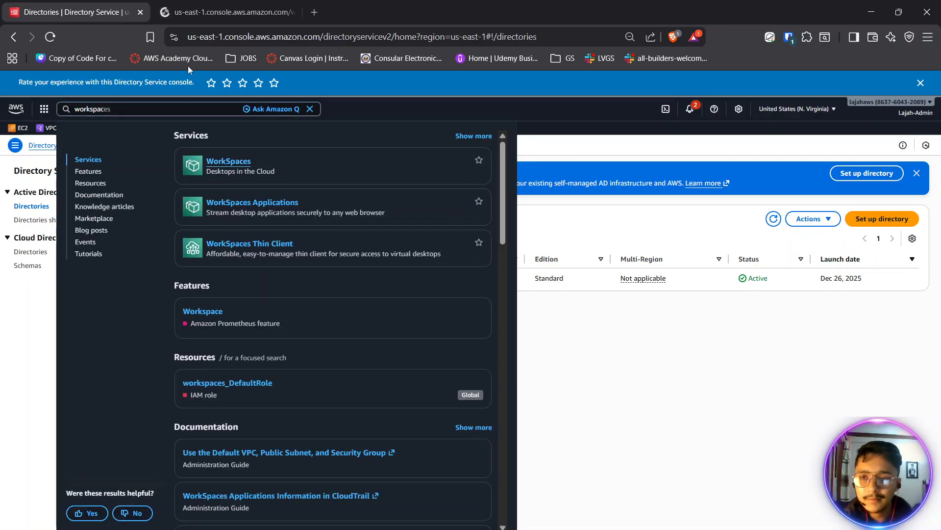
{"action": "left_click", "coordinate": [180, 5]}
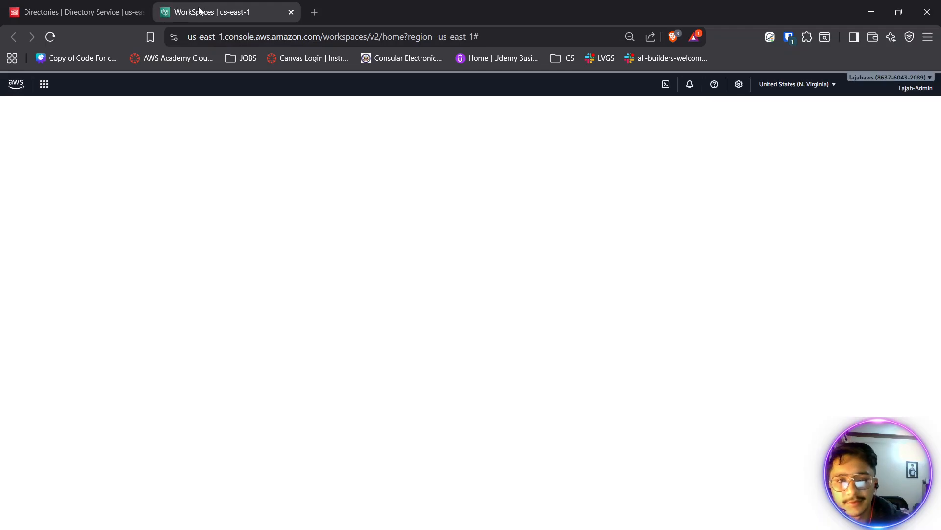
{"action": "left_click", "coordinate": [92, 15]}
{"action": "left_click", "coordinate": [176, 7]}
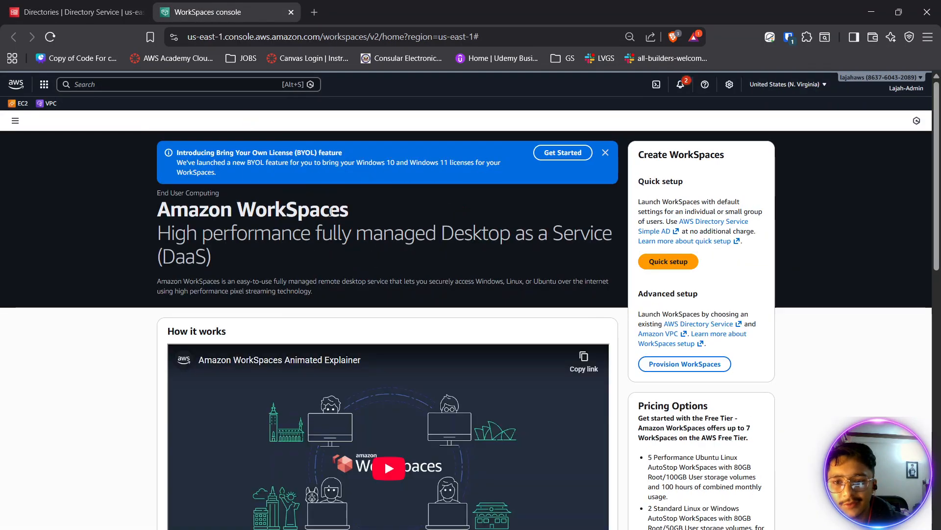
- Return to the Directory Service directories list and dismiss the hybrid directory notice and the feedback banner
{"action": "left_click", "coordinate": [122, 13]}
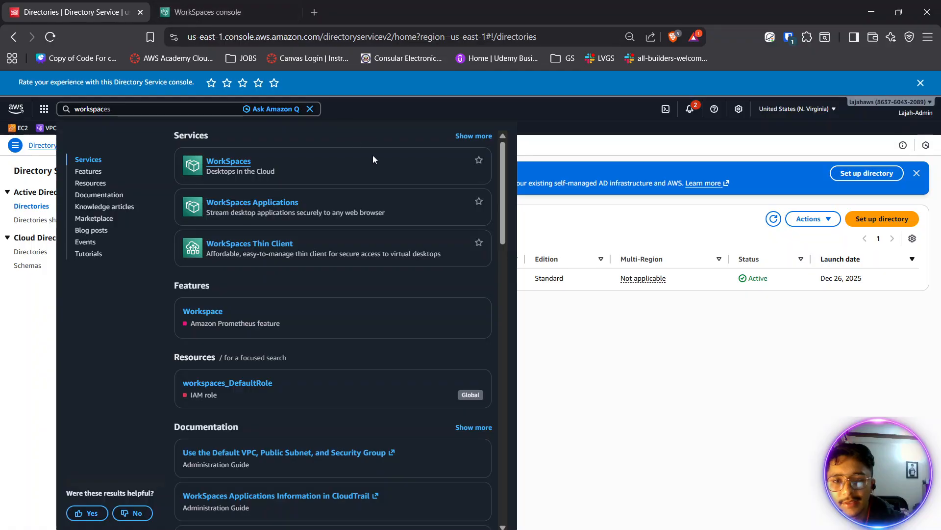
{"action": "left_click", "coordinate": [590, 214]}
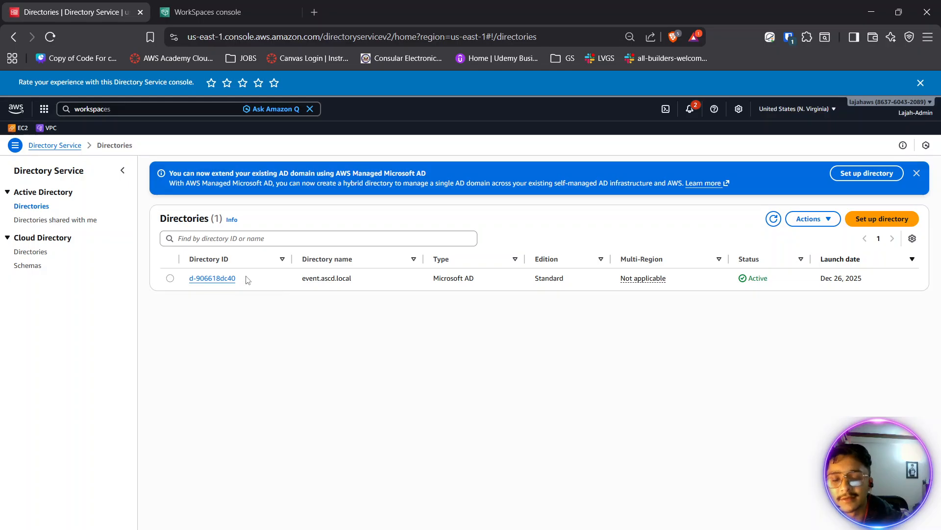
{"action": "left_click", "coordinate": [214, 19]}
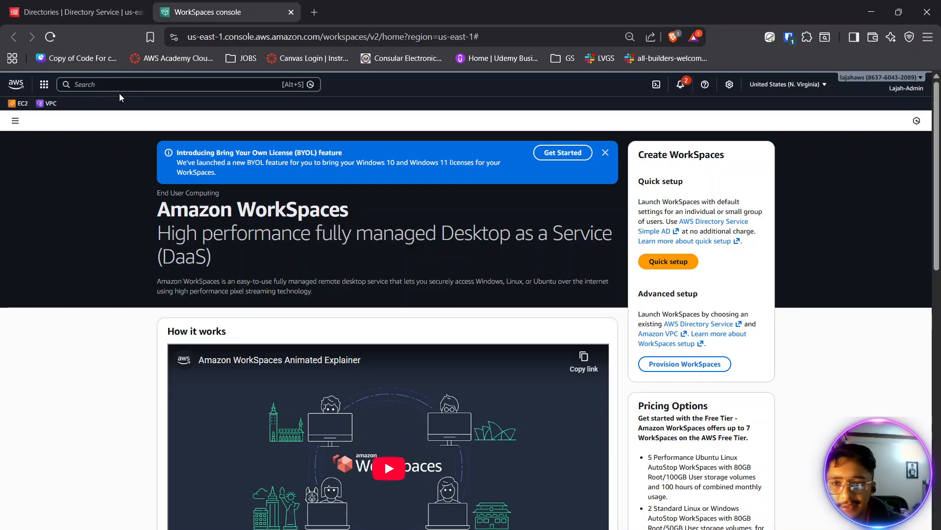
{"action": "left_click", "coordinate": [71, 15]}
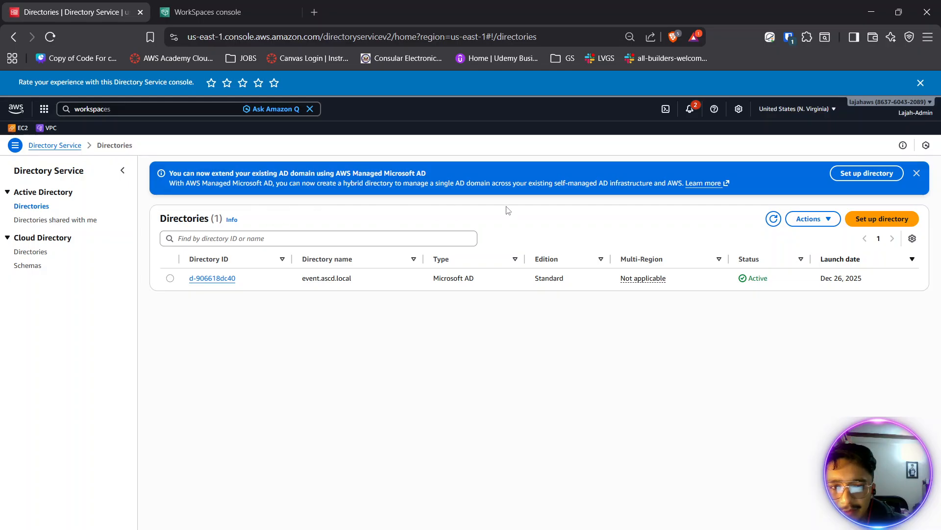
{"action": "left_click", "coordinate": [917, 173]}
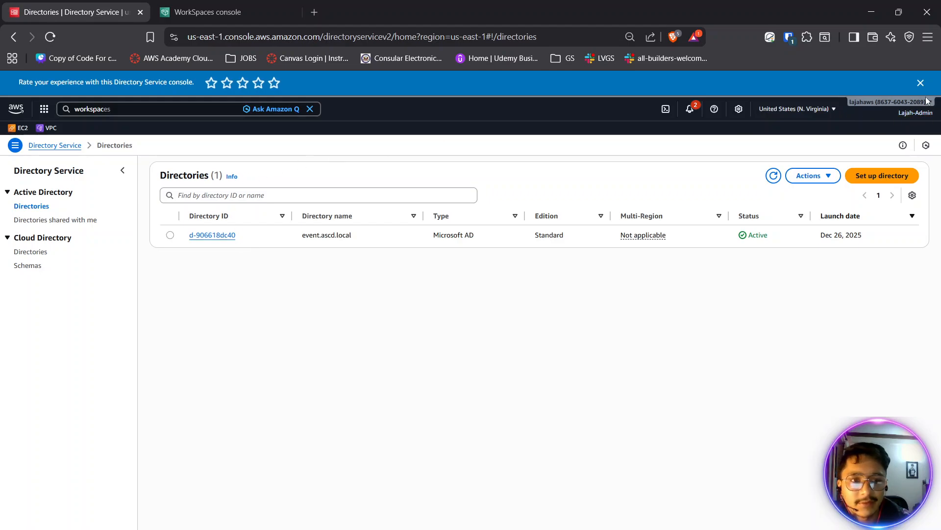
{"action": "left_click", "coordinate": [921, 83]}
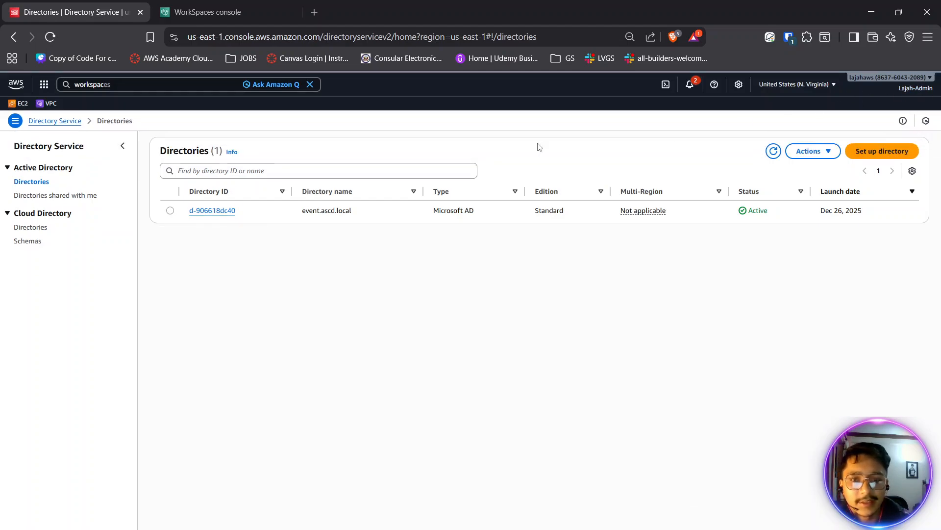
- Enable user and group management for the event.ascd.local directory and refresh its user list
{"action": "left_click", "coordinate": [214, 211]}
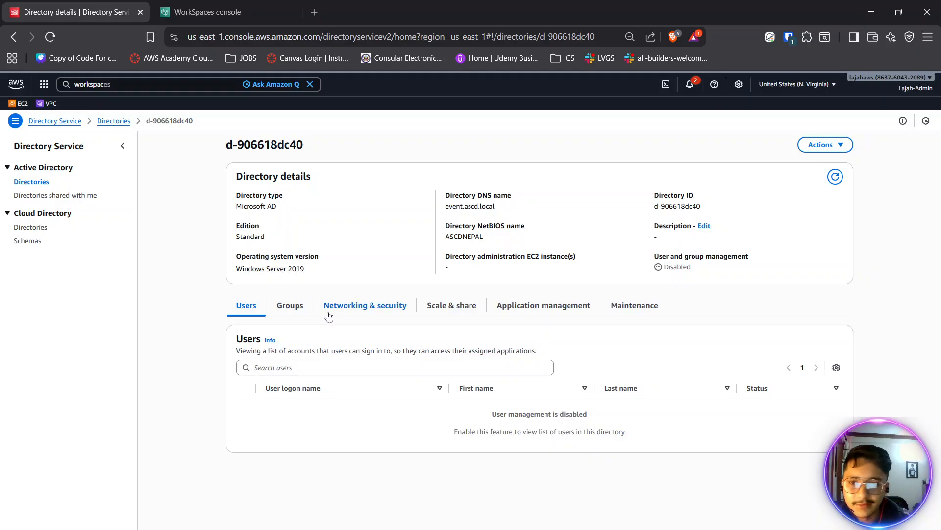
{"action": "left_click", "coordinate": [556, 450]}
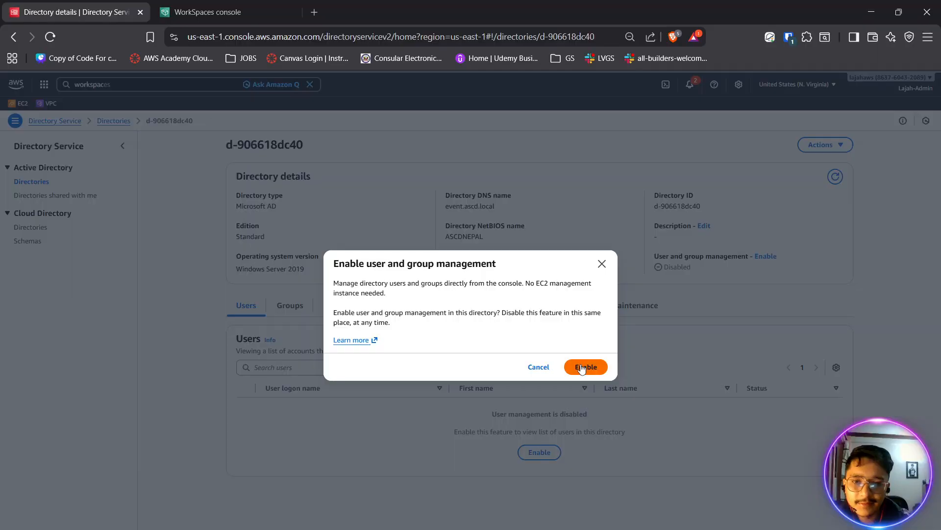
{"action": "left_click", "coordinate": [582, 368]}
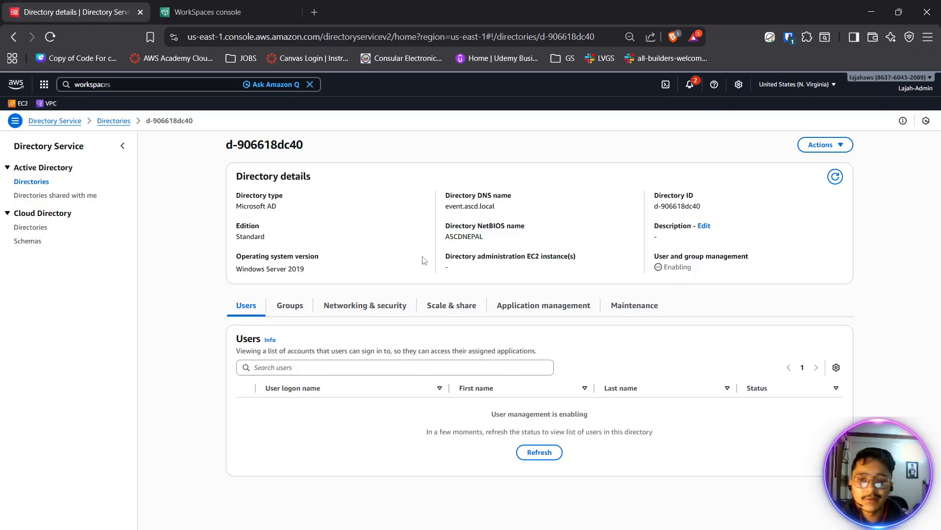
{"action": "left_click", "coordinate": [425, 360]}
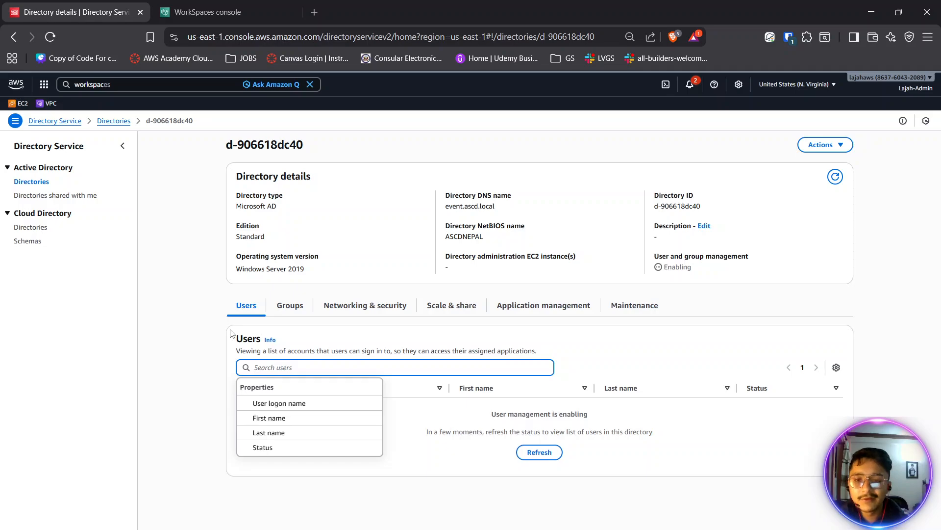
{"action": "left_click", "coordinate": [200, 337]}
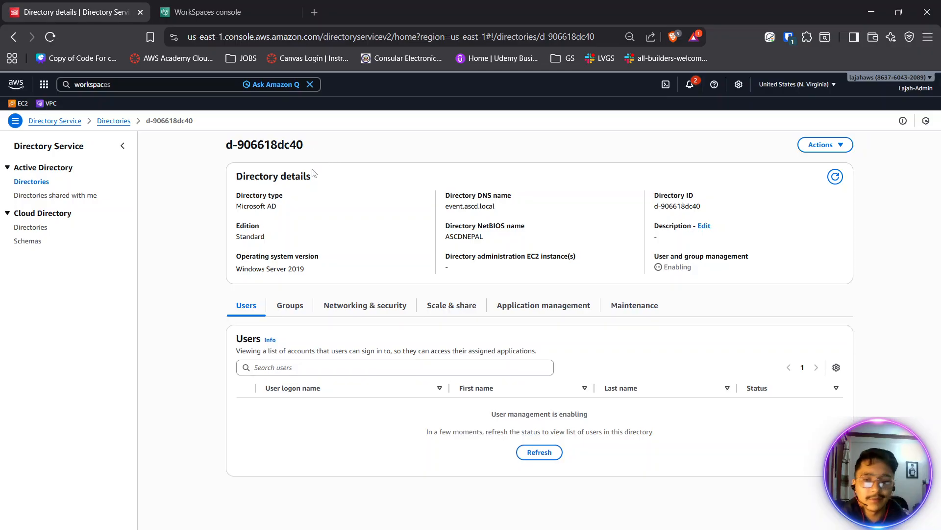
{"action": "left_click", "coordinate": [540, 452]}
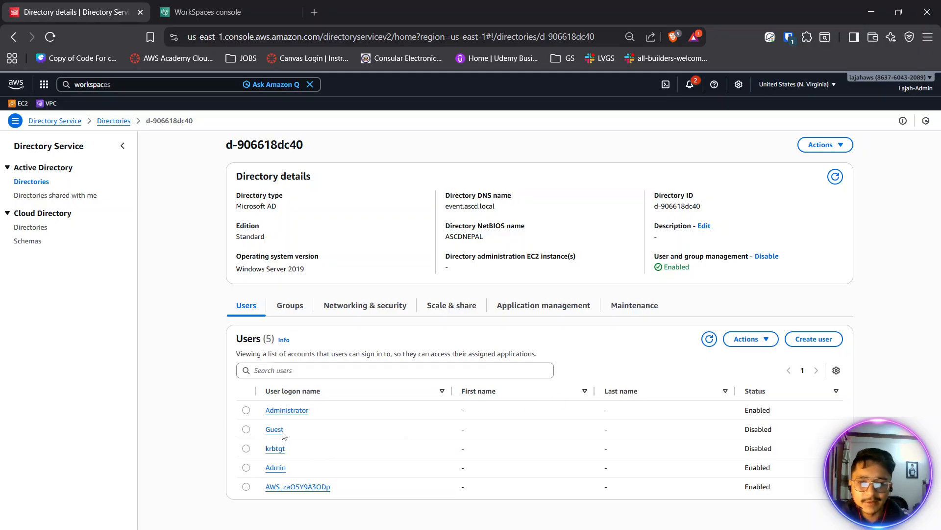
- Start creating a user in the directory and enter the person's user logon name
{"action": "left_click_drag", "start_coordinate": [332, 415], "coordinate": [266, 411]}
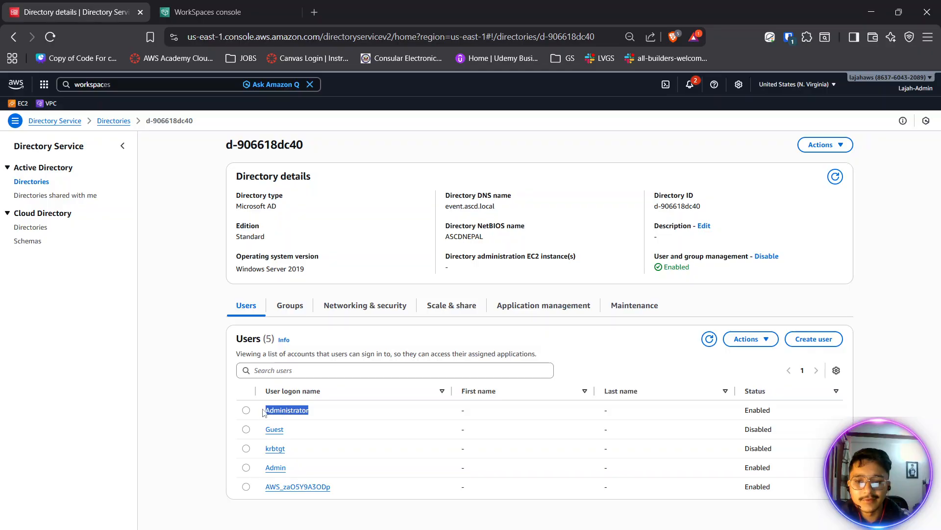
{"action": "left_click", "coordinate": [807, 343]}
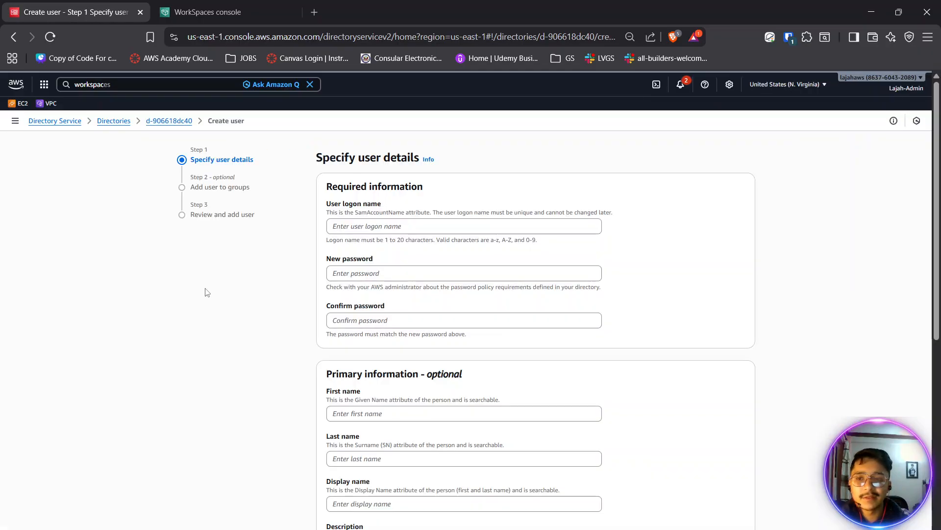
{"action": "left_click", "coordinate": [388, 227]}
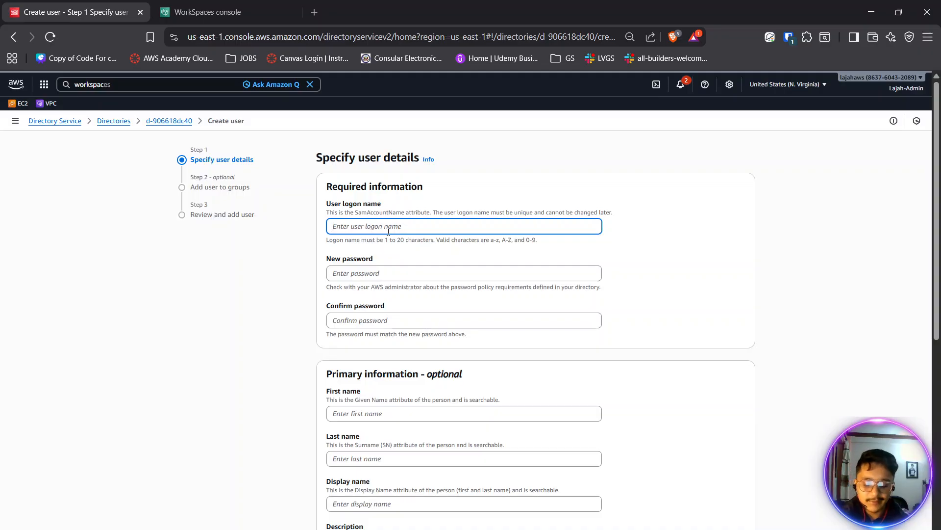
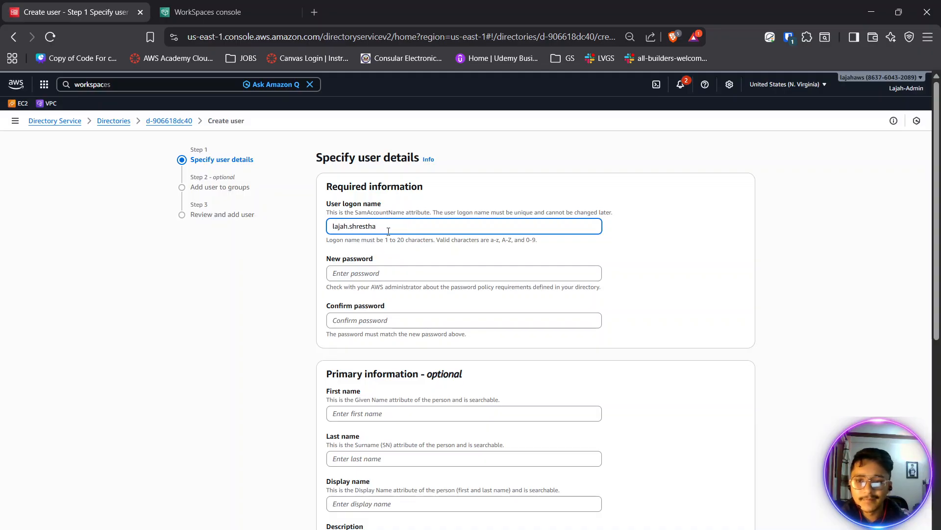
- Generate a fresh password in the password manager and paste it into the user's New password field
{"action": "left_click", "coordinate": [404, 273]}
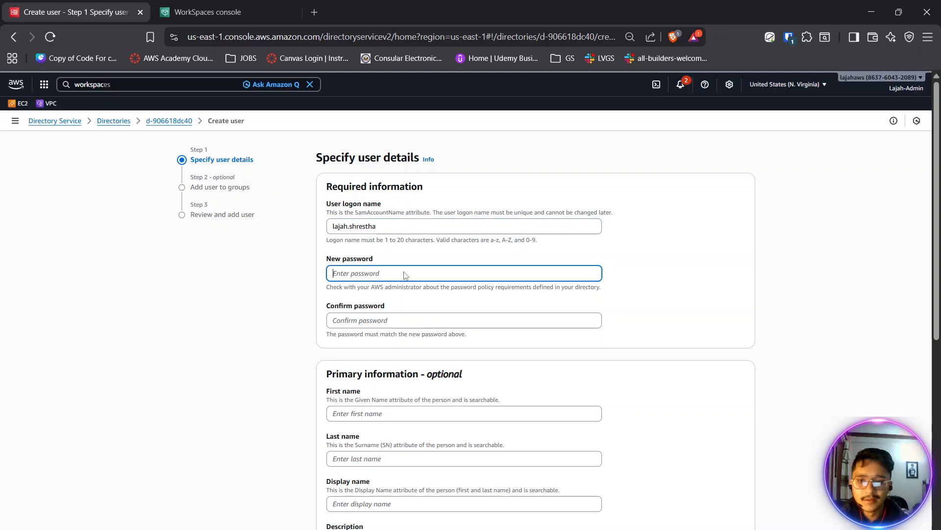
{"action": "left_click", "coordinate": [792, 36]}
{"action": "left_click", "coordinate": [651, 391]}
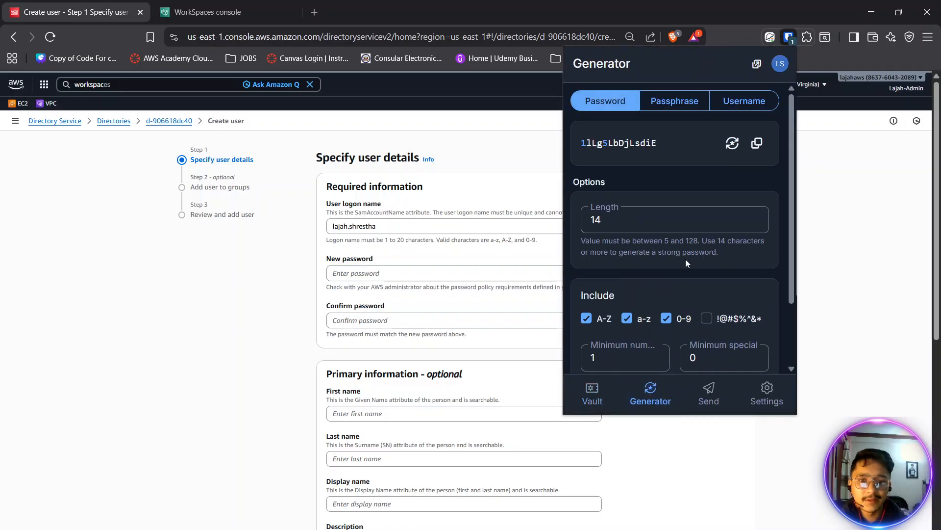
{"action": "left_click", "coordinate": [732, 142]}
{"action": "left_click", "coordinate": [757, 142]}
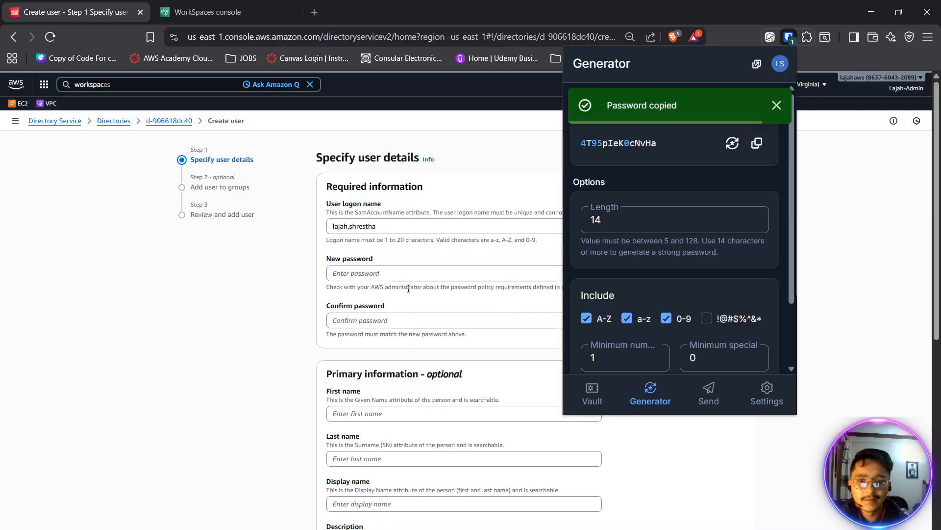
{"action": "left_click", "coordinate": [407, 273]}
{"action": "key", "text": "ctrl+v"}
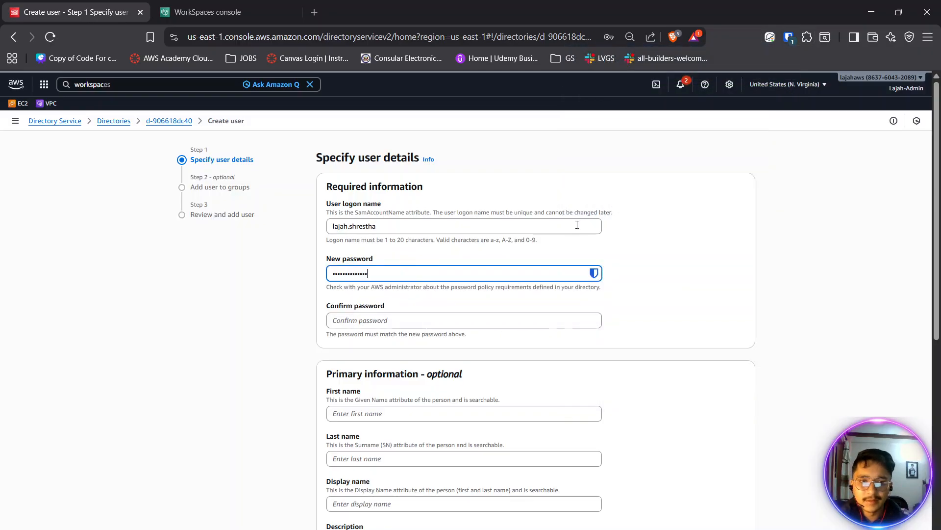
- Create a new login item in the password manager vault with the copied password and the user's logon name
{"action": "left_click", "coordinate": [789, 37]}
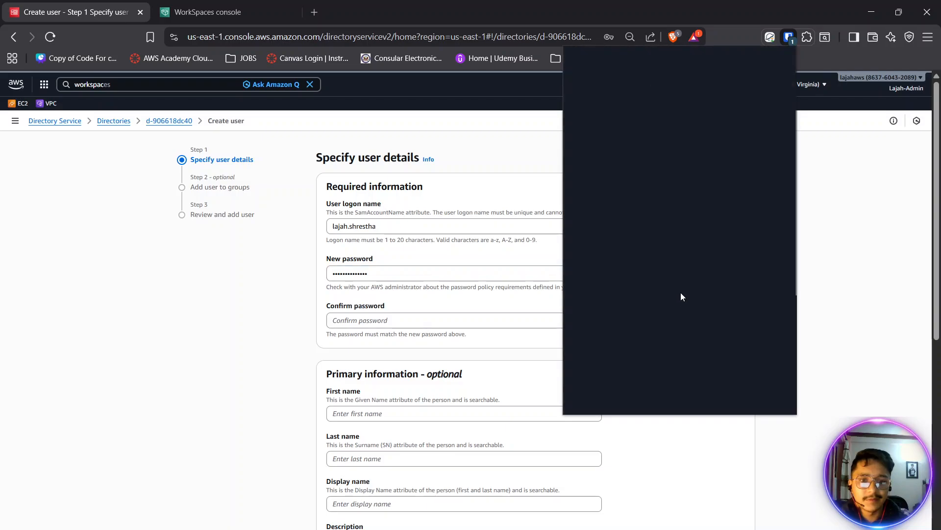
{"action": "left_click", "coordinate": [595, 391]}
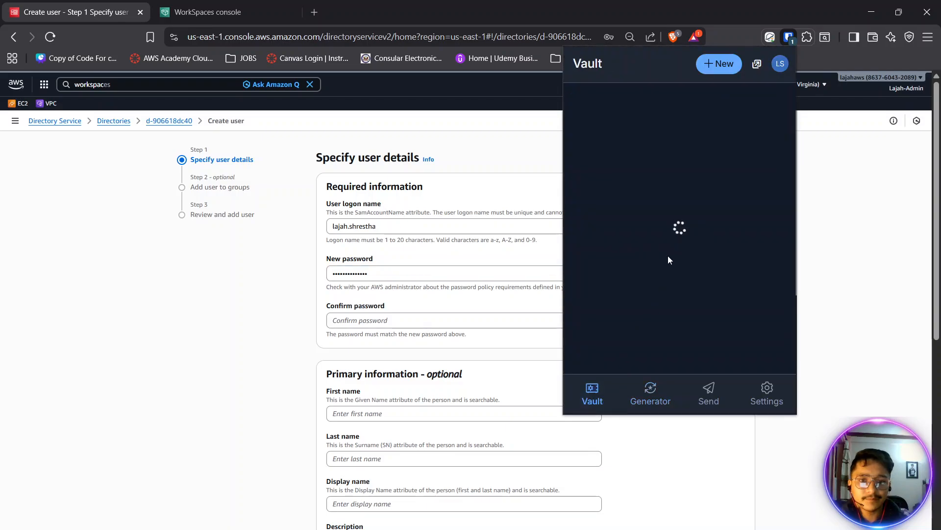
{"action": "left_click", "coordinate": [719, 64]}
{"action": "left_click", "coordinate": [724, 89]}
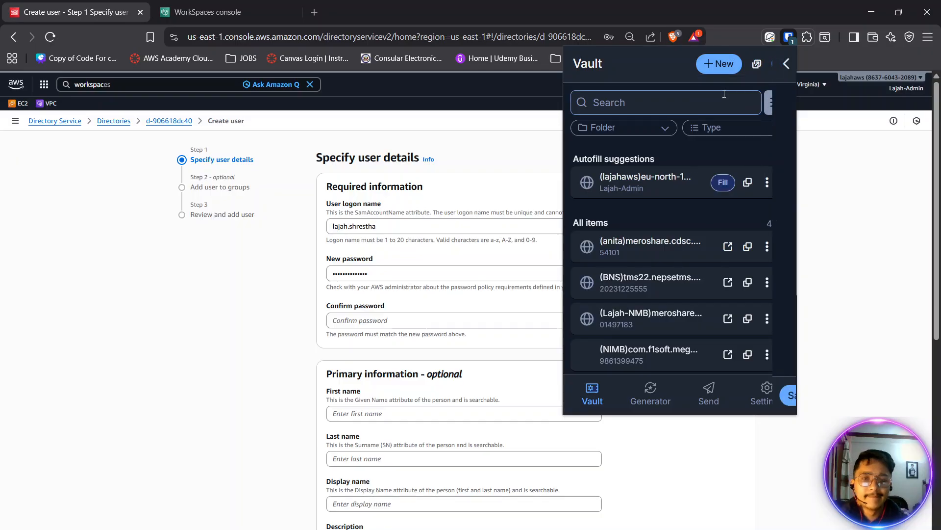
{"action": "left_click", "coordinate": [645, 304]}
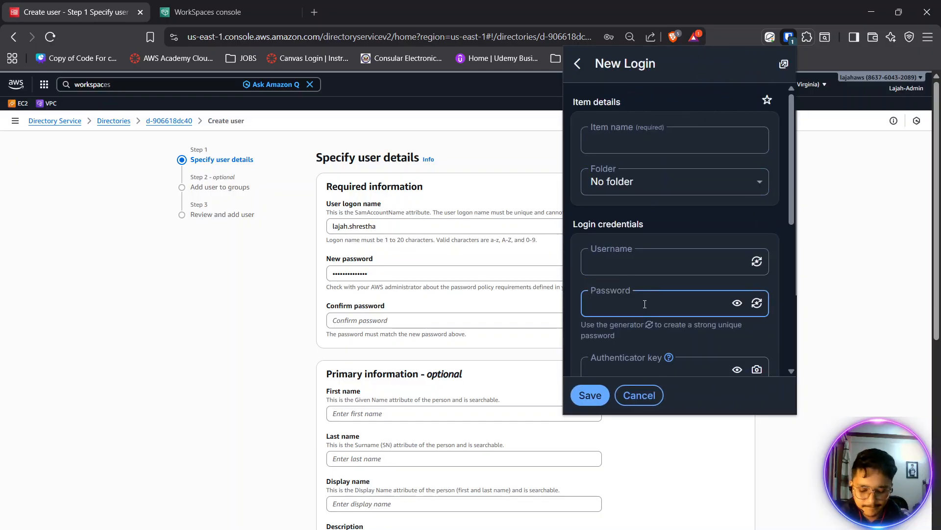
{"action": "key", "text": "ctrl+v"}
{"action": "left_click", "coordinate": [620, 263]}
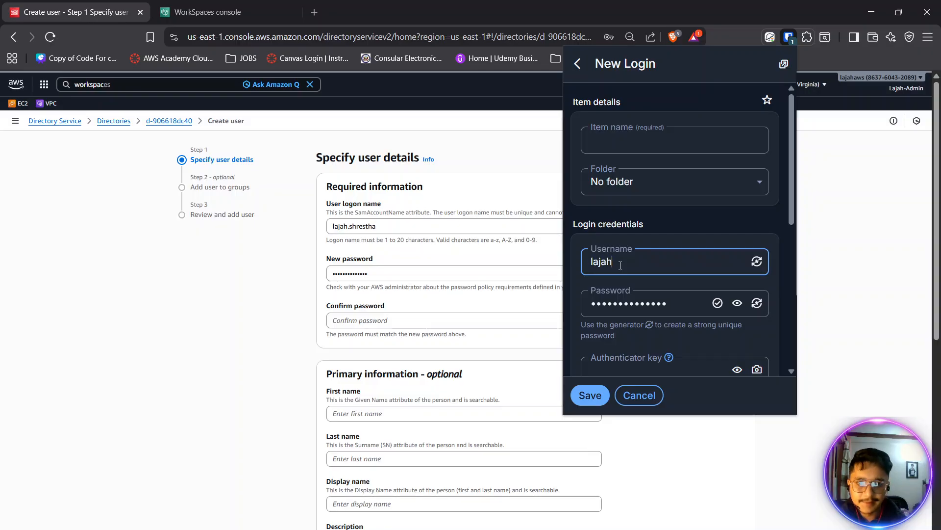
- Name the new login item event.ascd.local and save it in the password manager vault
{"action": "left_click", "coordinate": [627, 139]}
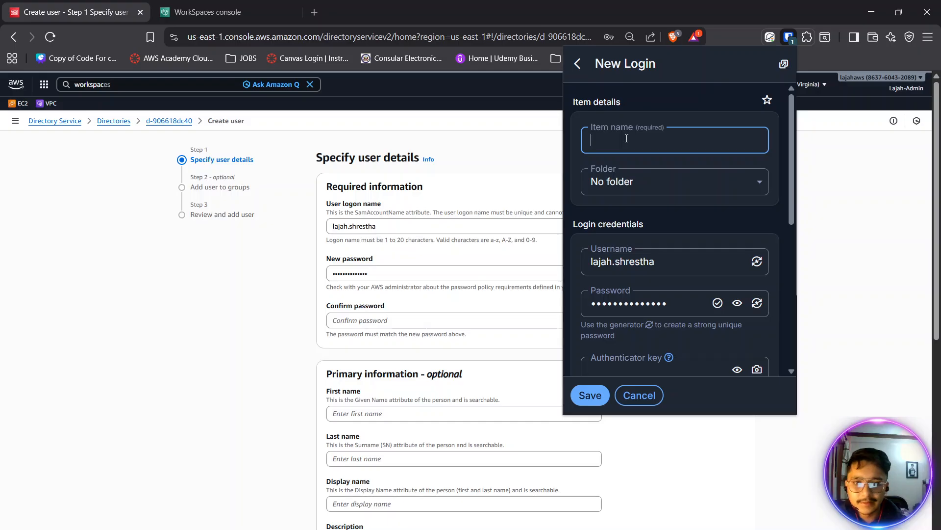
{"action": "type", "text": "event"}
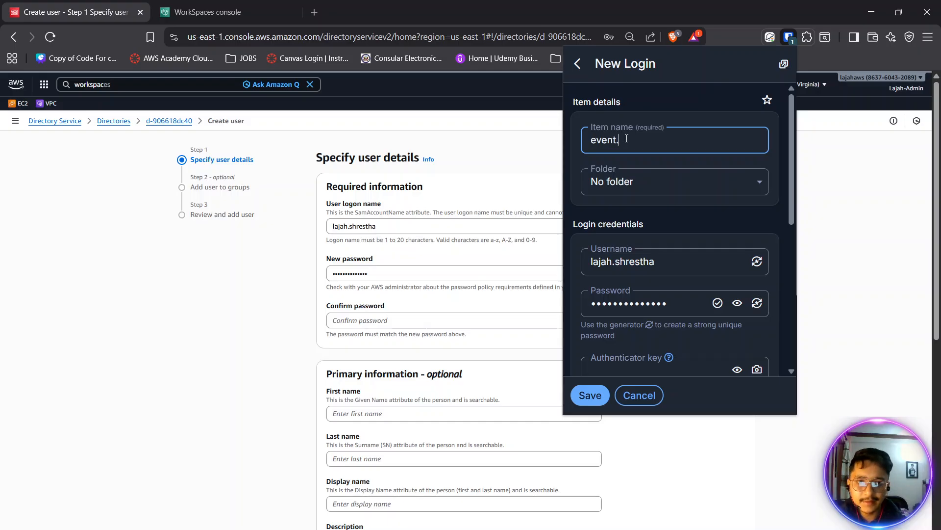
{"action": "type", "text": ".ascd"}
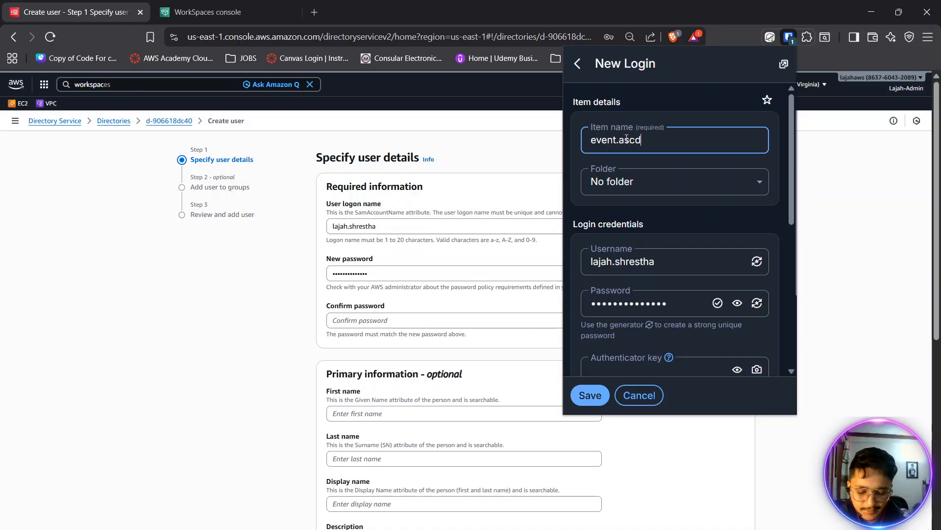
{"action": "type", "text": "nep"}
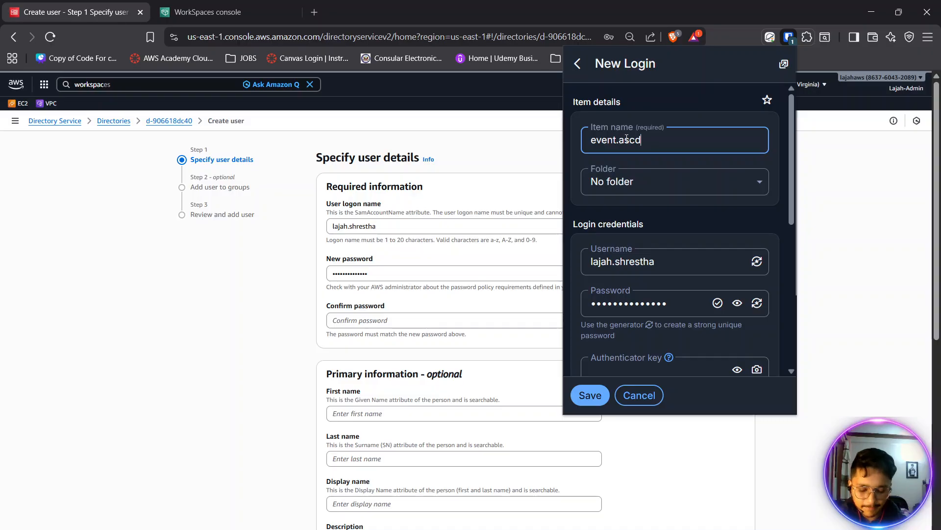
{"action": "type", "text": ".local"}
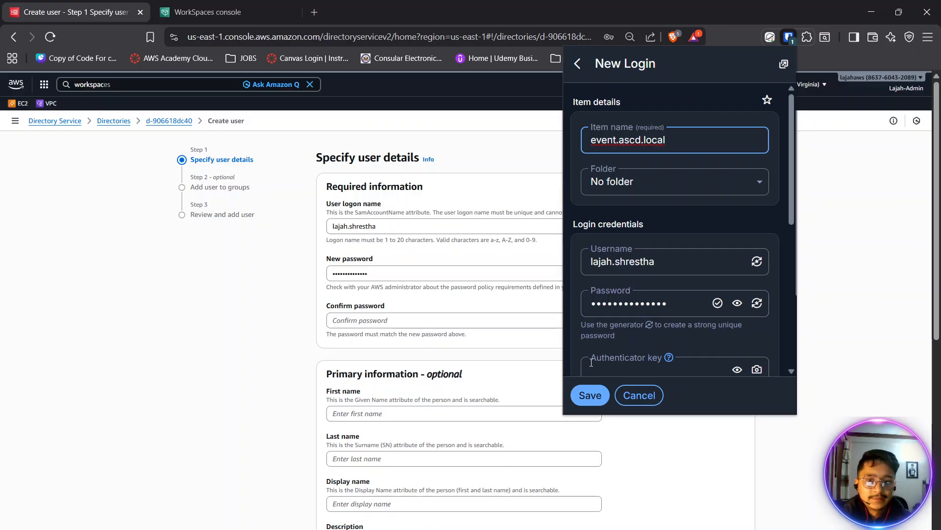
{"action": "left_click", "coordinate": [591, 395]}
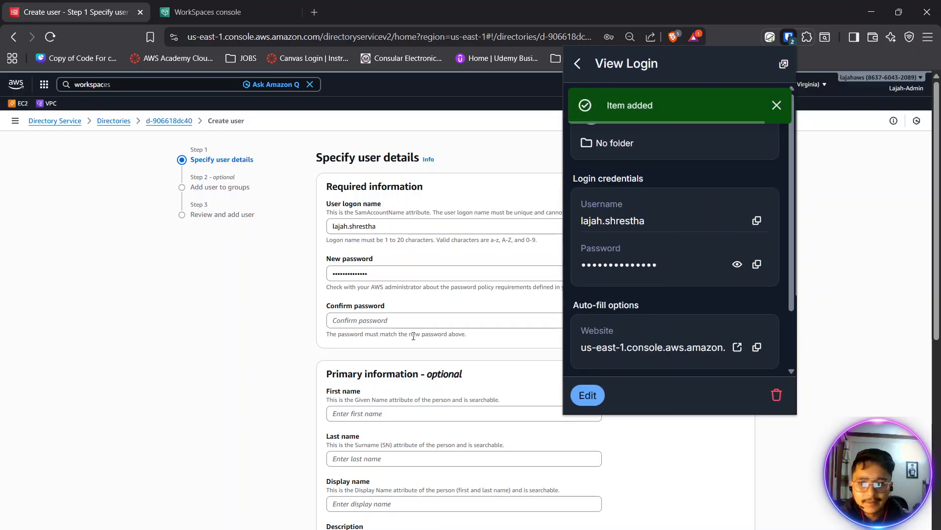
- Paste the copied password into the Confirm password field, and fill in the user's first and last name
{"action": "left_click", "coordinate": [411, 322]}
{"action": "key", "text": "ctrl+v"}
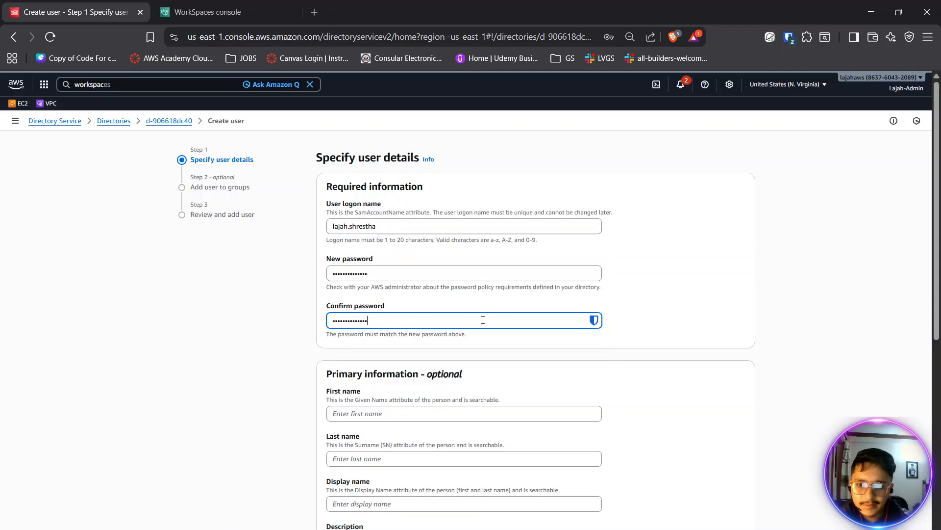
{"action": "scroll", "coordinate": [483, 319], "scroll_direction": "down", "scroll_amount": 1}
{"action": "left_click", "coordinate": [458, 348]}
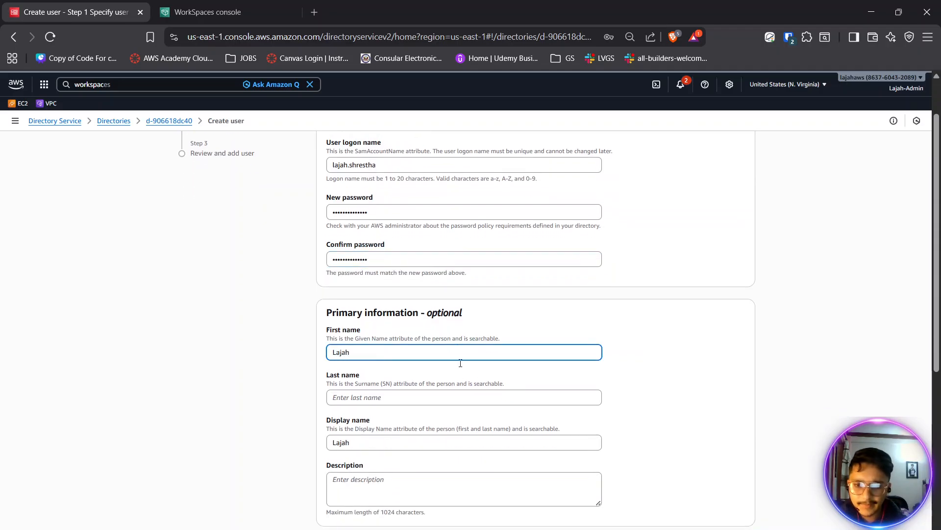
{"action": "left_click", "coordinate": [461, 391]}
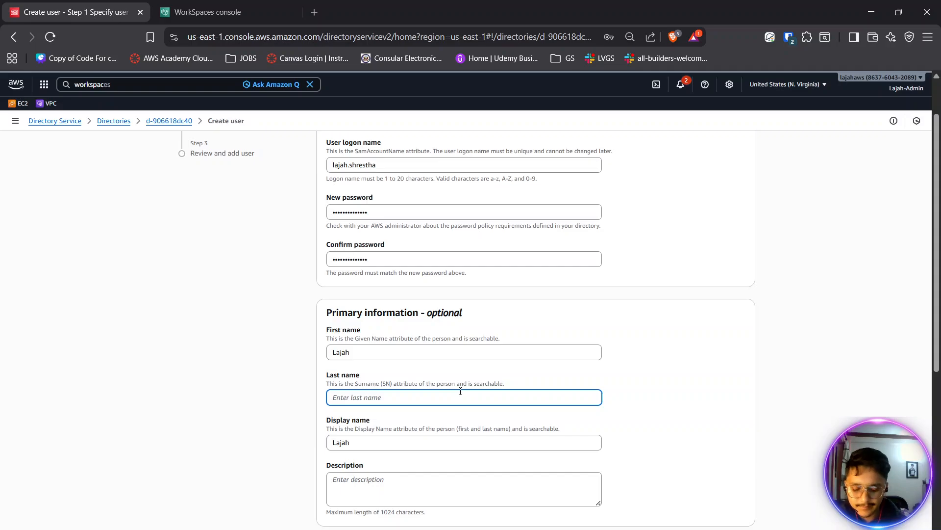
{"action": "scroll", "coordinate": [461, 392], "scroll_direction": "down", "scroll_amount": 4}
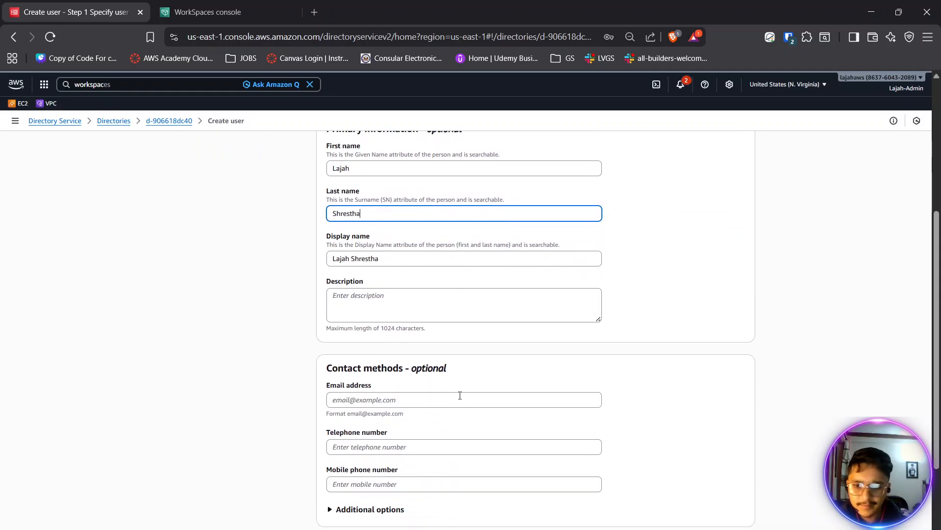
- Fill in the user's email address and proceed to the group assignment stage
{"action": "left_click", "coordinate": [446, 403]}
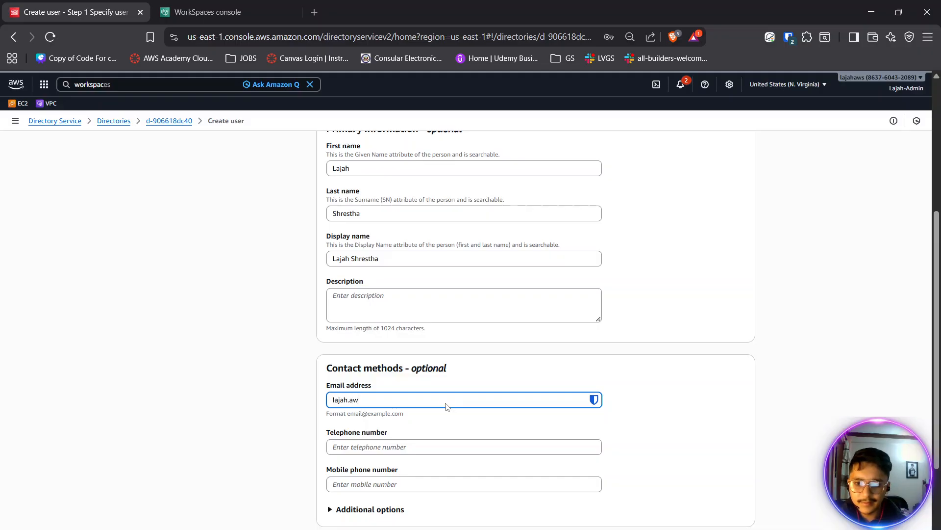
{"action": "key", "text": "Tab"}
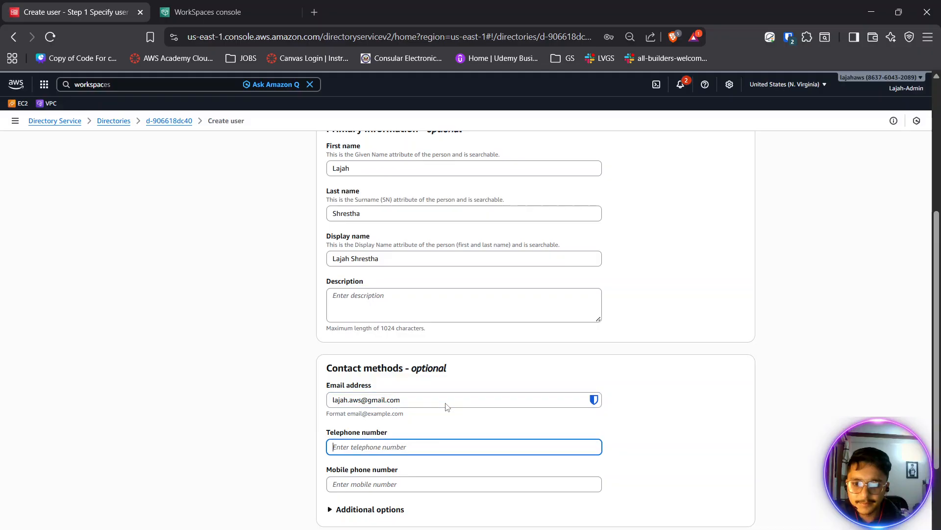
{"action": "scroll", "coordinate": [446, 406], "scroll_direction": "down", "scroll_amount": 3}
{"action": "left_click", "coordinate": [730, 513]}
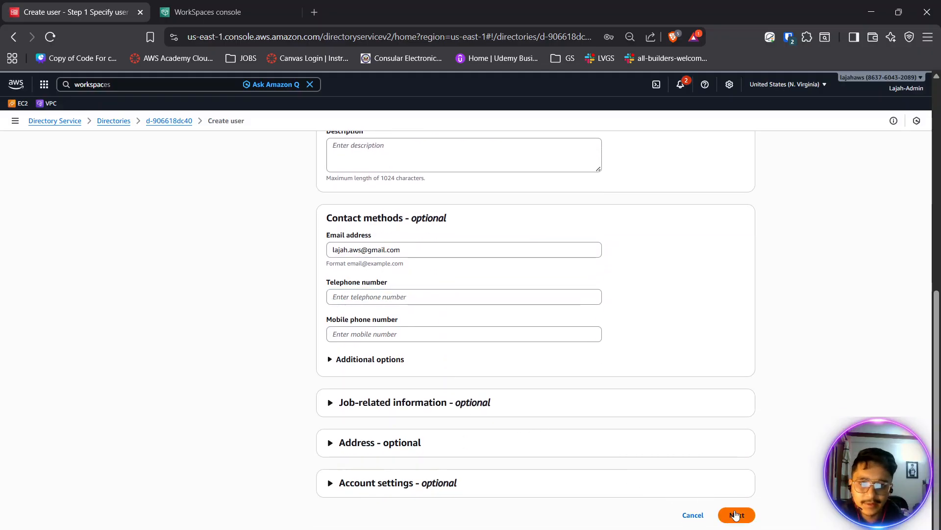
- Save the offered login in the browser, and create the user without adding any groups
{"action": "left_click", "coordinate": [641, 231]}
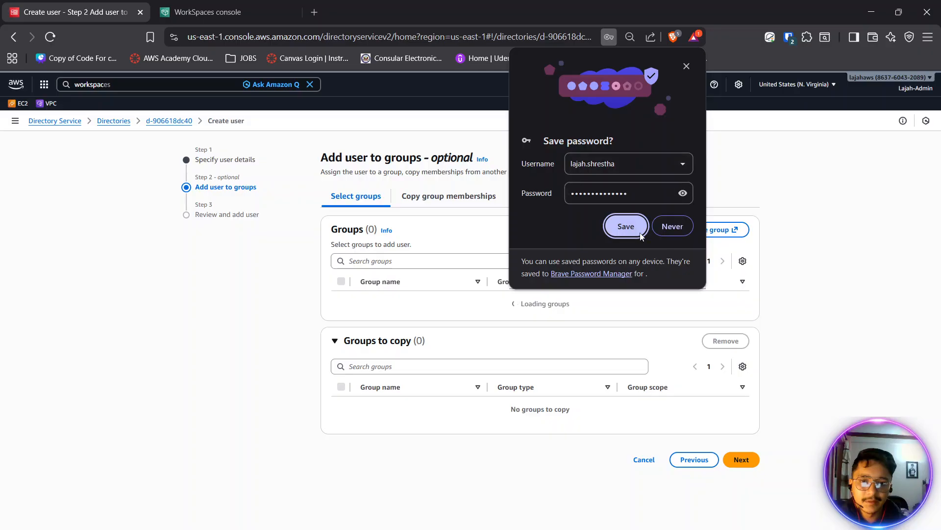
{"action": "scroll", "coordinate": [703, 479], "scroll_direction": "down", "scroll_amount": 10}
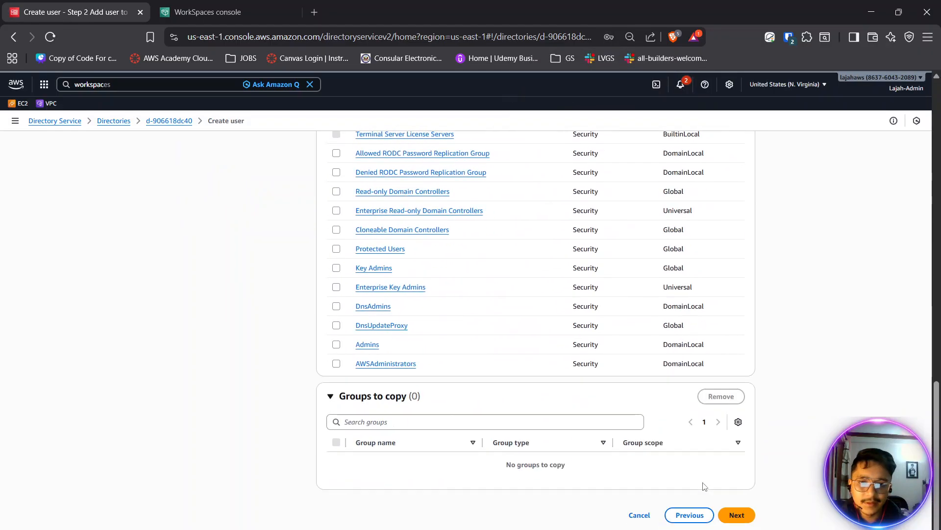
{"action": "left_click", "coordinate": [731, 515]}
{"action": "scroll", "coordinate": [522, 365], "scroll_direction": "down", "scroll_amount": 5}
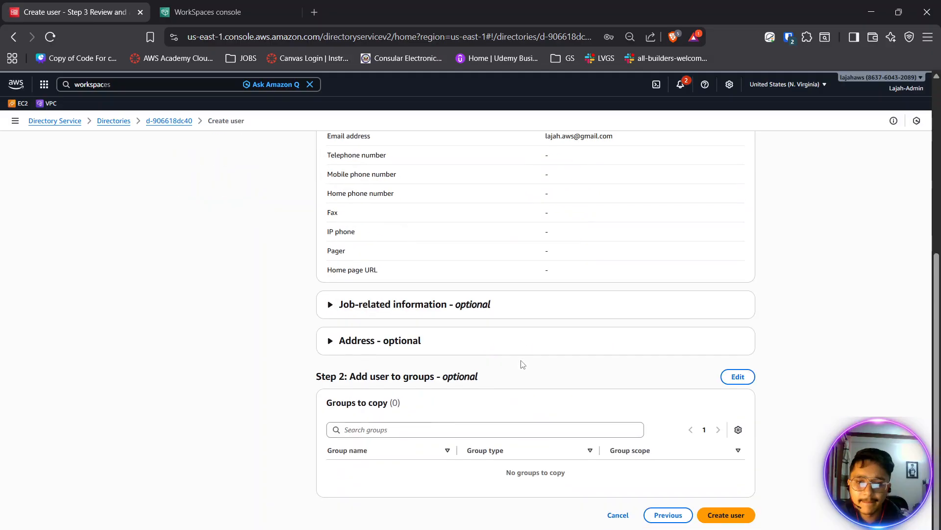
{"action": "left_click", "coordinate": [726, 515]}
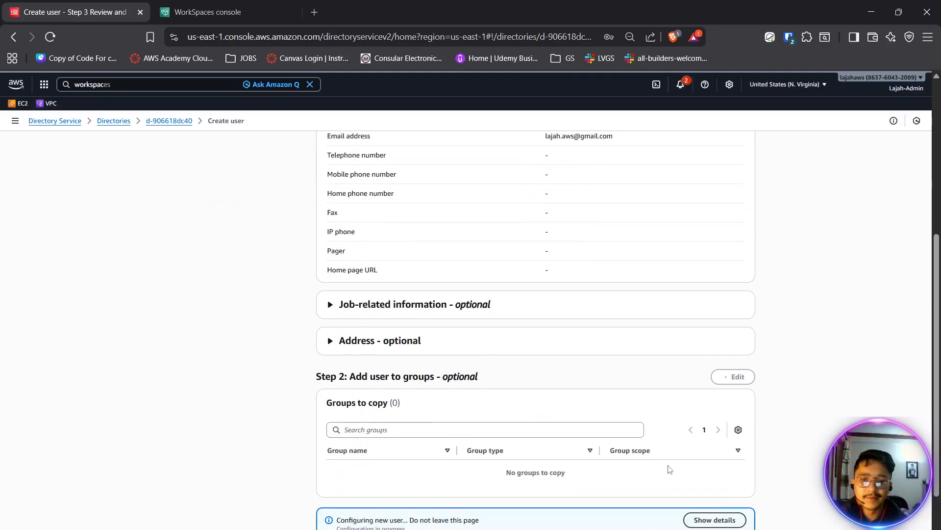
{"action": "scroll", "coordinate": [632, 473], "scroll_direction": "down", "scroll_amount": 2}
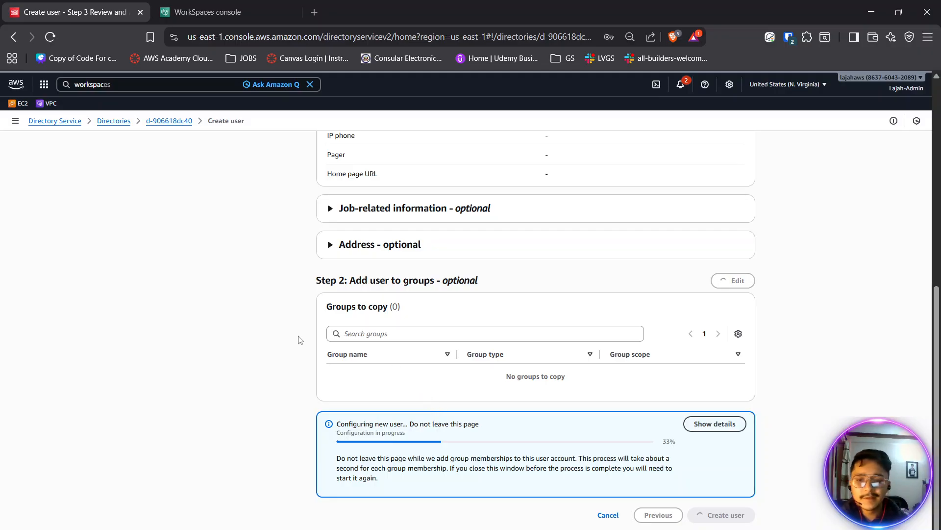
- Start creating a directory from the WorkSpaces console's Directories page, and check the new user's creation in the Directory Service console
{"action": "left_click", "coordinate": [241, 4]}
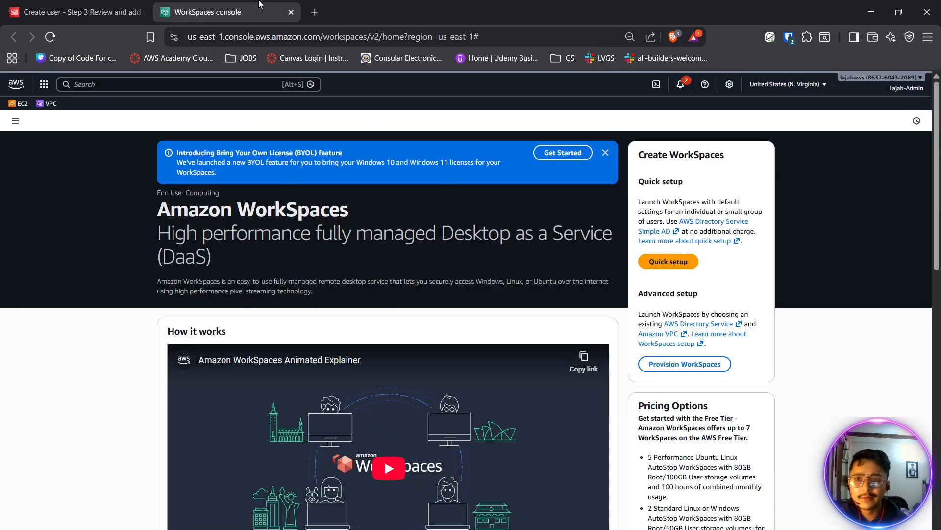
{"action": "left_click", "coordinate": [15, 120]}
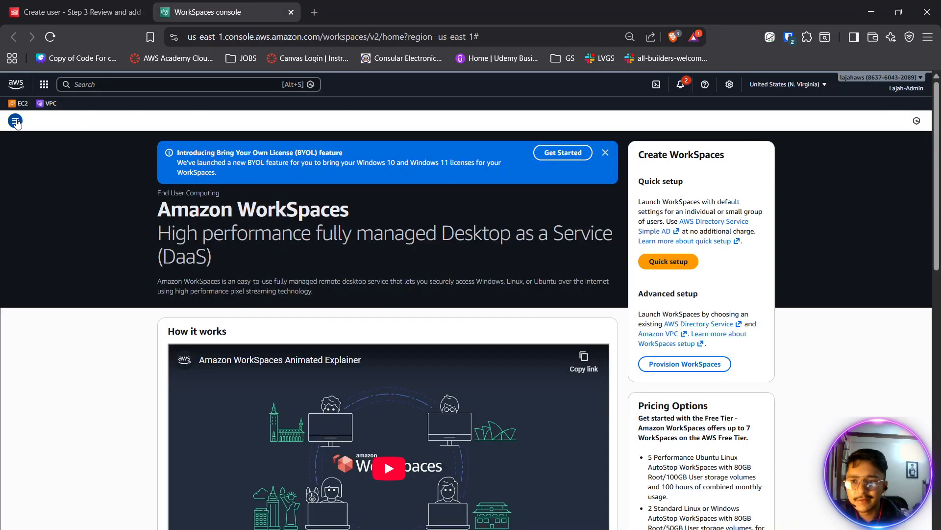
{"action": "left_click", "coordinate": [39, 221]}
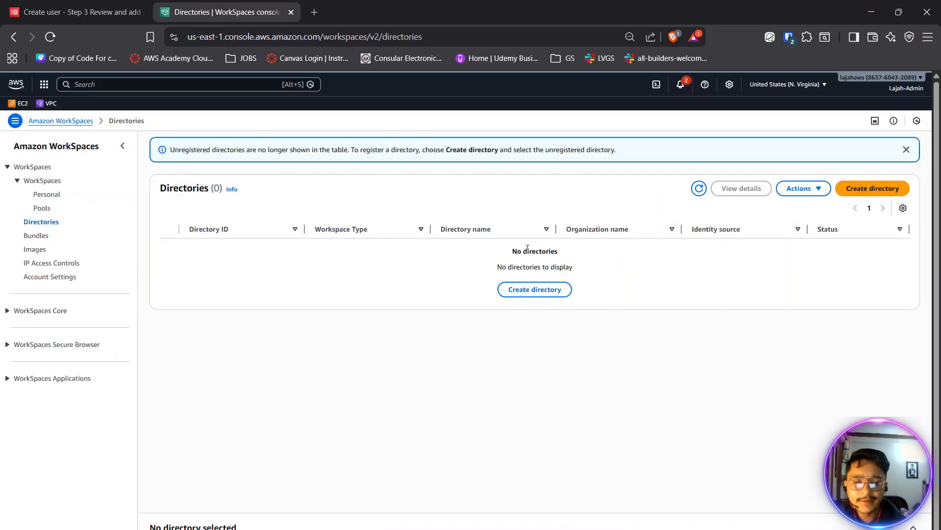
{"action": "left_click", "coordinate": [891, 193]}
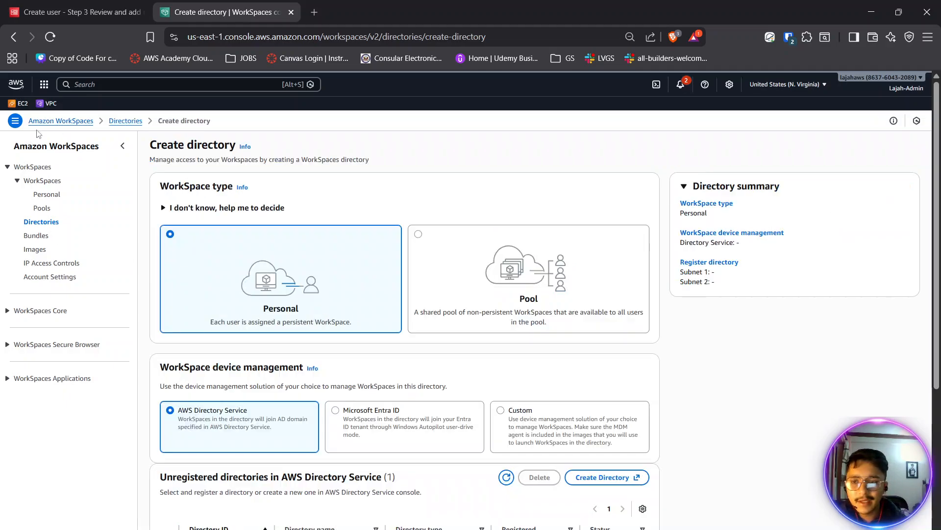
{"action": "left_click", "coordinate": [66, 15]}
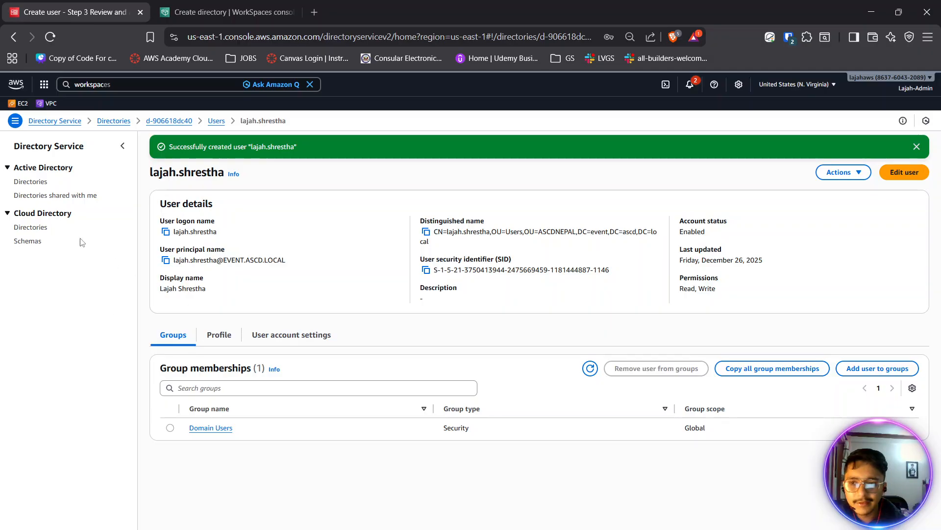
{"action": "left_click", "coordinate": [198, 6]}
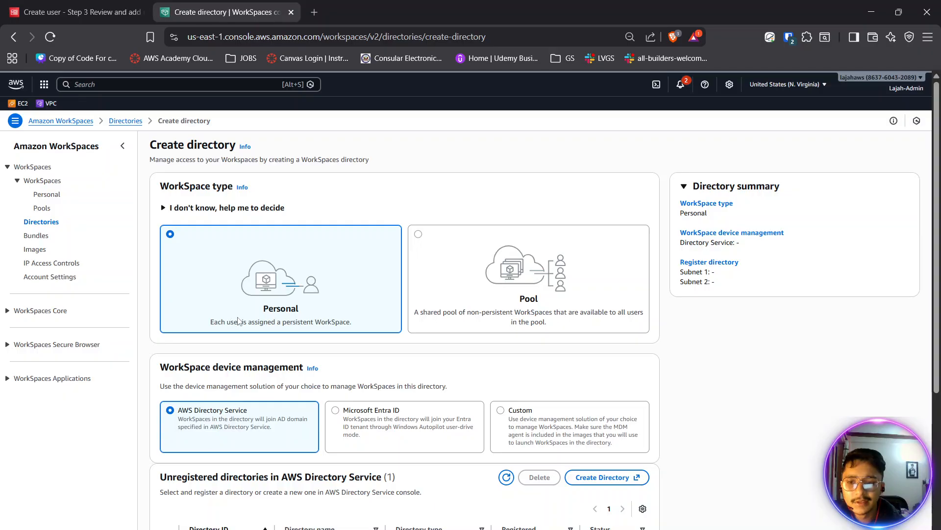
- Review the Personal workspace and AWS Directory Service options, and select the unregistered event.ascd.local directory for registration
{"action": "scroll", "coordinate": [239, 321], "scroll_direction": "down", "scroll_amount": 2}
{"action": "scroll", "coordinate": [242, 318], "scroll_direction": "up", "scroll_amount": 1}
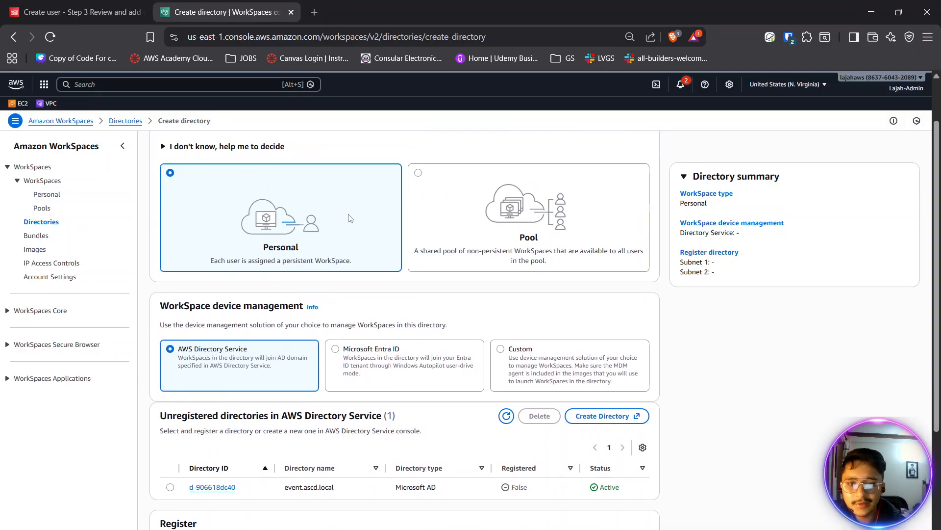
{"action": "scroll", "coordinate": [367, 230], "scroll_direction": "up", "scroll_amount": 1}
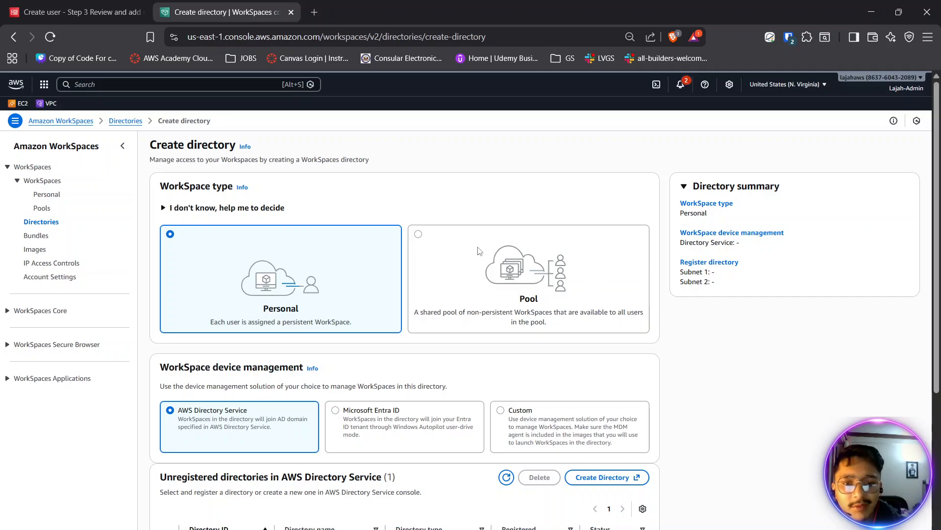
{"action": "scroll", "coordinate": [227, 277], "scroll_direction": "down", "scroll_amount": 2}
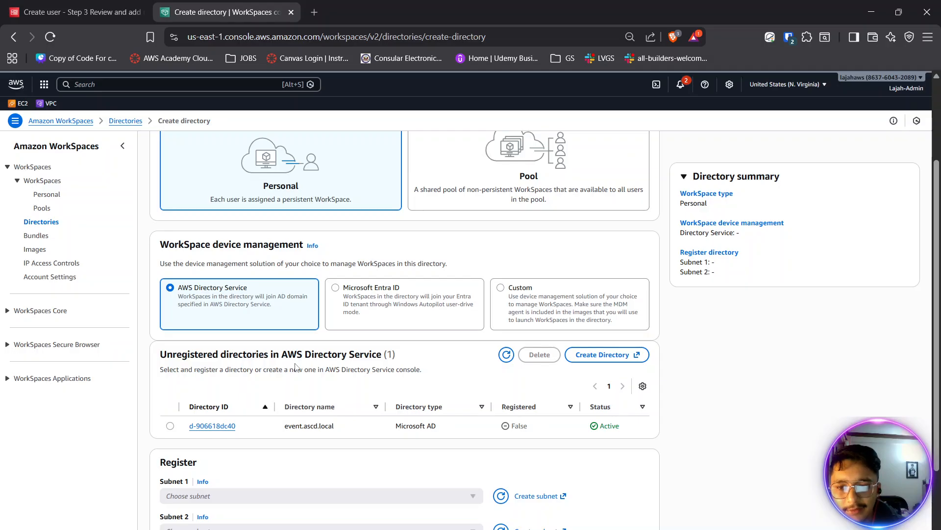
{"action": "scroll", "coordinate": [319, 347], "scroll_direction": "down", "scroll_amount": 2}
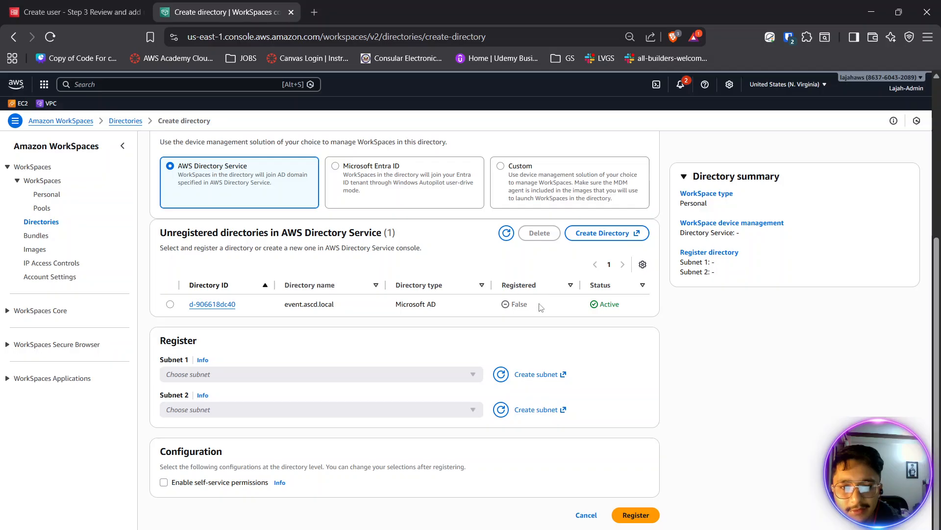
{"action": "left_click_drag", "start_coordinate": [532, 305], "coordinate": [518, 303]}
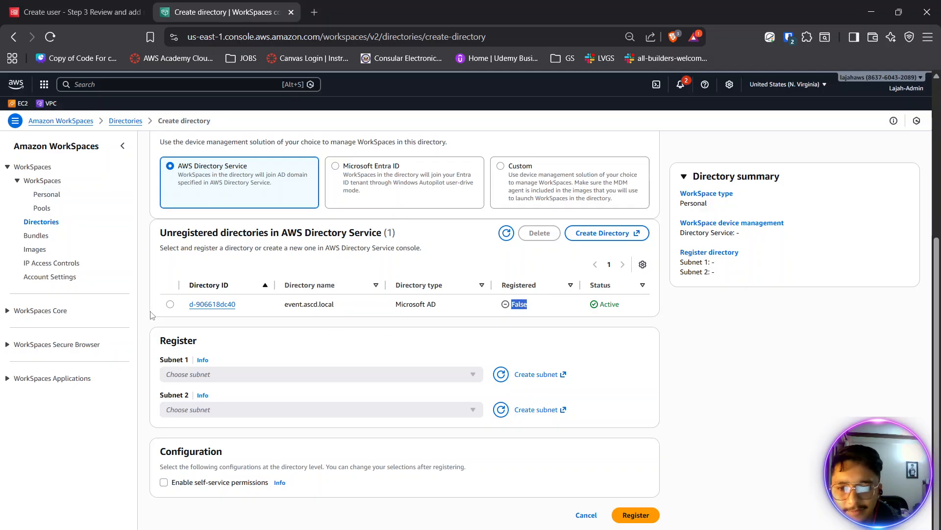
{"action": "left_click", "coordinate": [170, 305]}
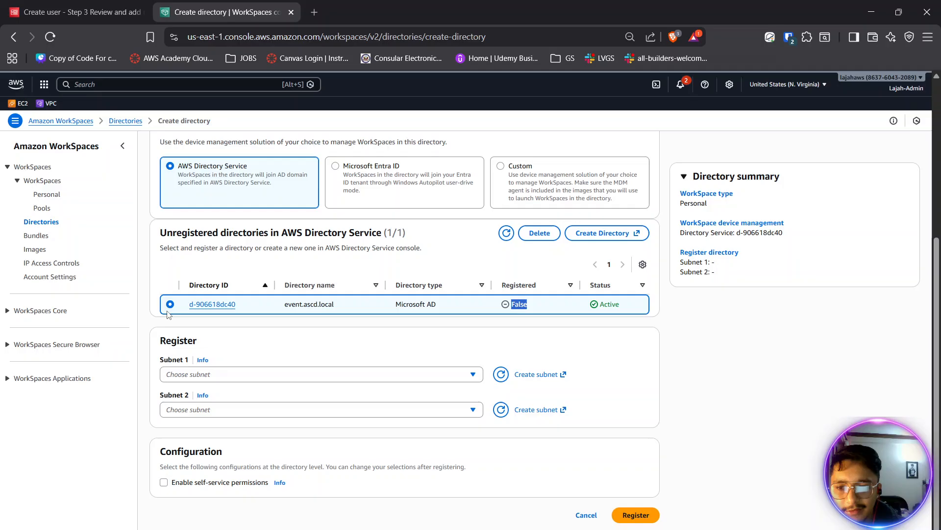
- Examine the subnets, availability zones and CIDR ranges offered for Subnet 1 without choosing one
{"action": "left_click", "coordinate": [219, 375]}
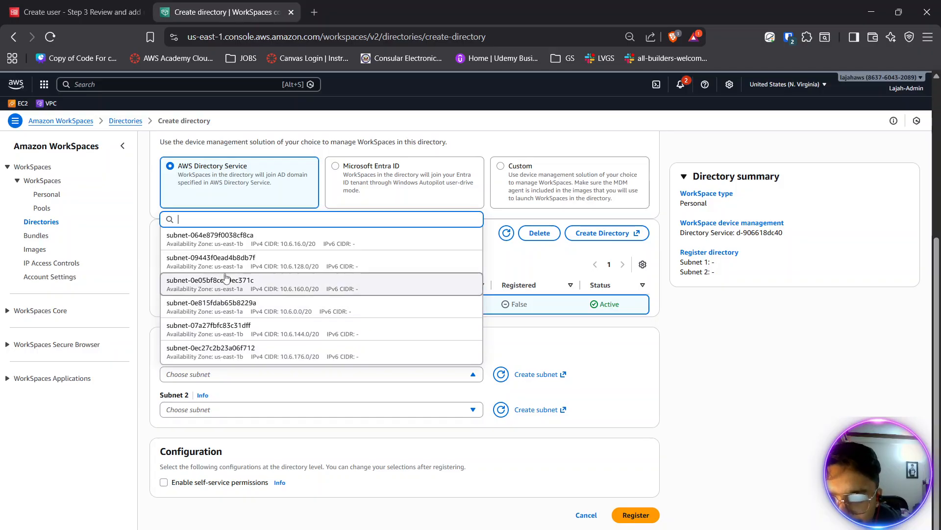
{"action": "left_click", "coordinate": [689, 345]}
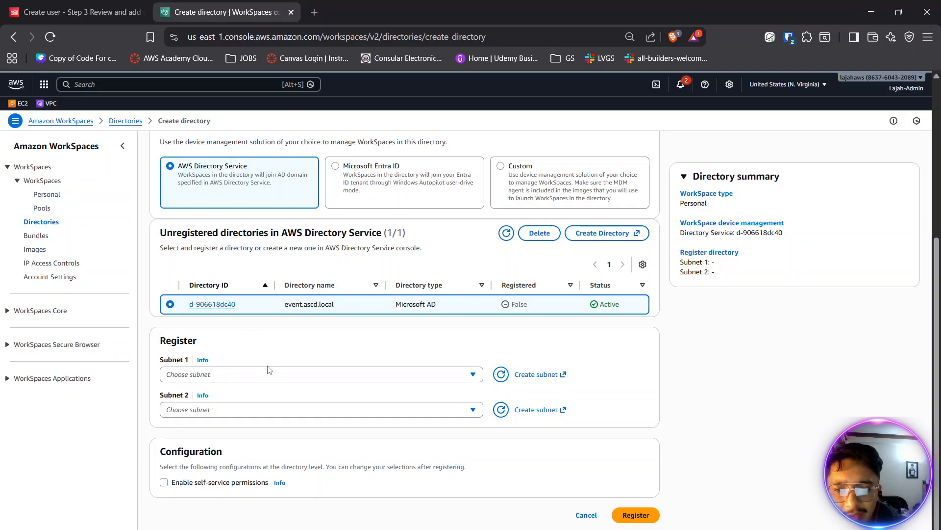
{"action": "left_click", "coordinate": [189, 375]}
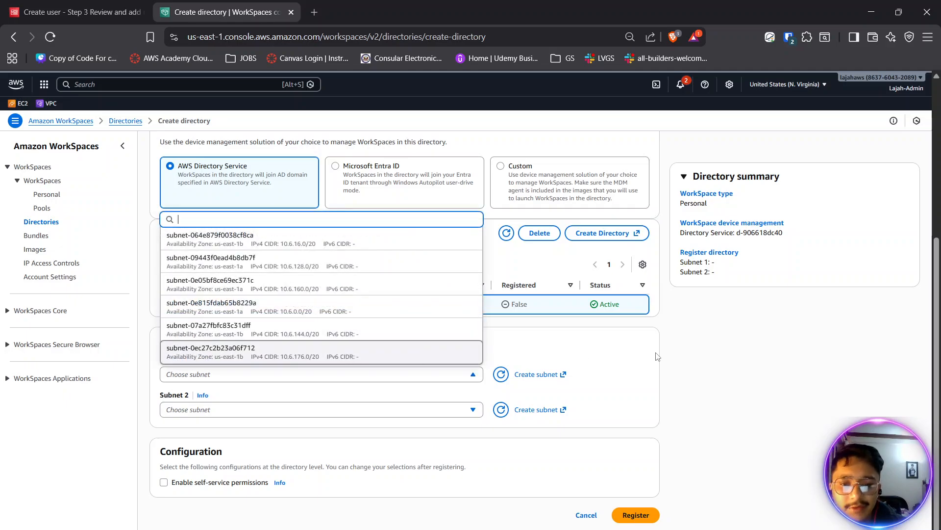
{"action": "left_click", "coordinate": [273, 143]}
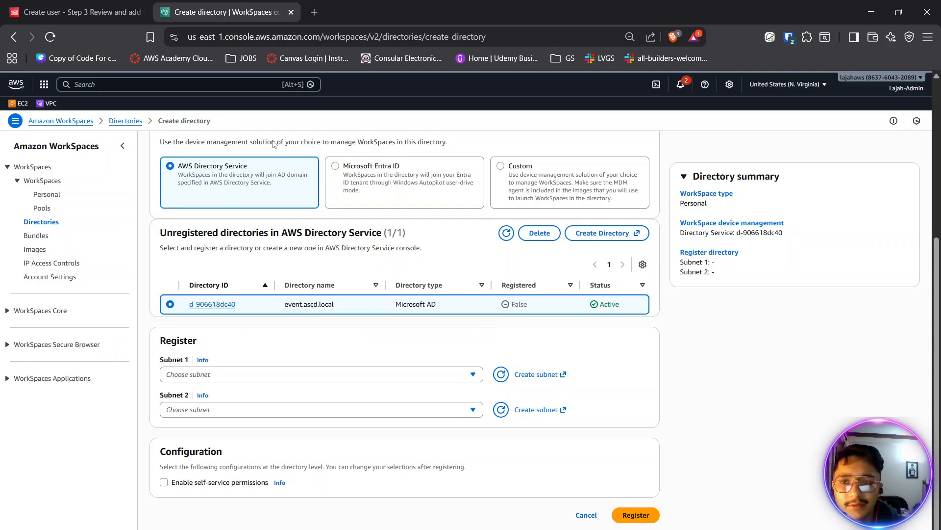
{"action": "left_click", "coordinate": [249, 373]}
{"action": "left_click", "coordinate": [712, 379]}
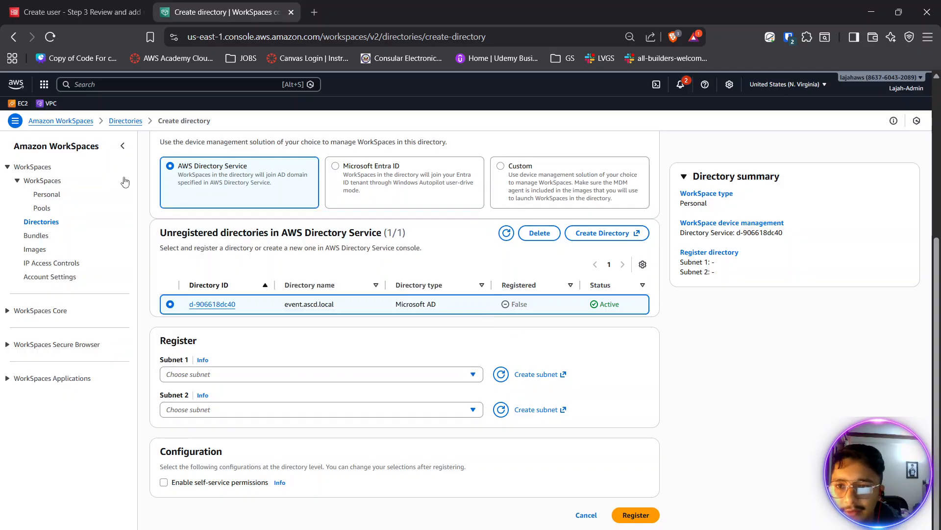
- List the VPC subnets in the VPC console and copy the subnet ID of SCD-private-1a
{"action": "middle_click", "coordinate": [57, 105]}
{"action": "left_click", "coordinate": [368, 13]}
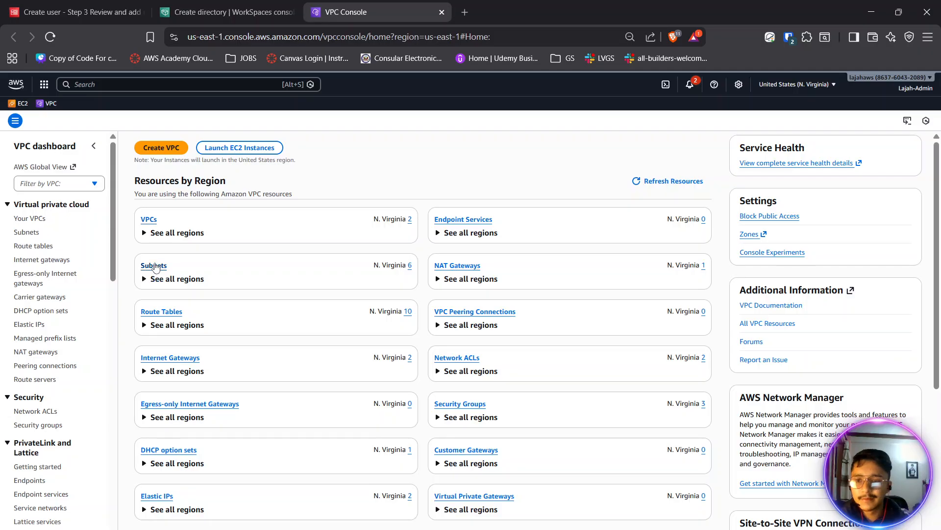
{"action": "left_click", "coordinate": [154, 265]}
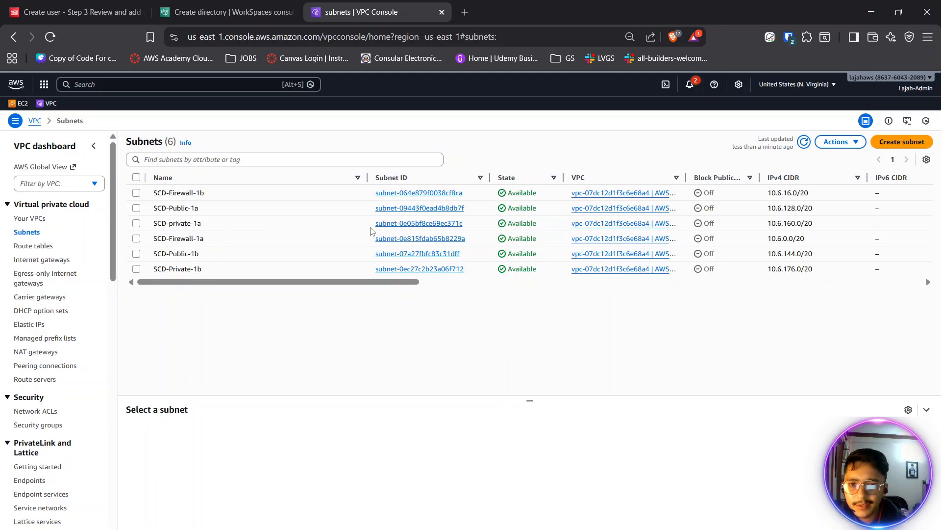
{"action": "left_click_drag", "start_coordinate": [382, 227], "coordinate": [467, 227]}
{"action": "key", "text": "ctrl+c"}
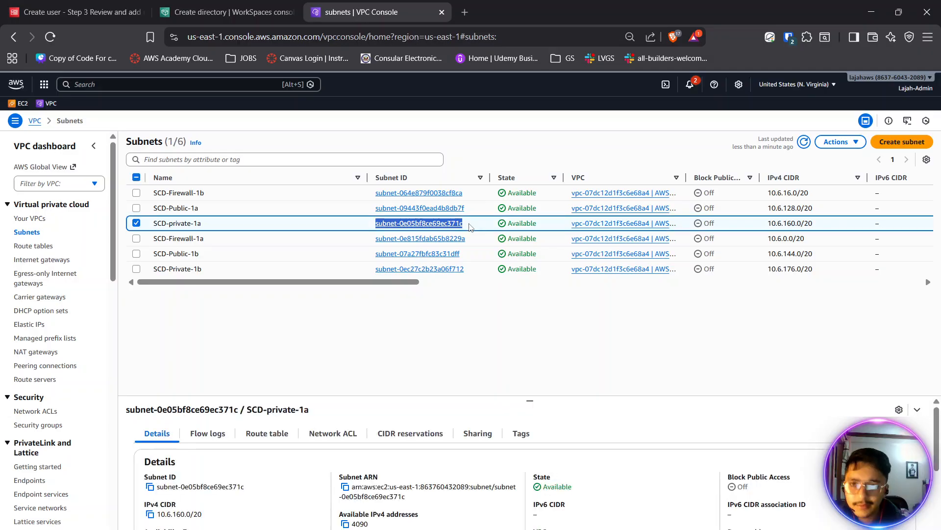
- Set Subnet 1 of the directory registration to subnet-0e05bf8ce69ec371c
{"action": "left_click", "coordinate": [231, 12]}
{"action": "left_click", "coordinate": [259, 382]}
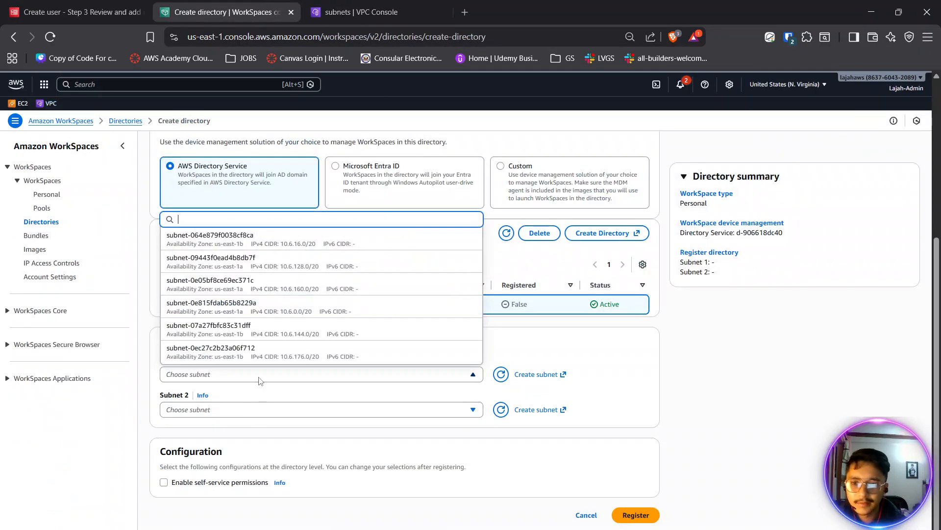
{"action": "key", "text": "ctrl+f"}
{"action": "key", "text": "ctrl+v"}
{"action": "left_click", "coordinate": [237, 380]}
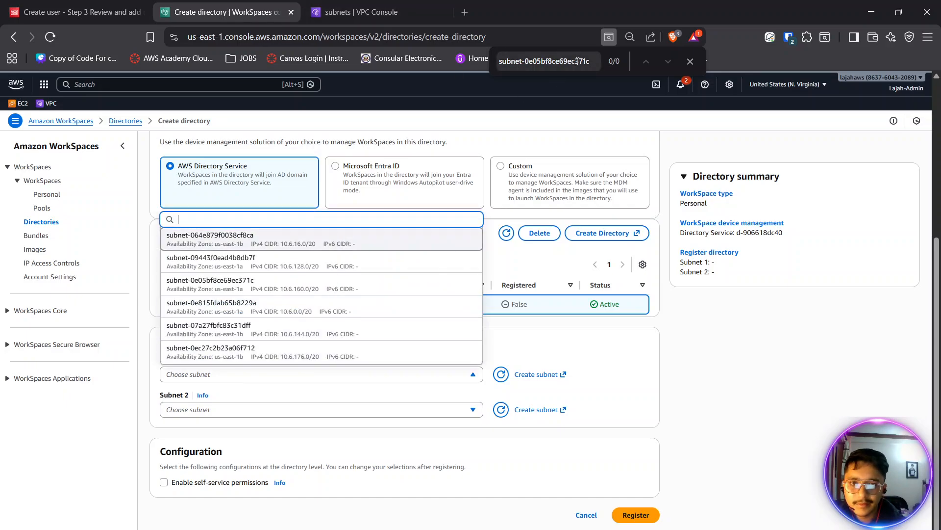
{"action": "left_click", "coordinate": [266, 287]}
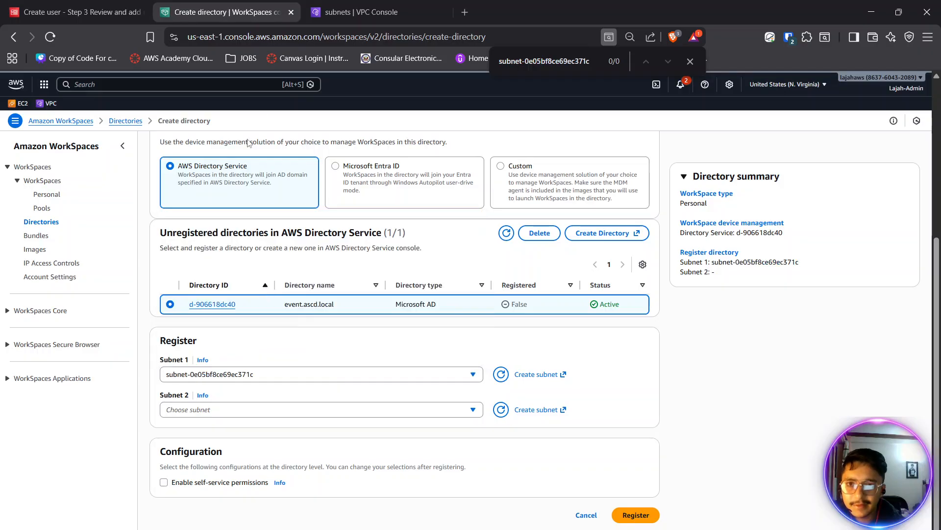
- Check the subnet ID of SCD-Private-1b in the VPC subnet list, and set Subnet 2 to subnet-0ec27c2b23a06f712
{"action": "left_click", "coordinate": [356, 19]}
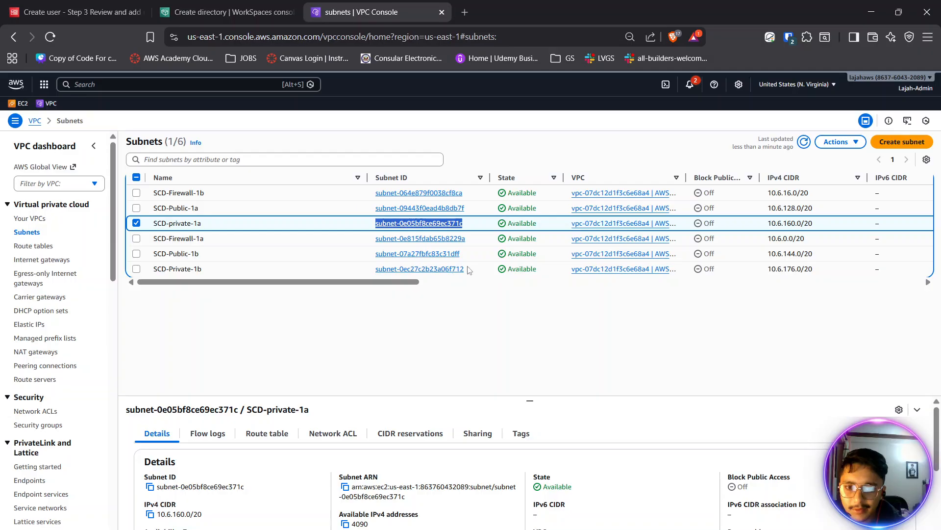
{"action": "left_click", "coordinate": [214, 6]}
{"action": "left_click", "coordinate": [260, 414]}
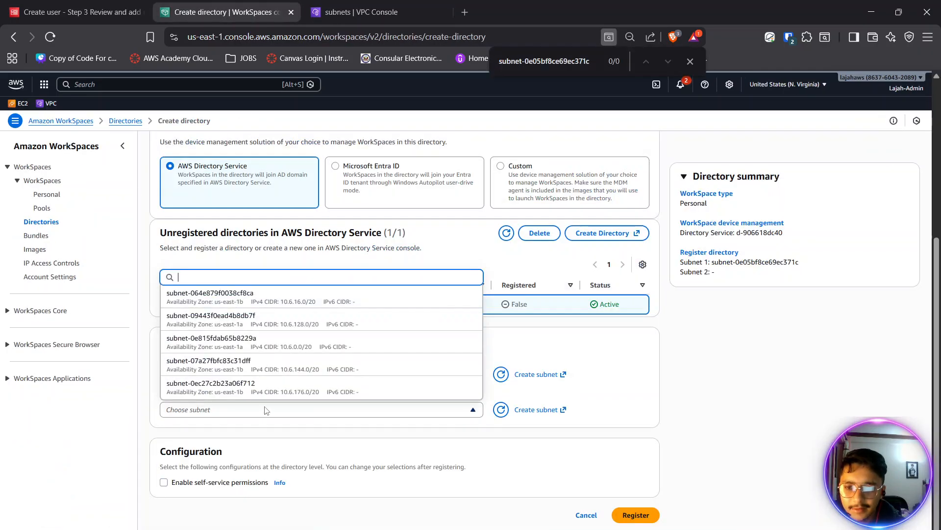
{"action": "left_click", "coordinate": [267, 387]}
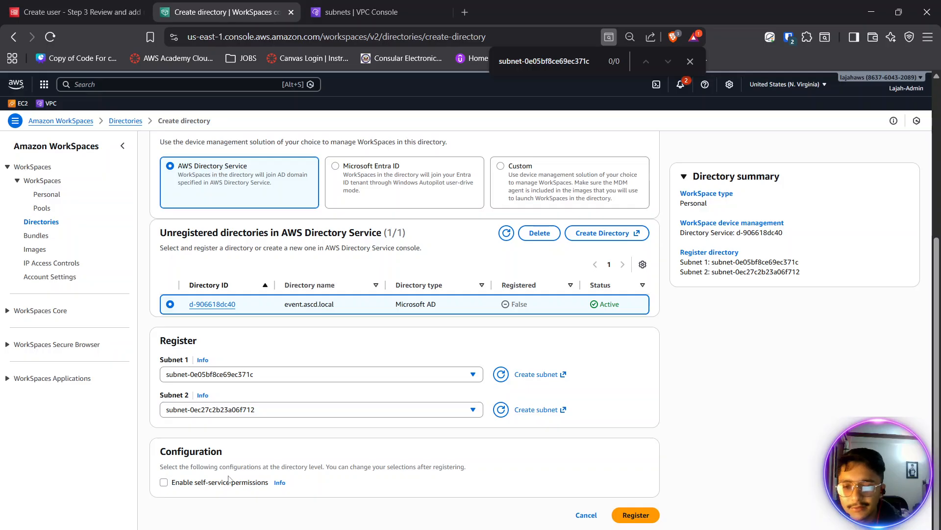
- Review the registration settings, enable self-service permissions, and register the directory
{"action": "scroll", "coordinate": [346, 486], "scroll_direction": "up", "scroll_amount": 2}
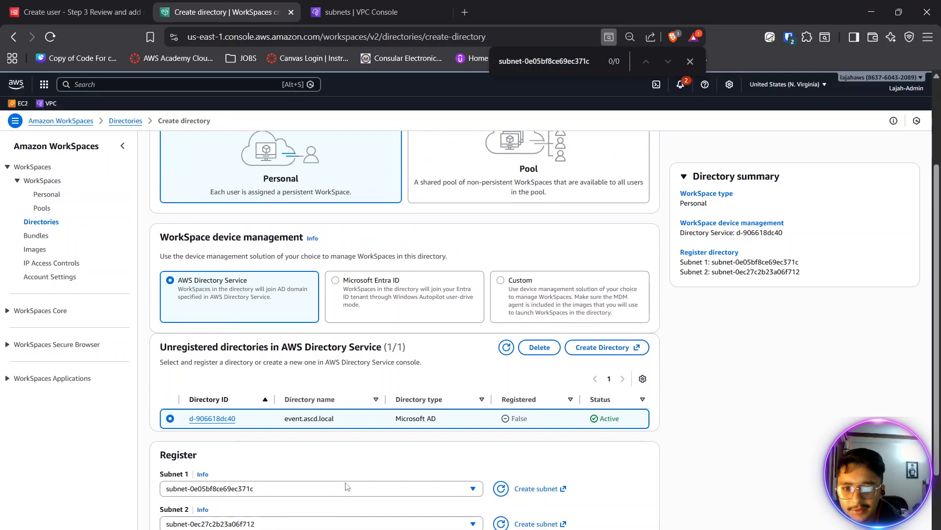
{"action": "scroll", "coordinate": [347, 485], "scroll_direction": "down", "scroll_amount": 2}
{"action": "scroll", "coordinate": [347, 486], "scroll_direction": "up", "scroll_amount": 4}
{"action": "scroll", "coordinate": [348, 485], "scroll_direction": "down", "scroll_amount": 4}
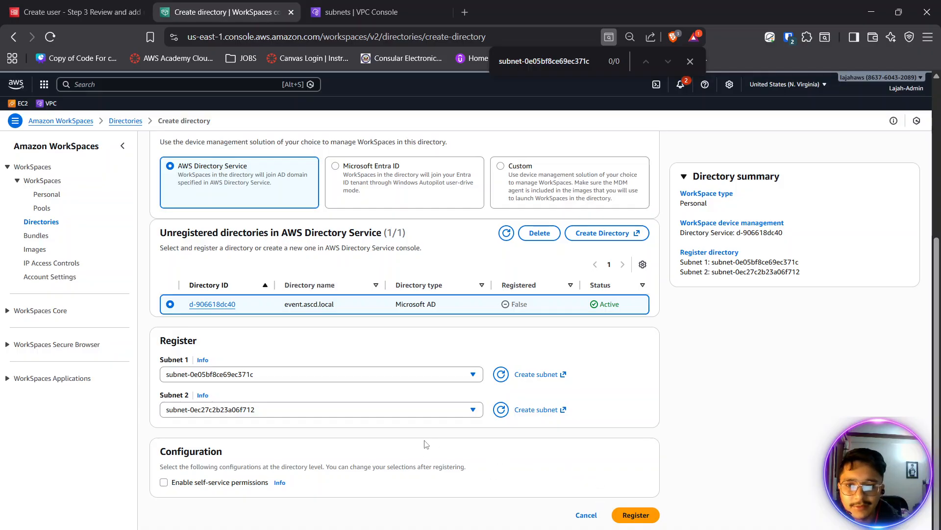
{"action": "scroll", "coordinate": [425, 444], "scroll_direction": "up", "scroll_amount": 3}
{"action": "scroll", "coordinate": [425, 443], "scroll_direction": "down", "scroll_amount": 3}
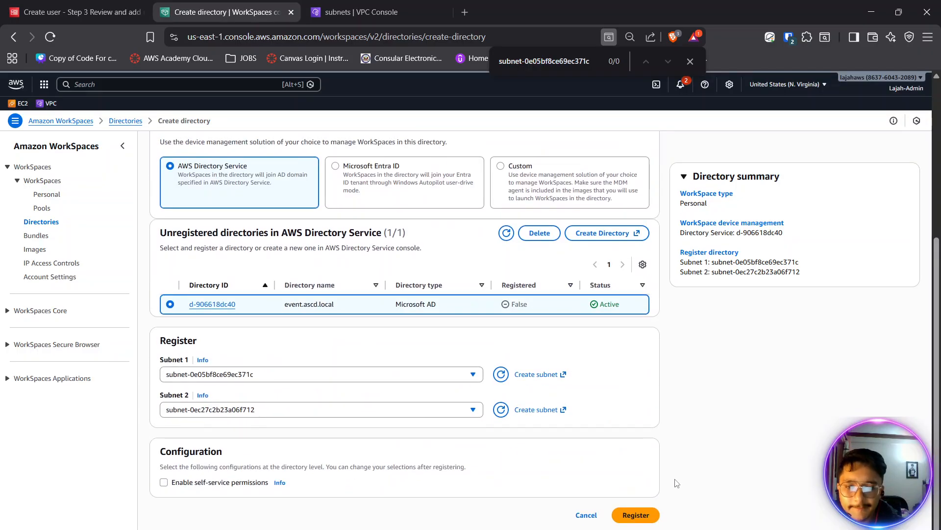
{"action": "left_click", "coordinate": [164, 484]}
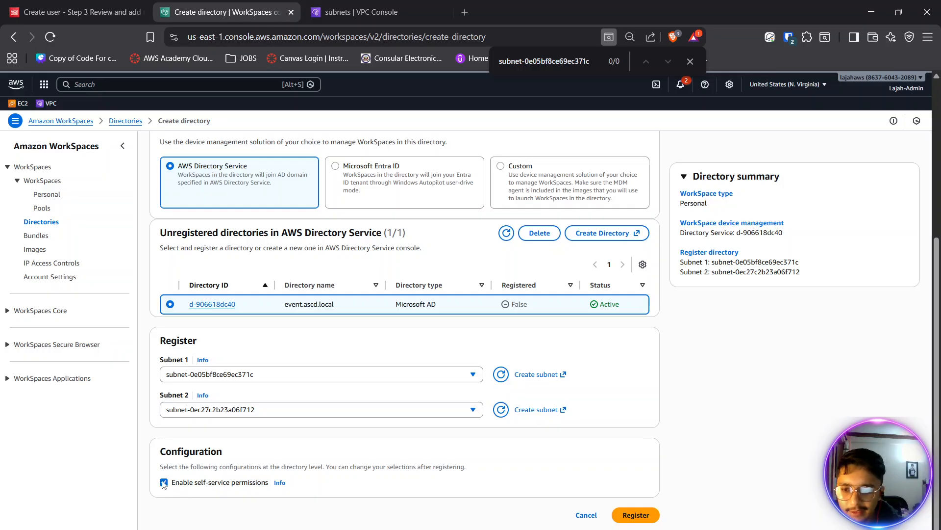
{"action": "left_click_drag", "start_coordinate": [183, 483], "coordinate": [218, 484]}
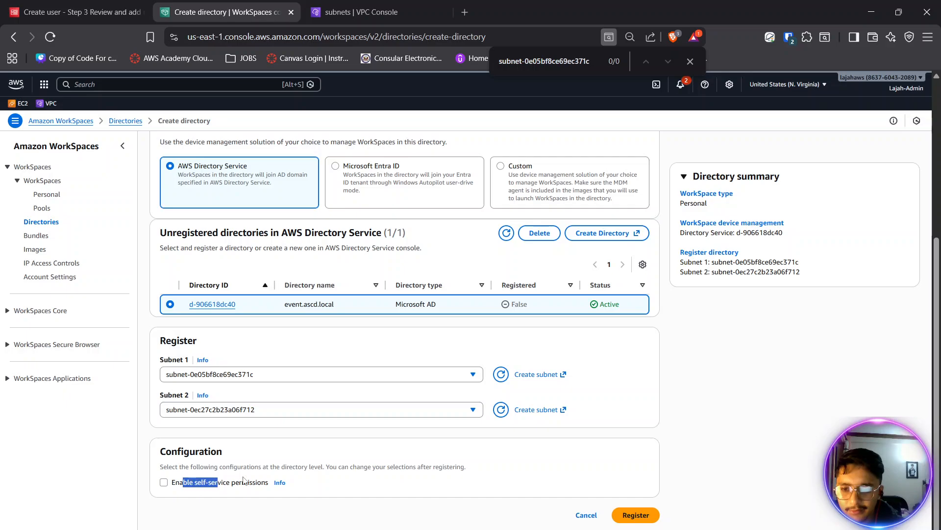
{"action": "left_click", "coordinate": [540, 439]}
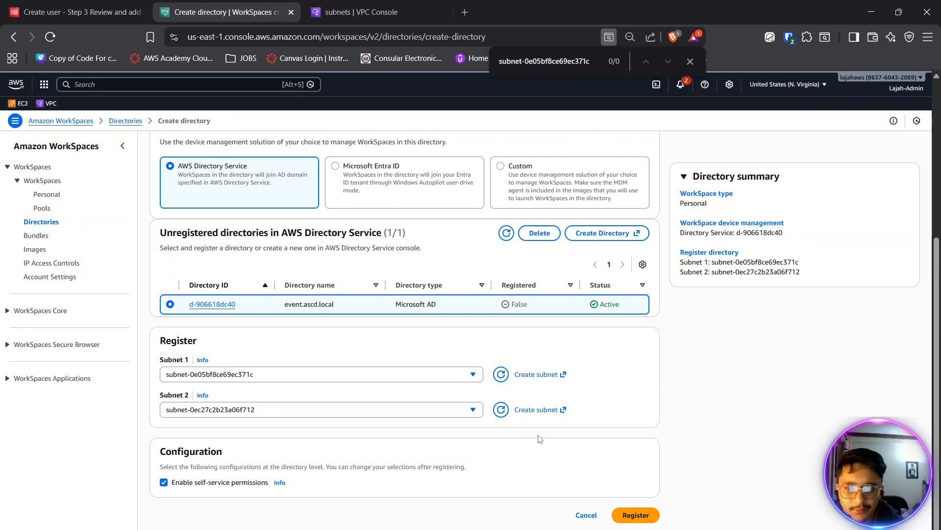
{"action": "left_click", "coordinate": [637, 513]}
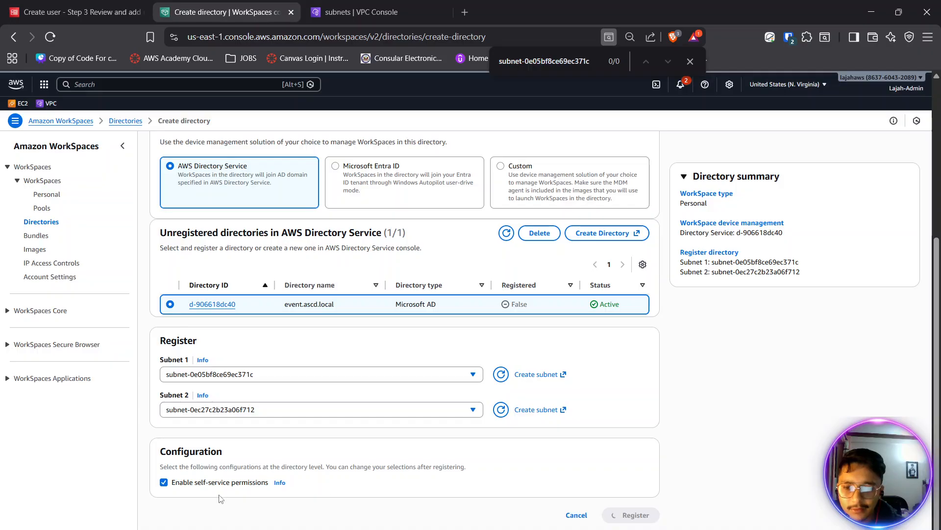
{"action": "left_click", "coordinate": [195, 482]}
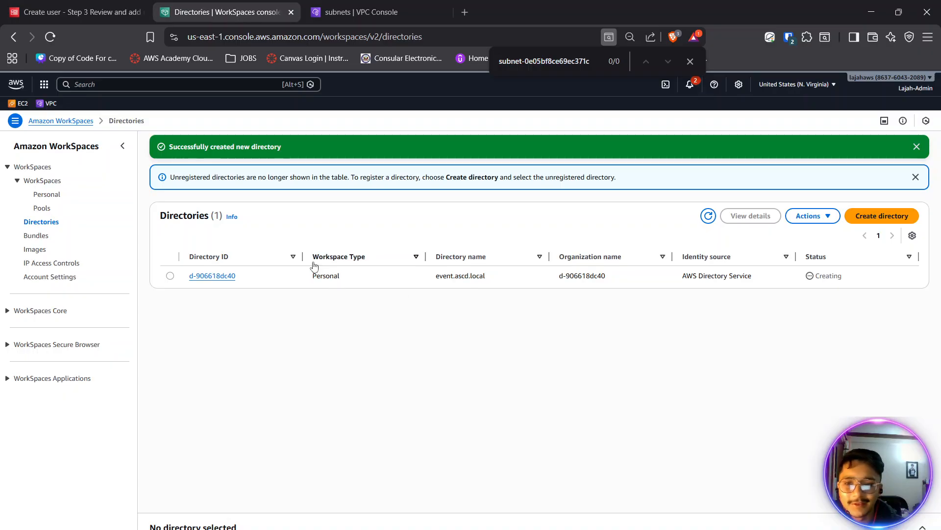
- Refresh the WorkSpaces directories list and check the registration status of event.ascd.local
{"action": "mouse_move", "coordinate": [303, 258]}
{"action": "left_mouse_down"}
{"action": "mouse_move", "coordinate": [320, 260]}
{"action": "mouse_move", "coordinate": [299, 258]}
{"action": "left_mouse_up"}
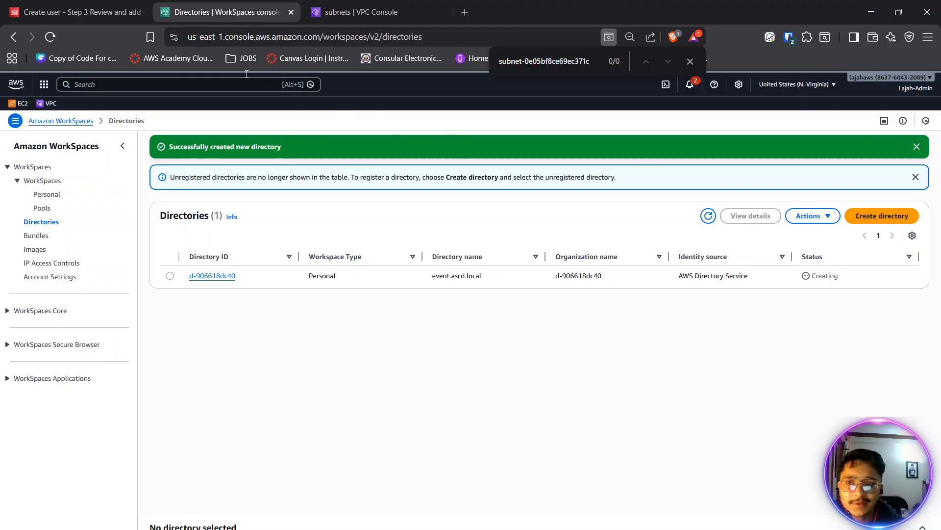
{"action": "left_click", "coordinate": [709, 216]}
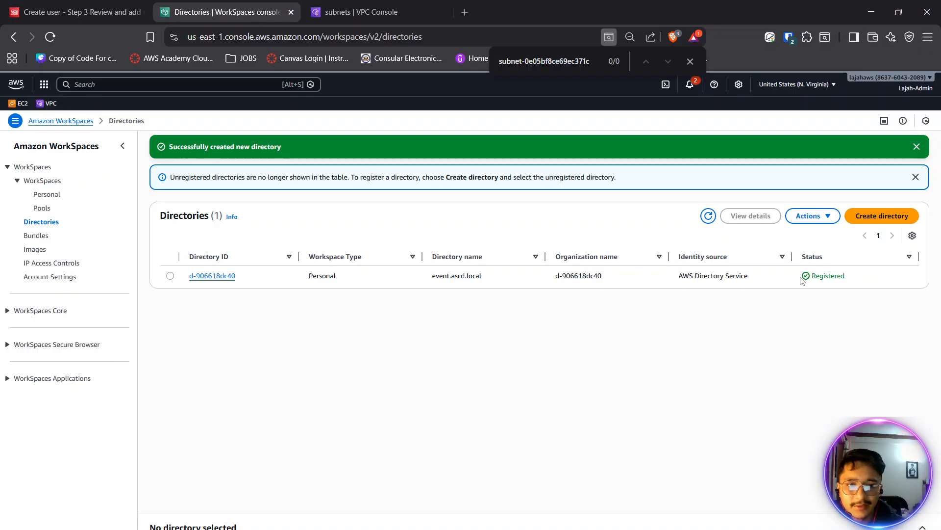
{"action": "left_click_drag", "start_coordinate": [811, 278], "coordinate": [832, 277]}
{"action": "left_click", "coordinate": [845, 276]}
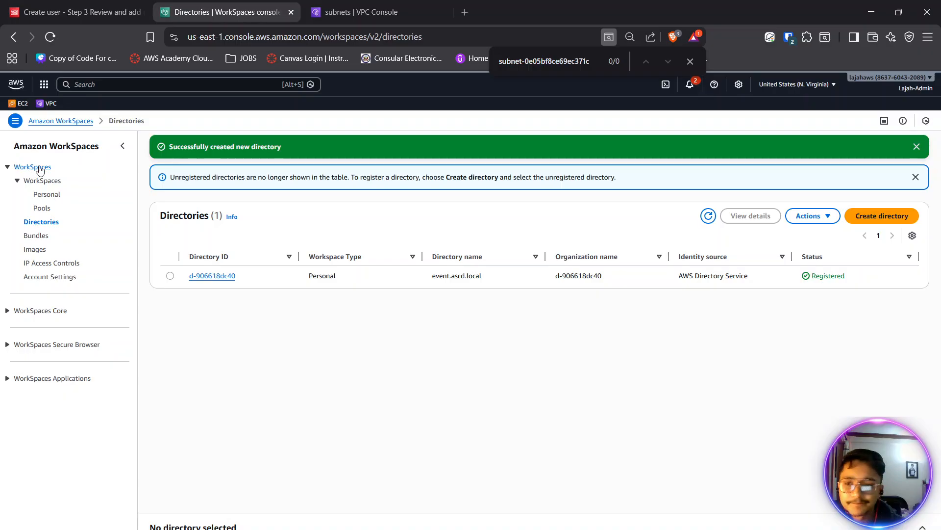
- Start creating a WorkSpace from the Personal WorkSpaces list
{"action": "left_click", "coordinate": [48, 195]}
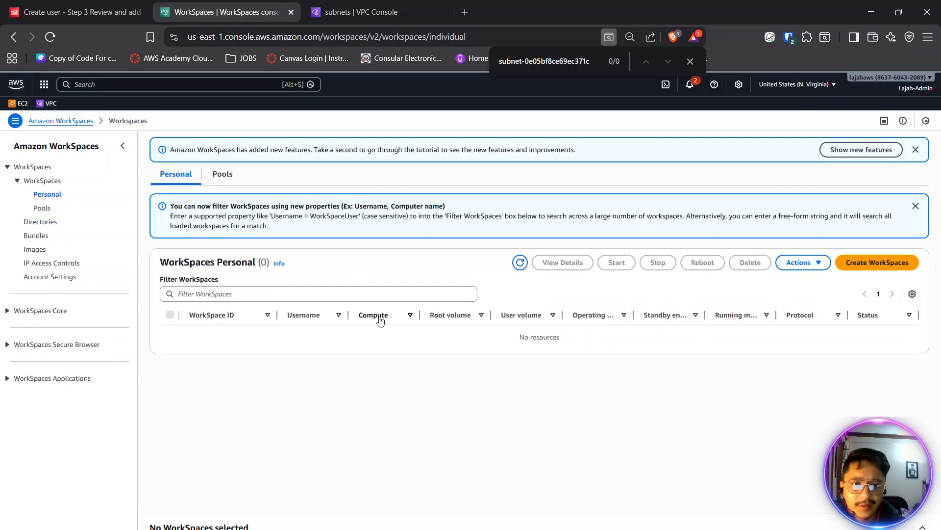
{"action": "left_click", "coordinate": [844, 262]}
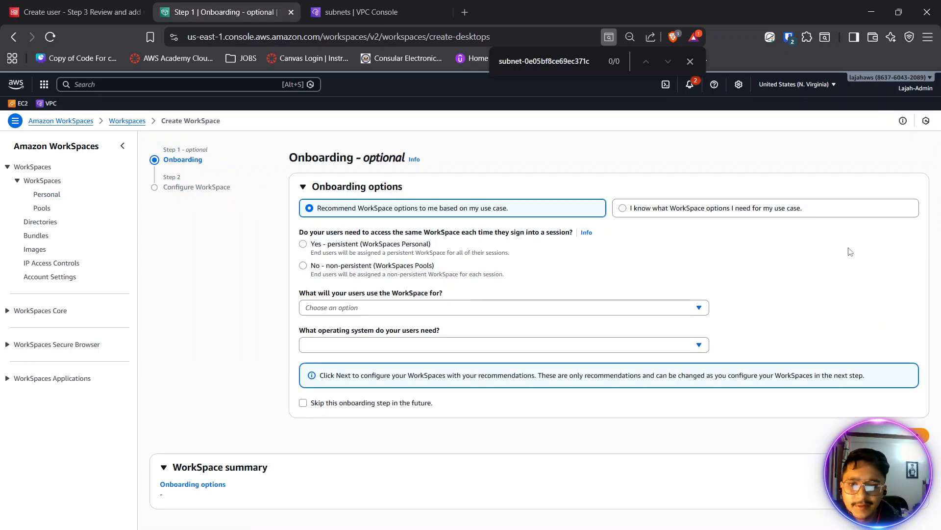
- Answer the onboarding questions with persistent WorkSpaces Personal, Web browsing as the use, and Windows as the operating system
{"action": "left_click", "coordinate": [333, 248]}
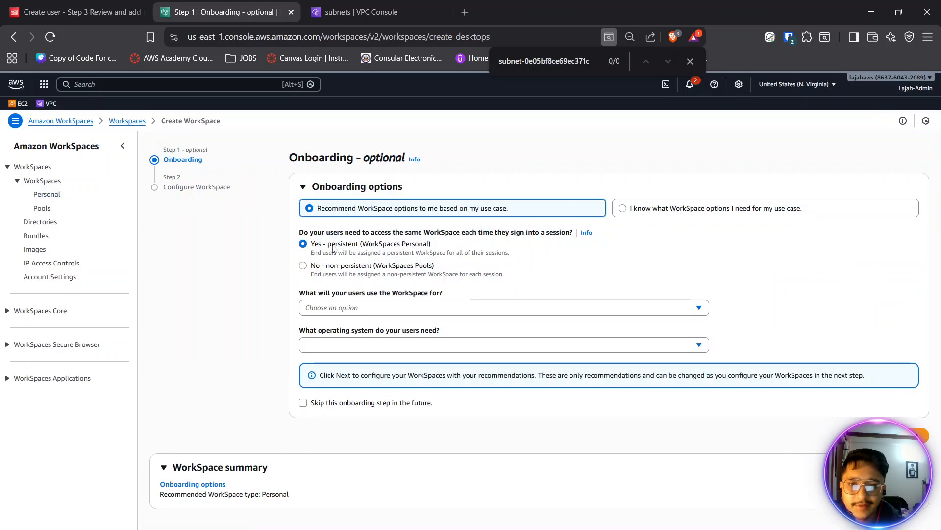
{"action": "left_click", "coordinate": [337, 309]}
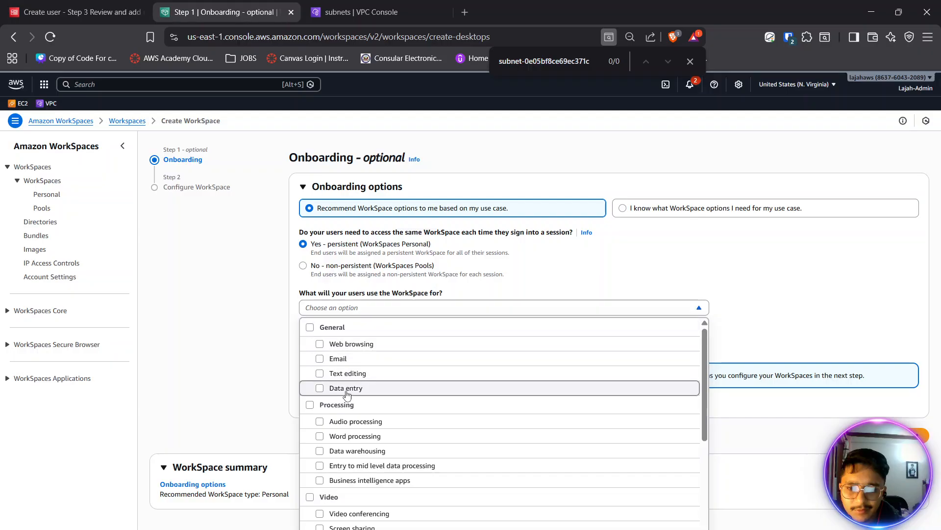
{"action": "scroll", "coordinate": [363, 454], "scroll_direction": "down", "scroll_amount": 2}
{"action": "scroll", "coordinate": [315, 498], "scroll_direction": "up", "scroll_amount": 2}
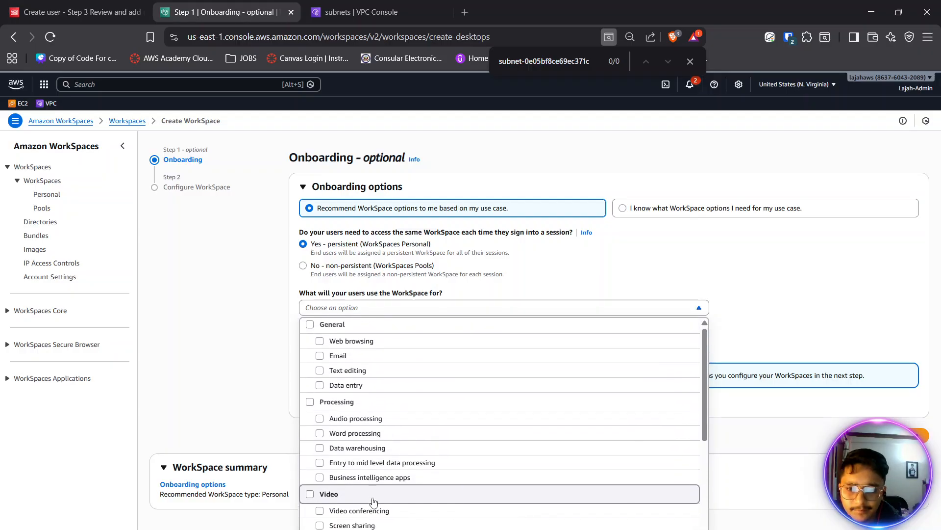
{"action": "left_click", "coordinate": [320, 344]}
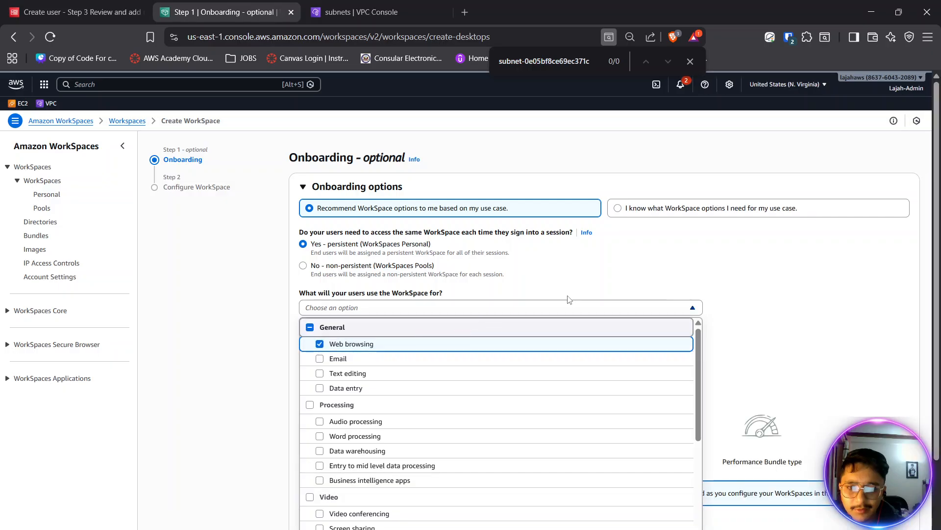
{"action": "left_click", "coordinate": [603, 281]}
{"action": "left_click", "coordinate": [452, 367]}
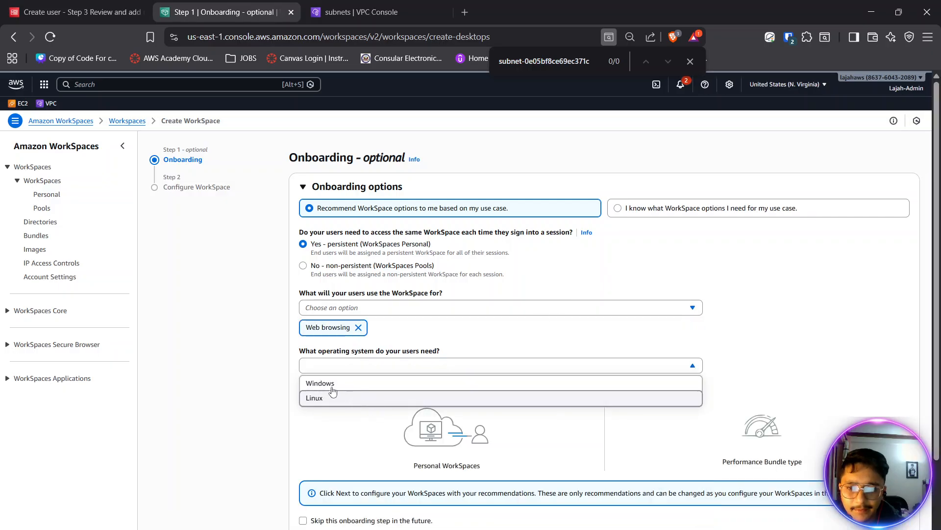
{"action": "left_click", "coordinate": [316, 382]}
- Change the onboarding operating system to Linux and review the recommendations for the use case
{"action": "scroll", "coordinate": [316, 381], "scroll_direction": "down", "scroll_amount": 2}
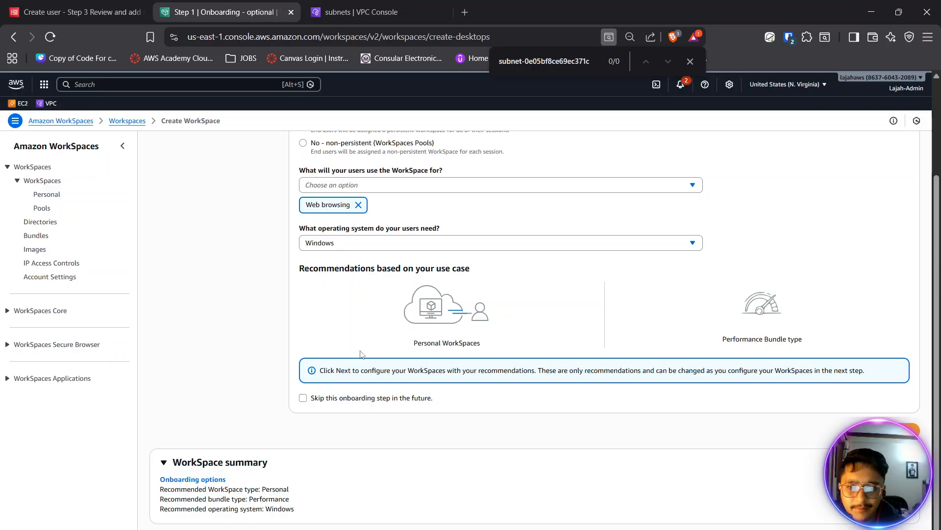
{"action": "left_click", "coordinate": [355, 248]}
{"action": "left_click", "coordinate": [340, 273]}
{"action": "scroll", "coordinate": [374, 269], "scroll_direction": "up", "scroll_amount": 1}
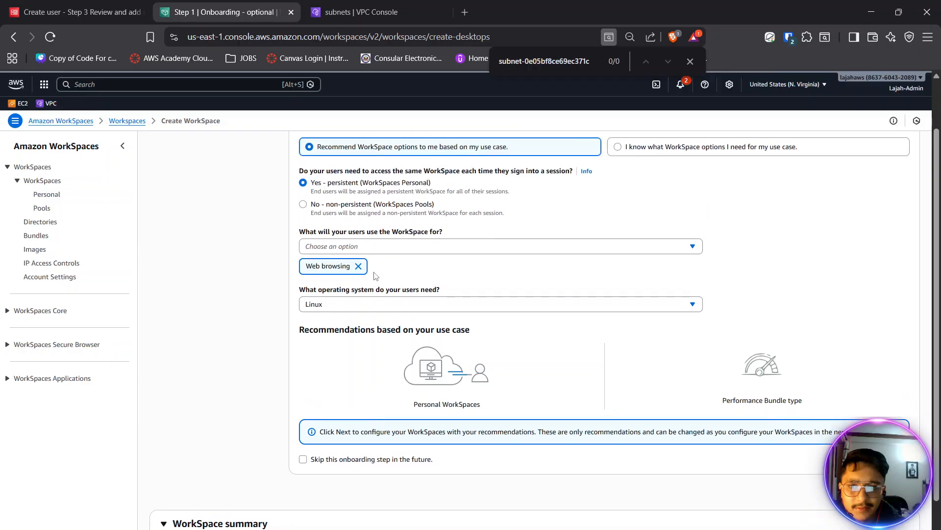
{"action": "scroll", "coordinate": [376, 275], "scroll_direction": "down", "scroll_amount": 1}
{"action": "scroll", "coordinate": [741, 323], "scroll_direction": "up", "scroll_amount": 2}
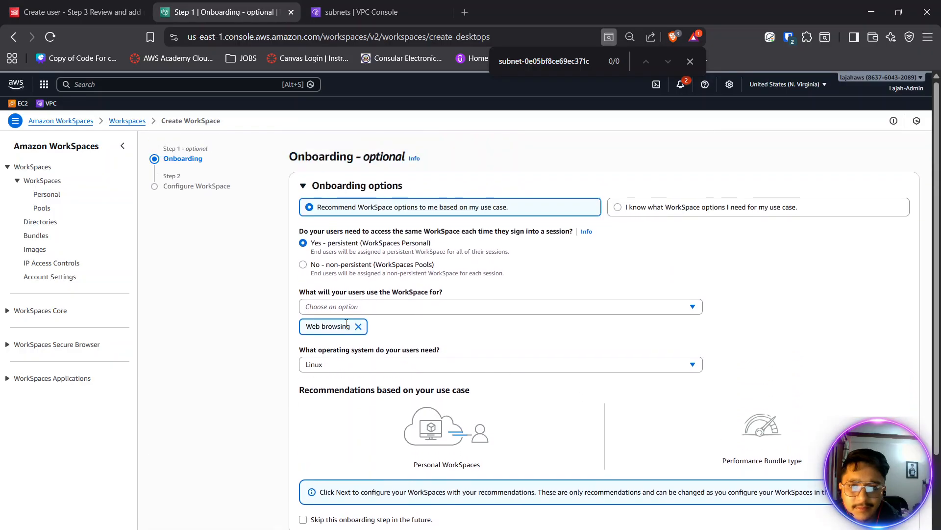
- Proceed with known WorkSpace options instead of recommendations, and choose the Performance with Ubuntu 22.04 bundle for the Personal WorkSpace
{"action": "left_click", "coordinate": [694, 209]}
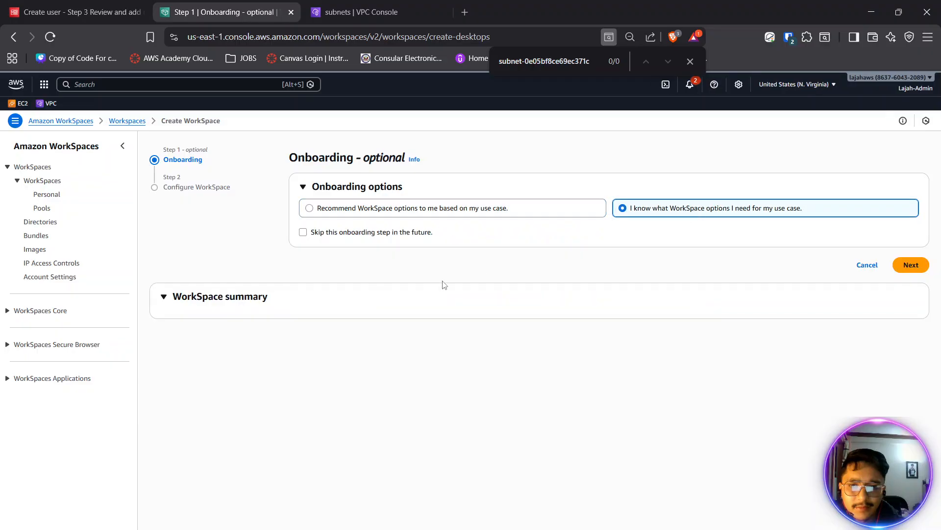
{"action": "left_click", "coordinate": [908, 266]}
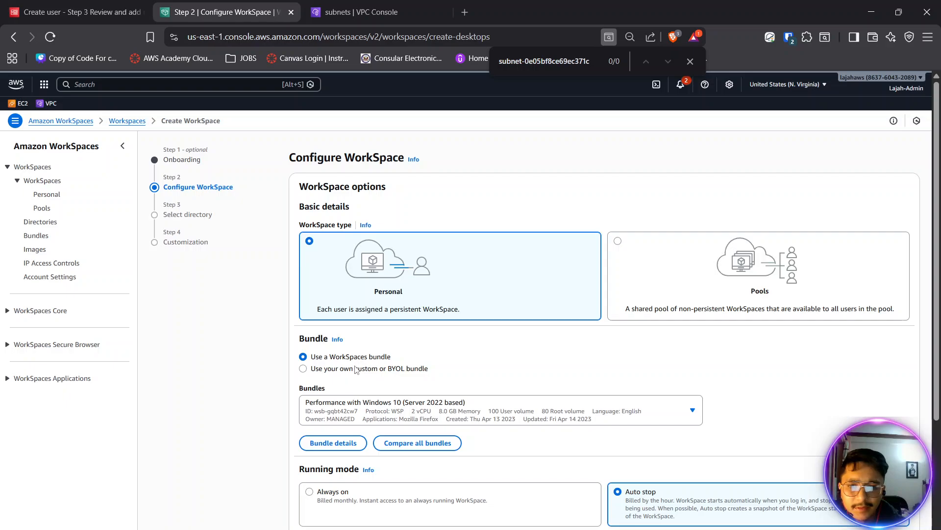
{"action": "scroll", "coordinate": [356, 371], "scroll_direction": "down", "scroll_amount": 1}
{"action": "left_click", "coordinate": [444, 351]}
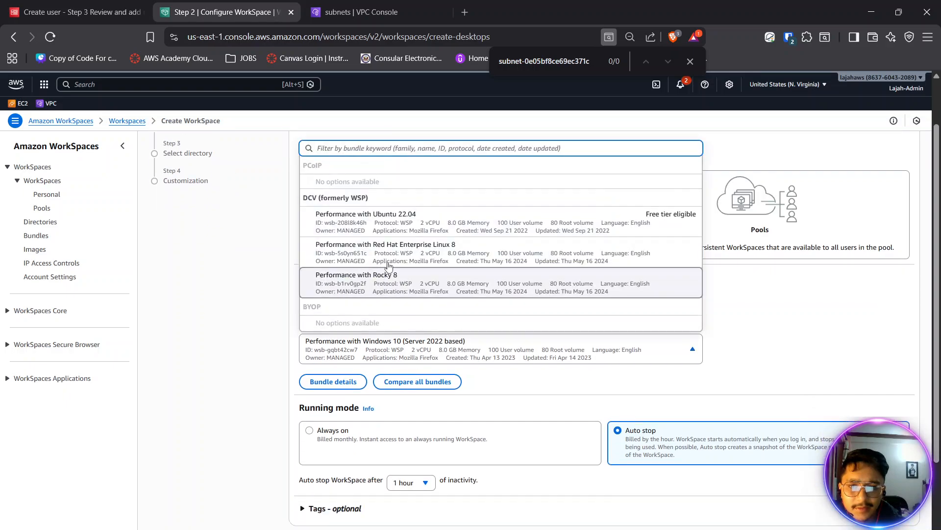
{"action": "left_click", "coordinate": [403, 226]}
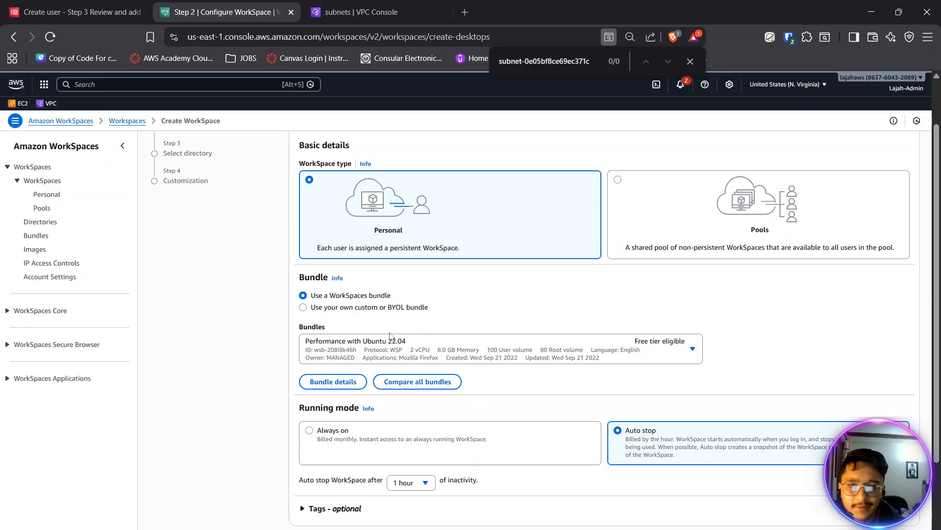
- Keep the Auto stop running mode with 1 hour of inactivity, and select the event.ascd.local directory for the WorkSpace
{"action": "scroll", "coordinate": [397, 336], "scroll_direction": "down", "scroll_amount": 2}
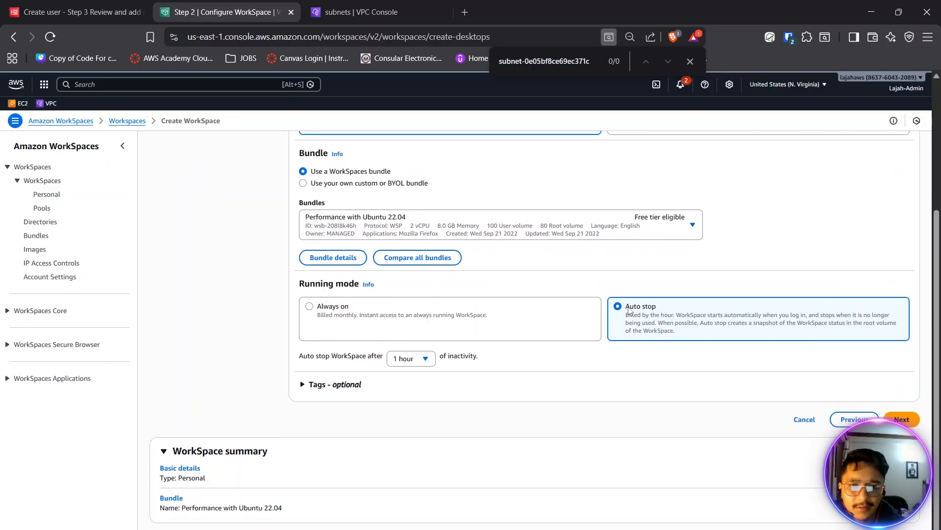
{"action": "left_click", "coordinate": [901, 419]}
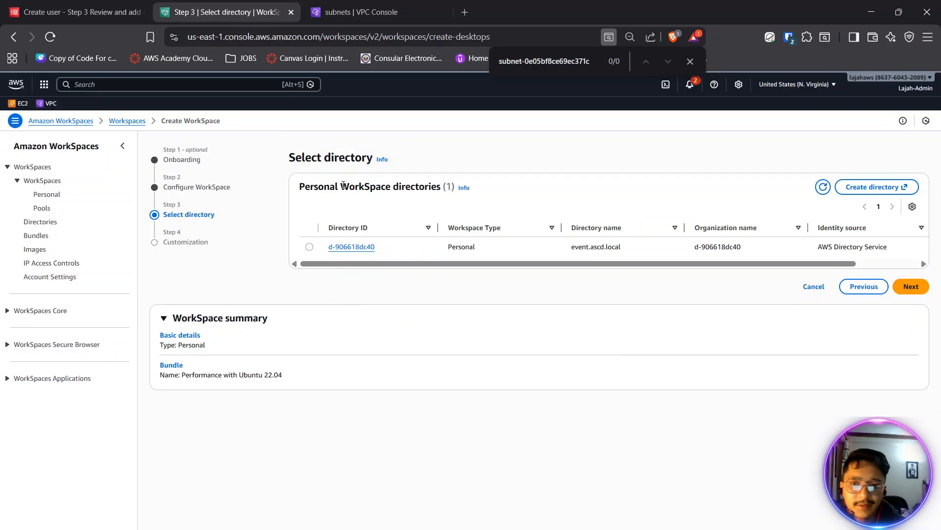
{"action": "left_click_drag", "start_coordinate": [342, 184], "coordinate": [391, 190]}
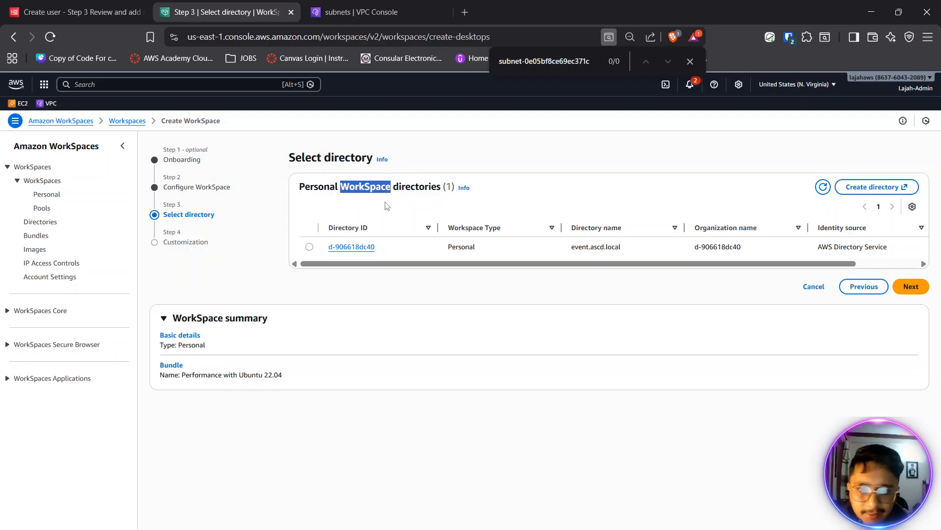
{"action": "left_click", "coordinate": [309, 247]}
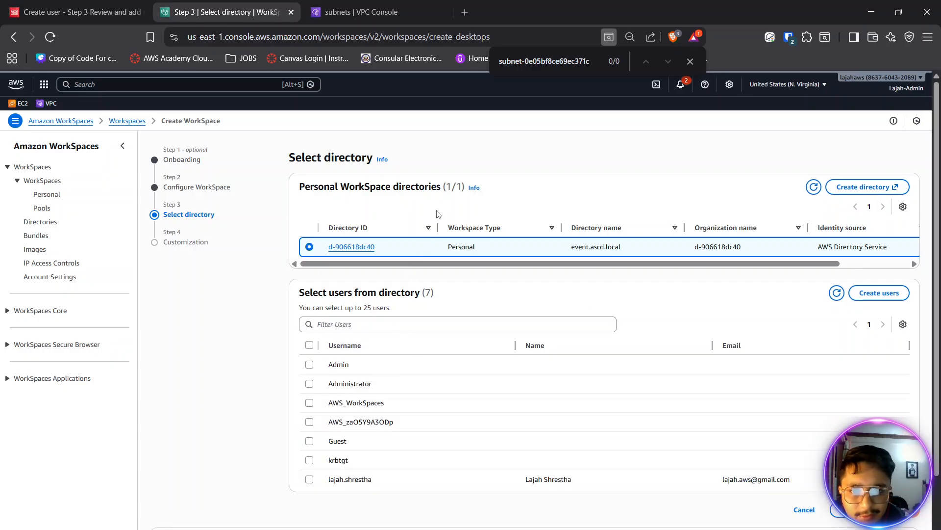
{"action": "mouse_move", "coordinate": [438, 227]}
{"action": "left_mouse_down"}
{"action": "mouse_move", "coordinate": [455, 237]}
{"action": "mouse_move", "coordinate": [445, 229]}
{"action": "left_mouse_up"}
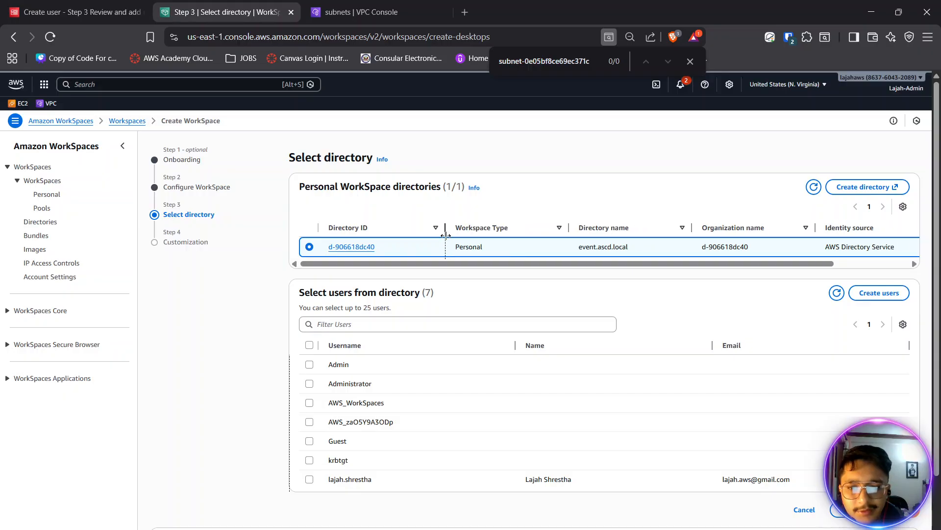
- Assign the WorkSpace to the named directory user and create it with the default customization
{"action": "left_click", "coordinate": [310, 480]}
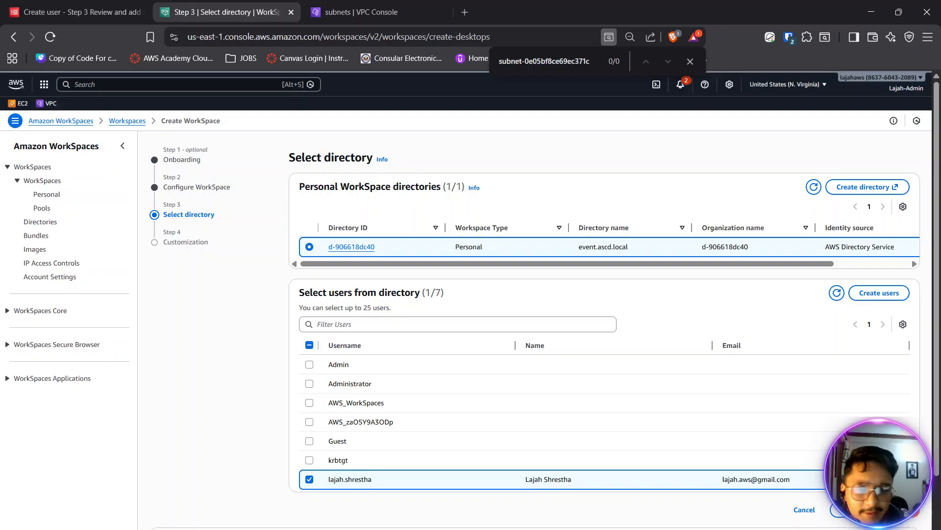
{"action": "left_click", "coordinate": [860, 509]}
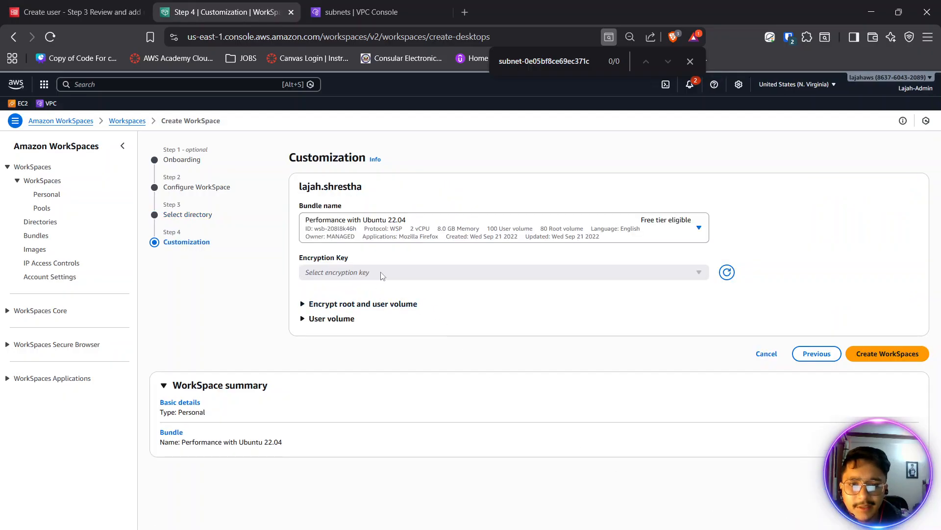
{"action": "left_click", "coordinate": [853, 357]}
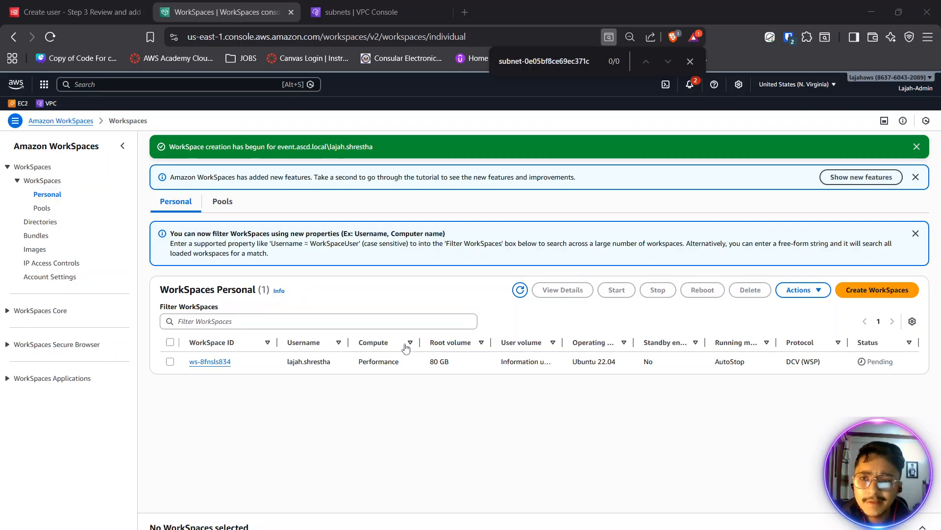
- Open the EC2 console in a separate browser tab and return to the Personal WorkSpaces list
{"action": "middle_click", "coordinate": [20, 103]}
{"action": "left_click", "coordinate": [478, 6]}
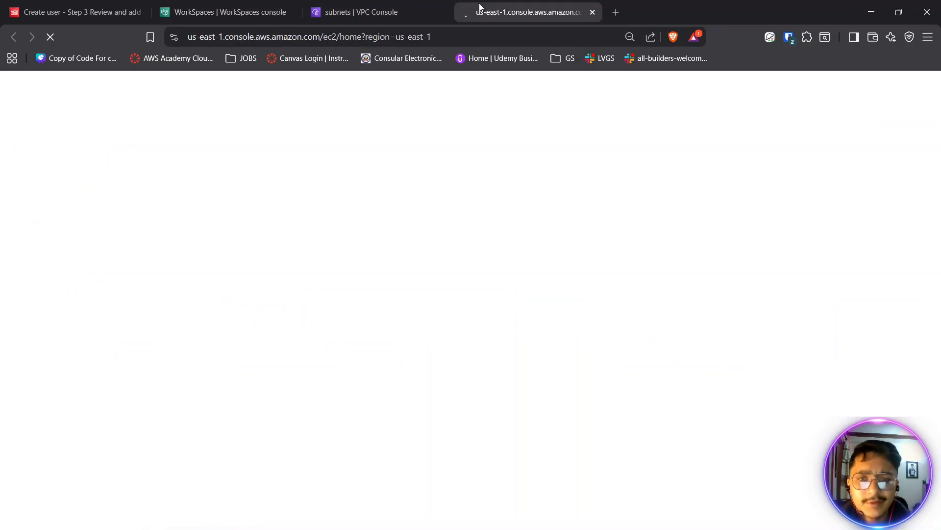
{"action": "left_click", "coordinate": [220, 12]}
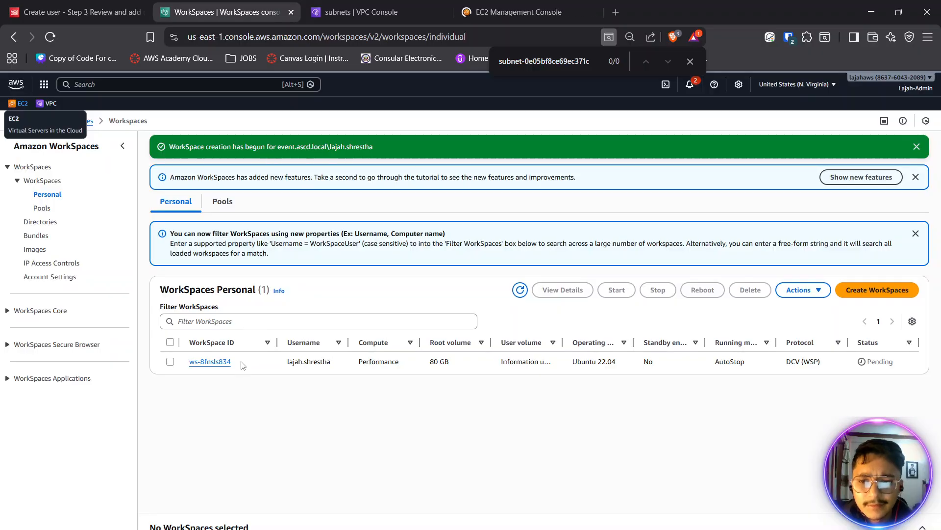
- Open the new WorkSpace's details and review its summary, user, hardware, snapshot and status sections
{"action": "left_click", "coordinate": [215, 361]}
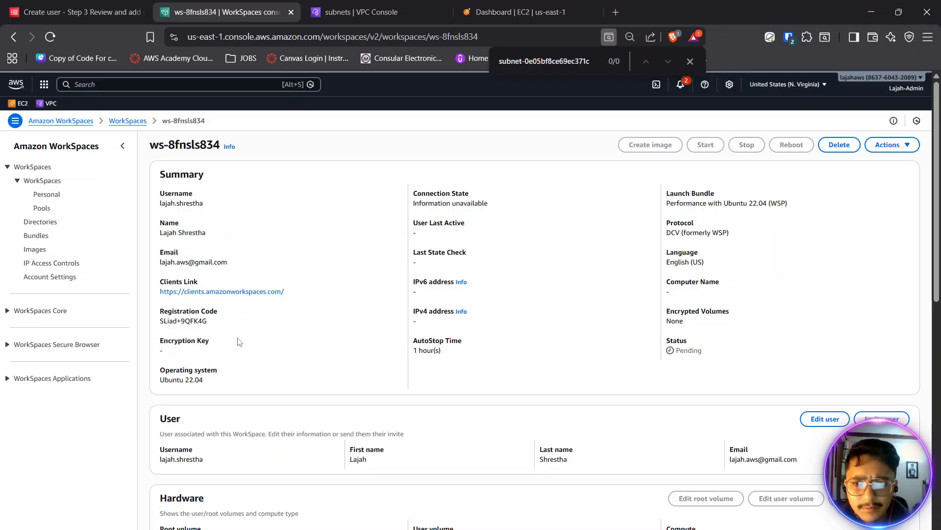
{"action": "scroll", "coordinate": [239, 342], "scroll_direction": "down", "scroll_amount": 5}
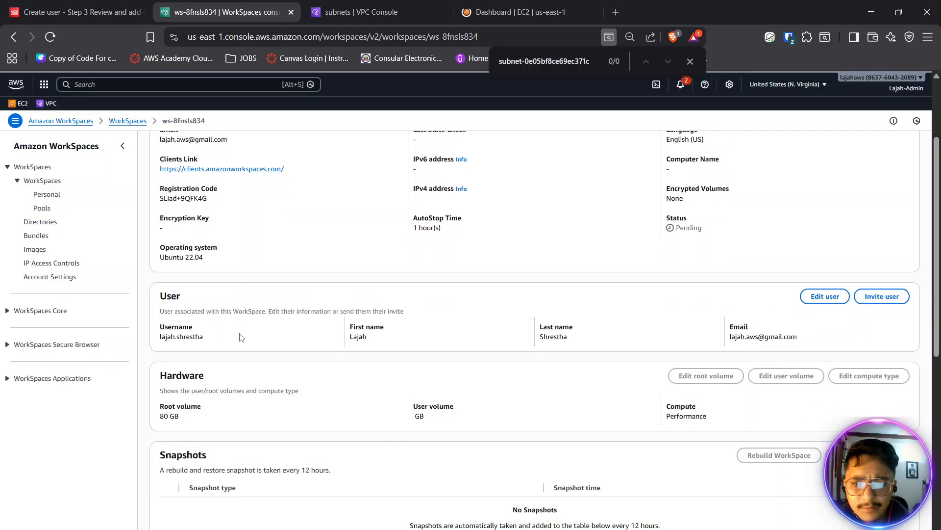
{"action": "scroll", "coordinate": [241, 336], "scroll_direction": "down", "scroll_amount": 5}
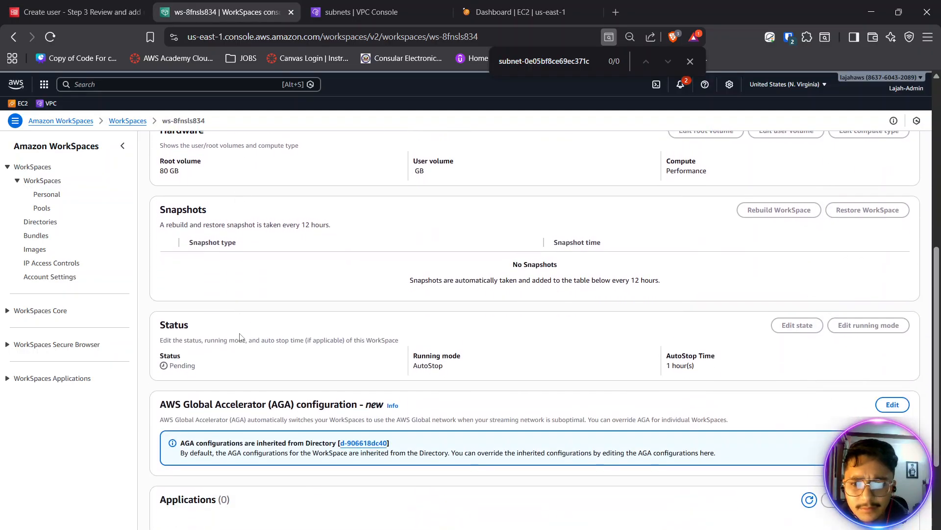
{"action": "scroll", "coordinate": [244, 331], "scroll_direction": "up", "scroll_amount": 10}
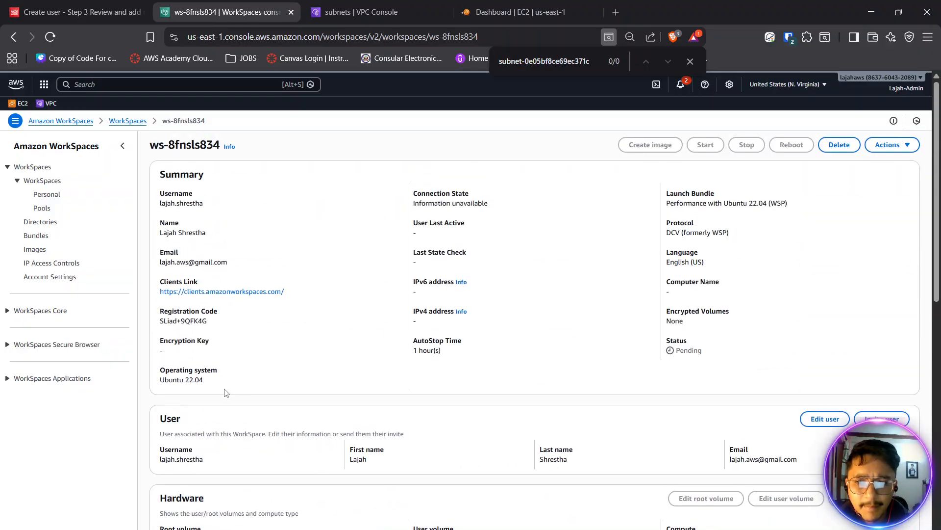
- Switch to the EC2 console, list the instances without the running-state filter, and start launching a new instance
{"action": "left_click_drag", "start_coordinate": [483, 16], "coordinate": [420, 16]}
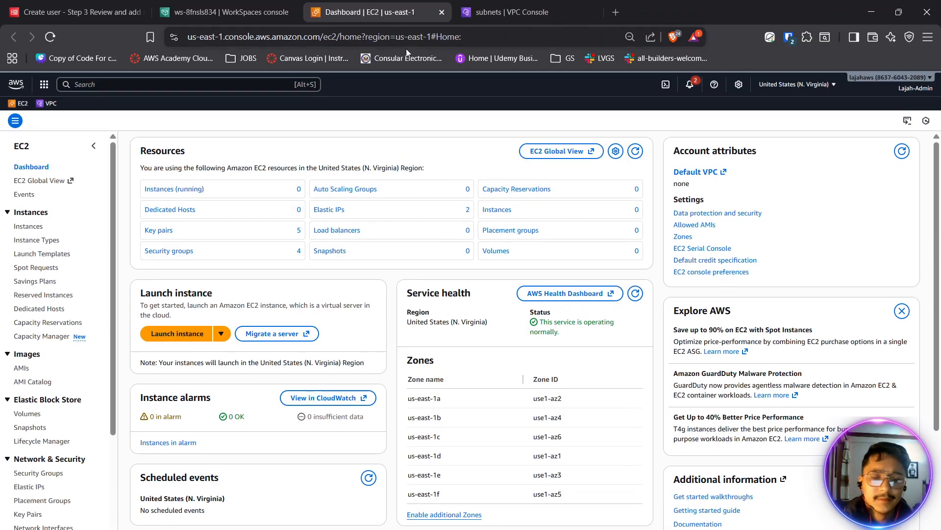
{"action": "left_click", "coordinate": [159, 187]}
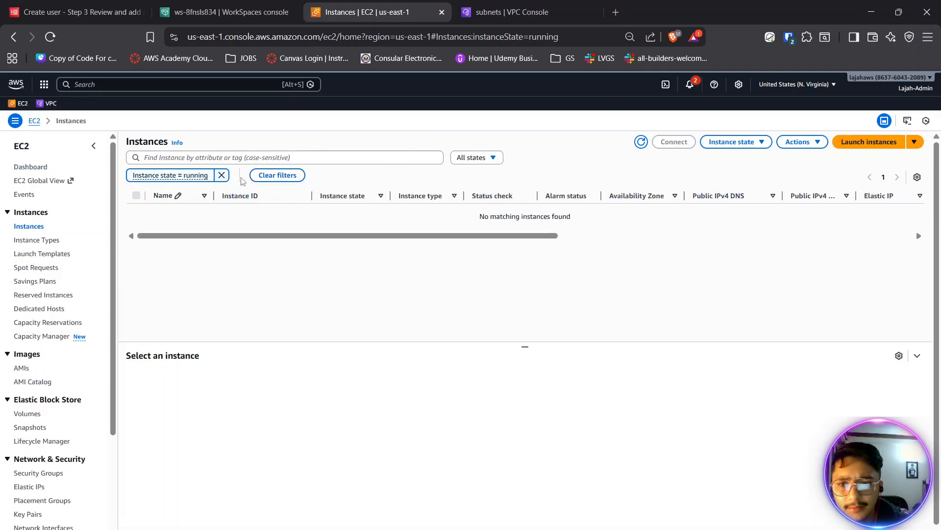
{"action": "left_click", "coordinate": [222, 175]}
{"action": "left_click", "coordinate": [856, 145]}
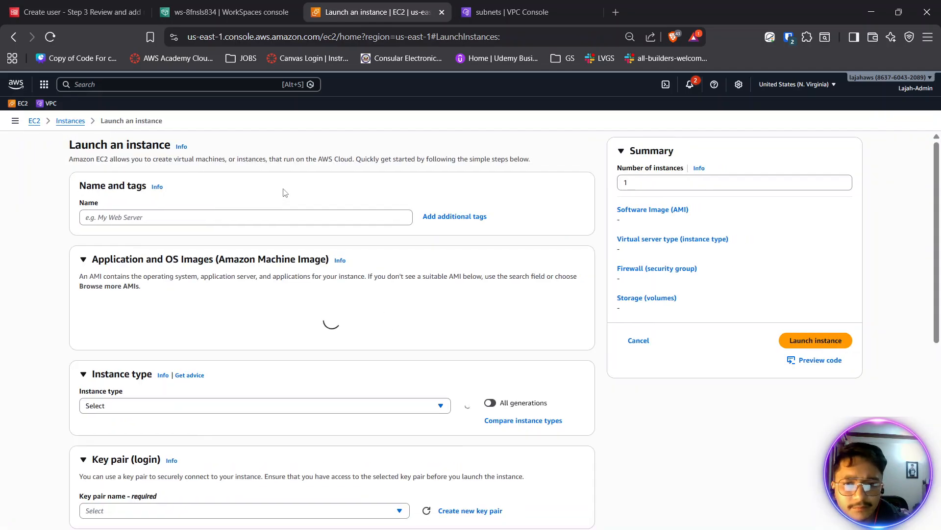
- Name the new instance domainJoinedServer
{"action": "left_click", "coordinate": [170, 219]}
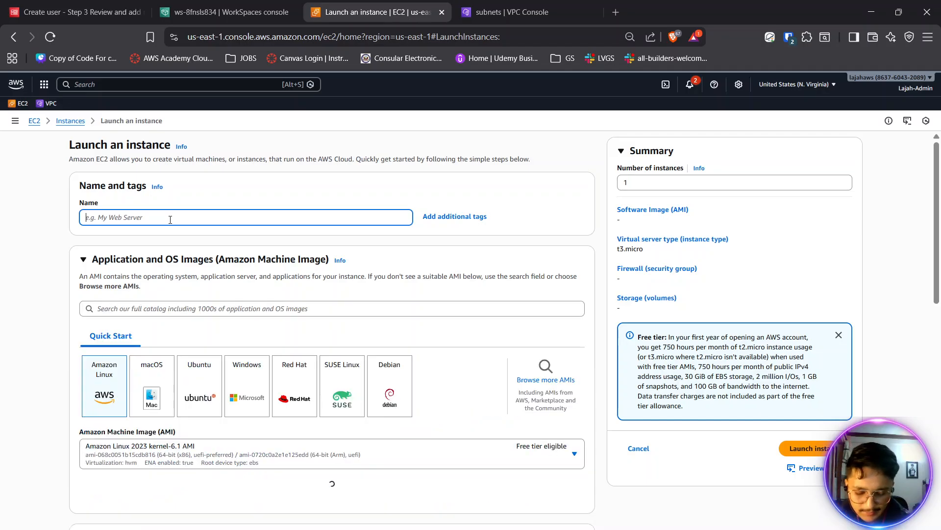
{"action": "type", "text": "do"}
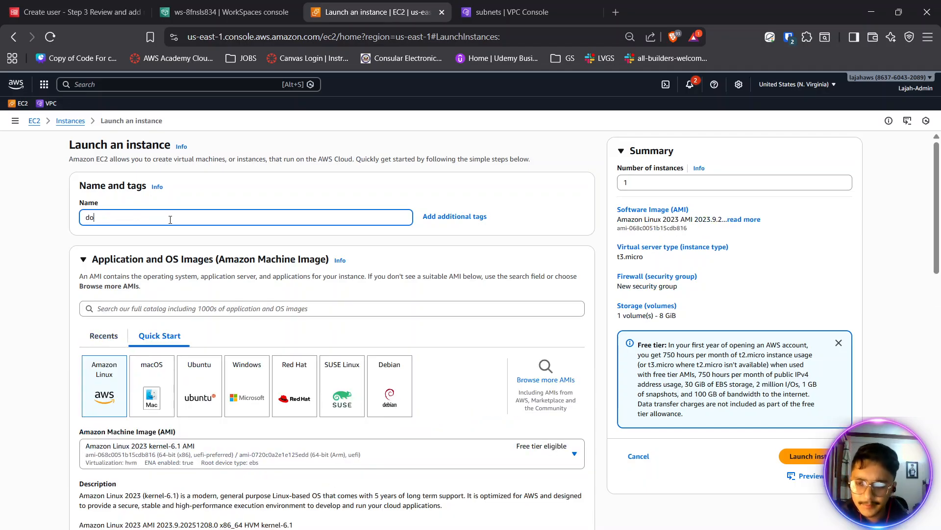
{"action": "type", "text": "mainJoinedEC"}
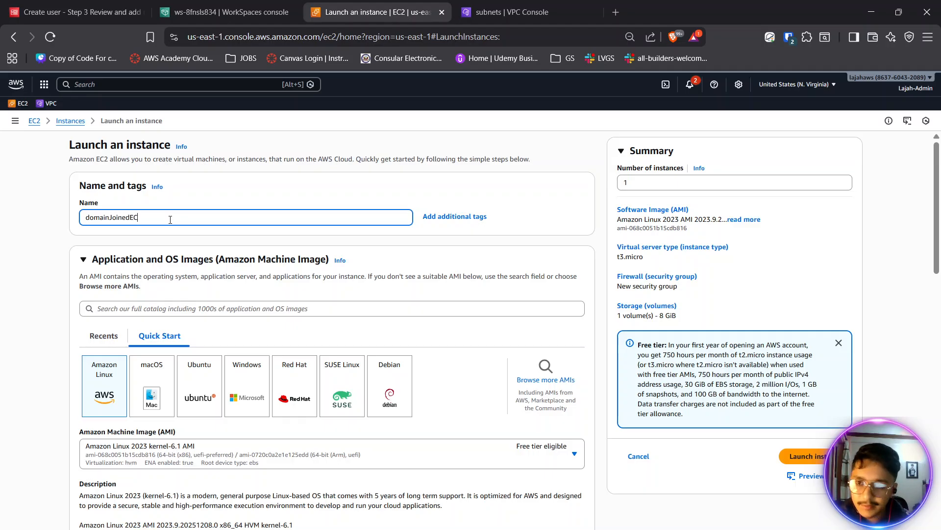
{"action": "type", "text": "@"}
{"action": "key", "text": "BackSpace"}
{"action": "type", "text": "32"}
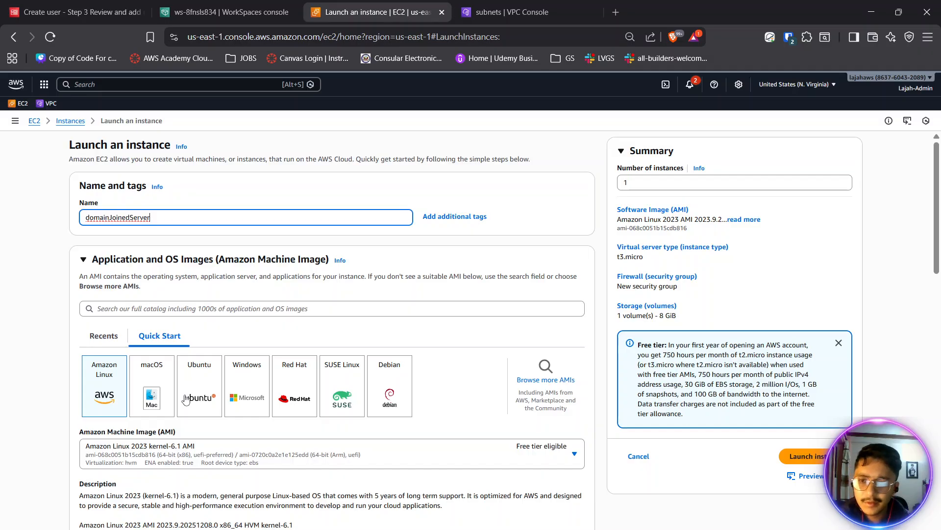
- Choose Amazon Linux 2023 kernel-6.1 as the instance's image and keep the 64-bit (x86) architecture and t3.micro type
{"action": "left_click", "coordinate": [103, 387]}
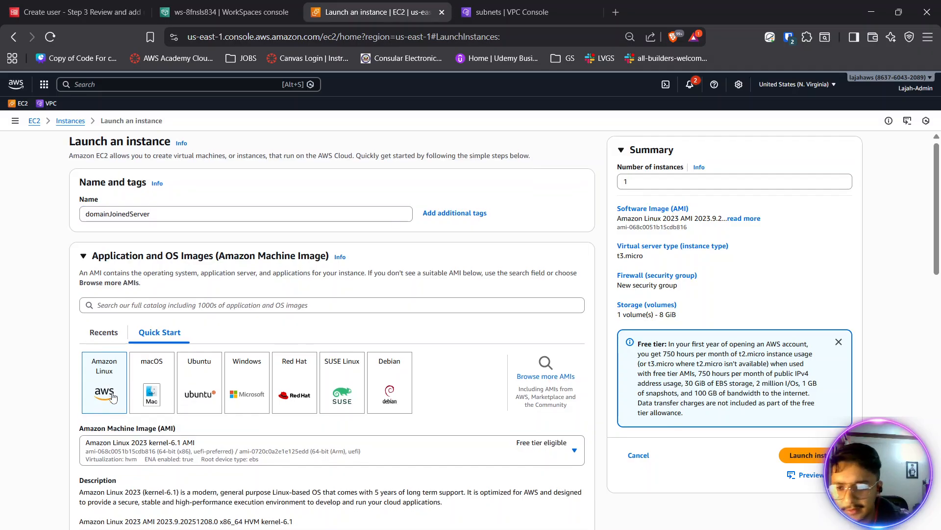
{"action": "scroll", "coordinate": [103, 387], "scroll_direction": "down", "scroll_amount": 3}
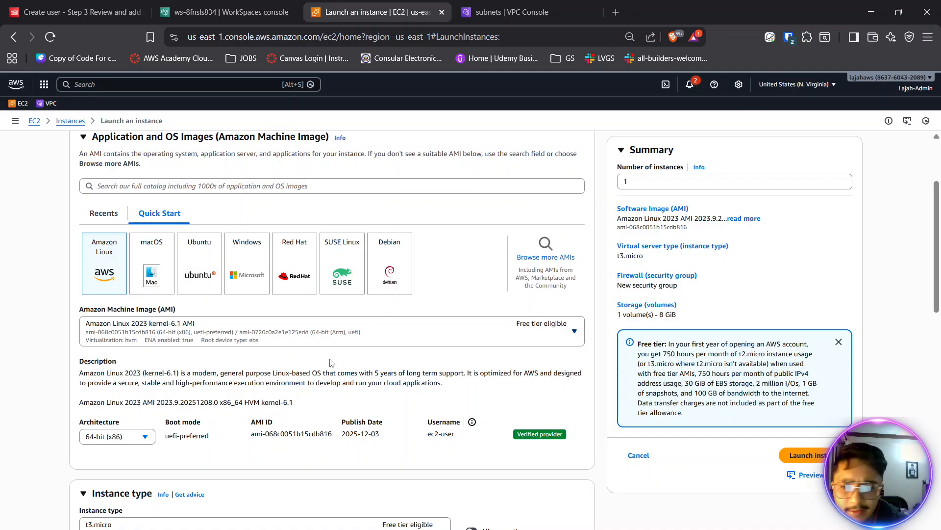
{"action": "scroll", "coordinate": [332, 363], "scroll_direction": "down", "scroll_amount": 3}
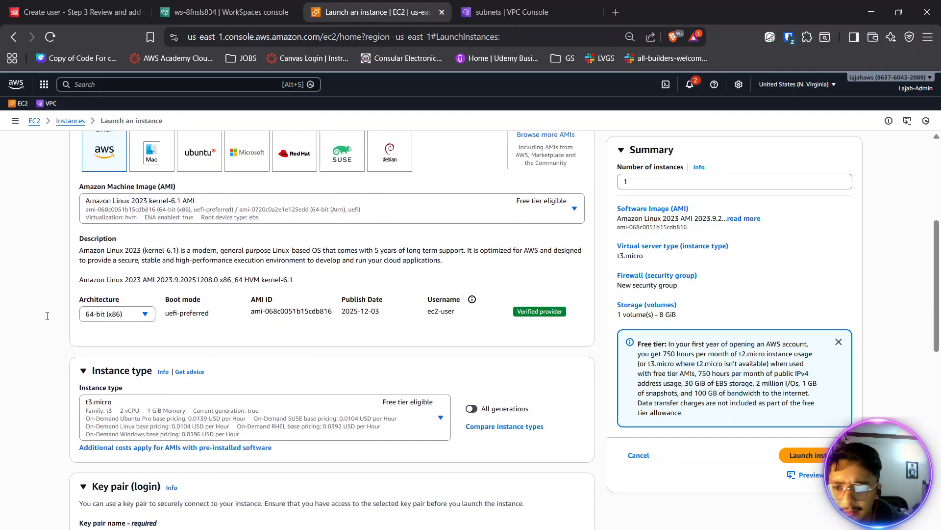
{"action": "scroll", "coordinate": [197, 252], "scroll_direction": "down", "scroll_amount": 3}
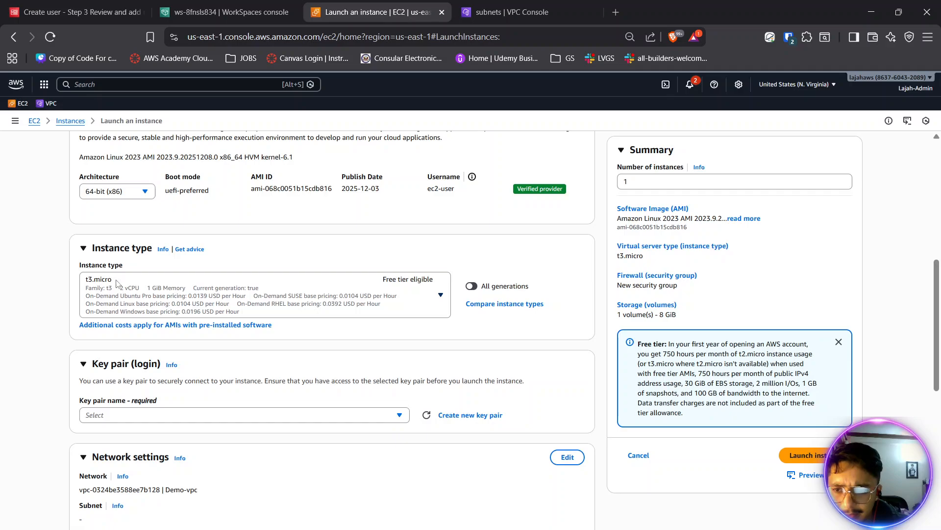
- Create an RSA key pair named scd-keypair in .pem format for the instance and save its file in Documents
{"action": "scroll", "coordinate": [318, 315], "scroll_direction": "down", "scroll_amount": 3}
{"action": "left_click", "coordinate": [205, 293]}
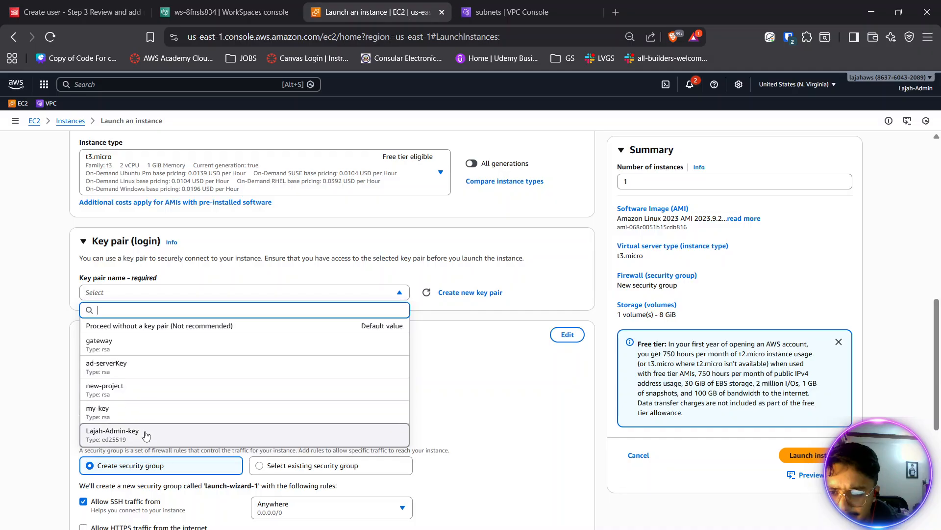
{"action": "left_click", "coordinate": [454, 294]}
{"action": "left_click", "coordinate": [371, 253]}
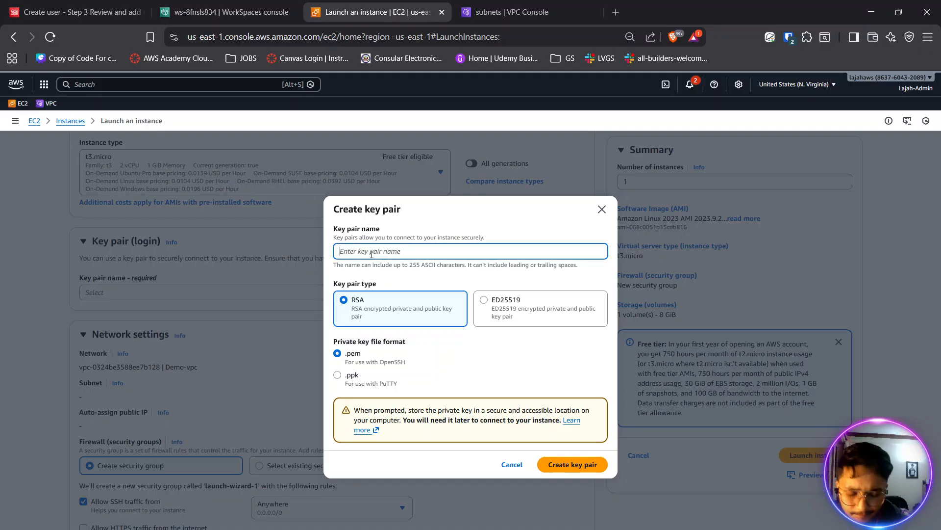
{"action": "type", "text": "sad"}
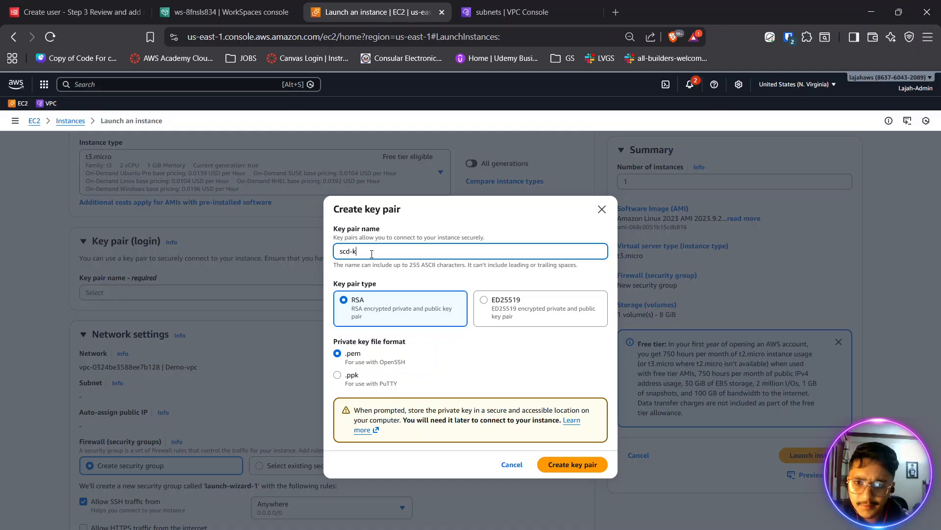
{"action": "type", "text": "-keypair"}
{"action": "key", "text": "BackSpace"}
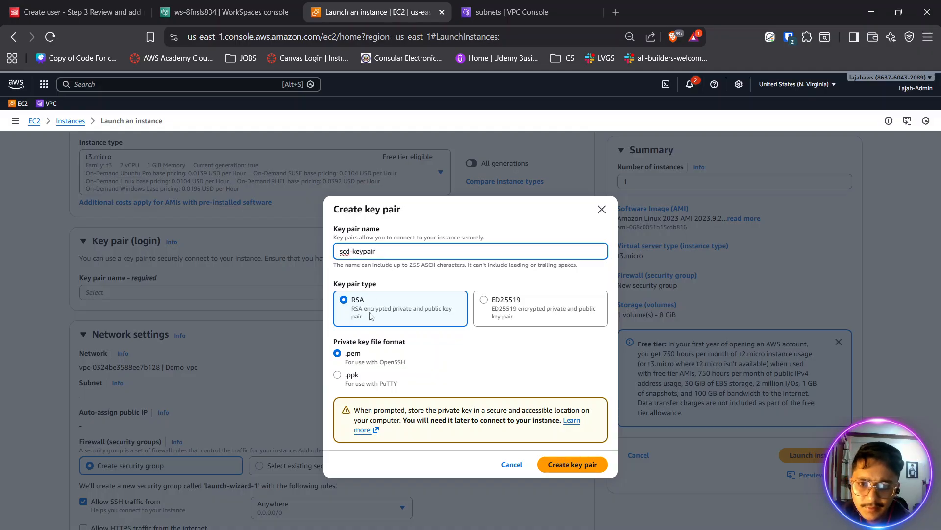
{"action": "left_click", "coordinate": [572, 464]}
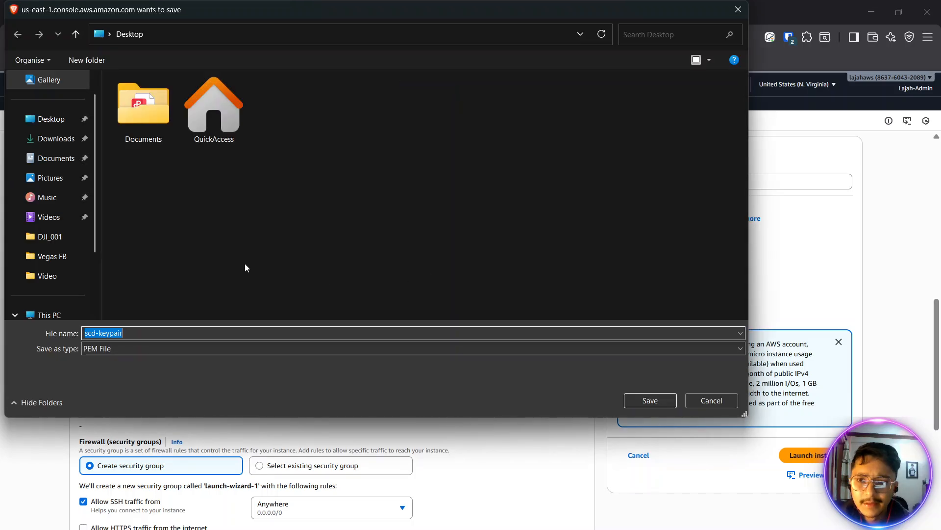
{"action": "left_click", "coordinate": [54, 160]}
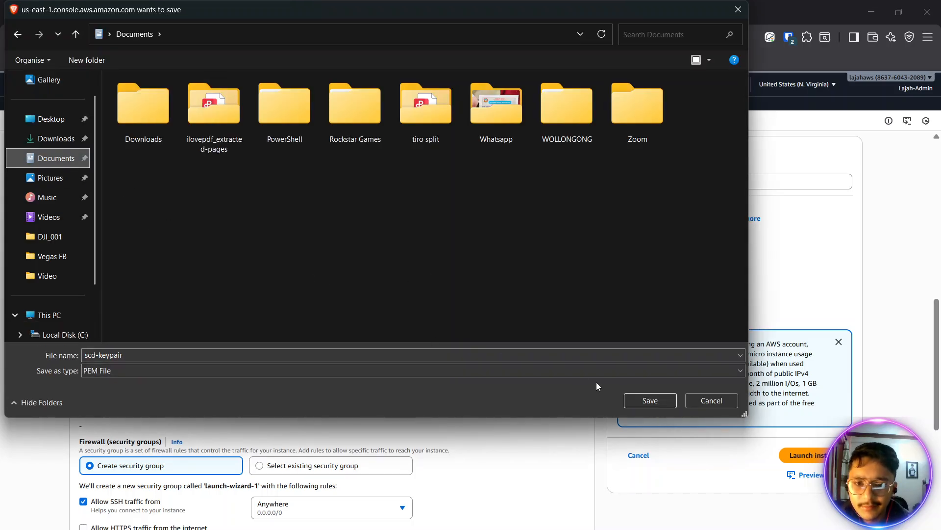
{"action": "left_click", "coordinate": [649, 400]}
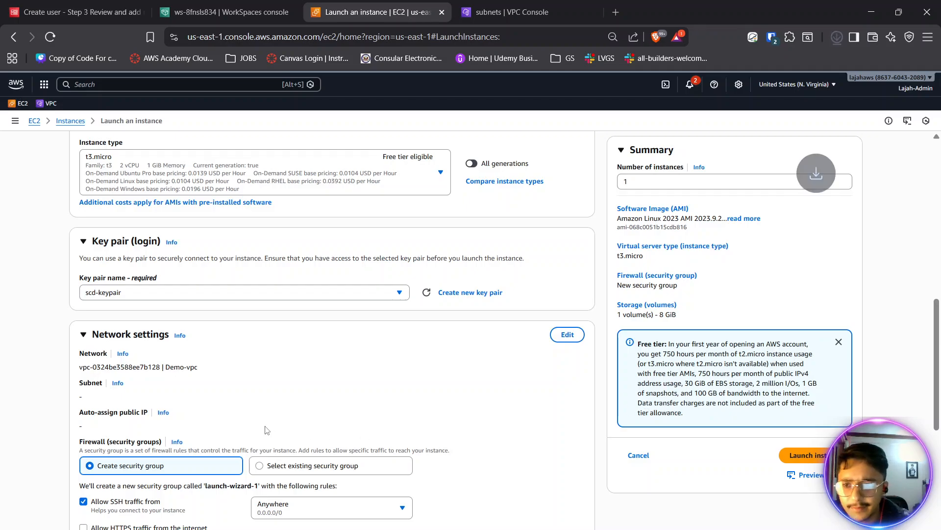
- Place the instance in the AWS-SCD-VPC-vpc network and the SCD-private-1a subnet, with auto-assigned public IP disabled
{"action": "scroll", "coordinate": [266, 429], "scroll_direction": "down", "scroll_amount": 3}
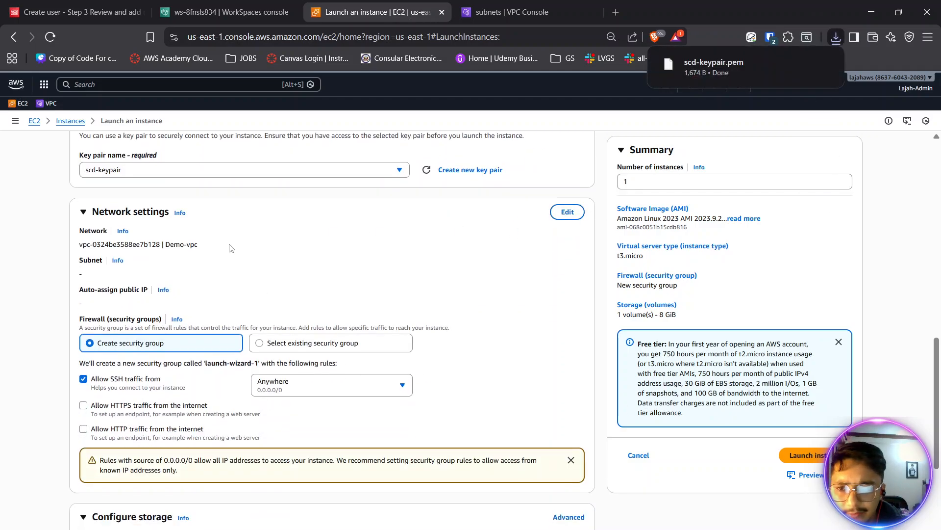
{"action": "left_click_drag", "start_coordinate": [200, 246], "coordinate": [171, 244]}
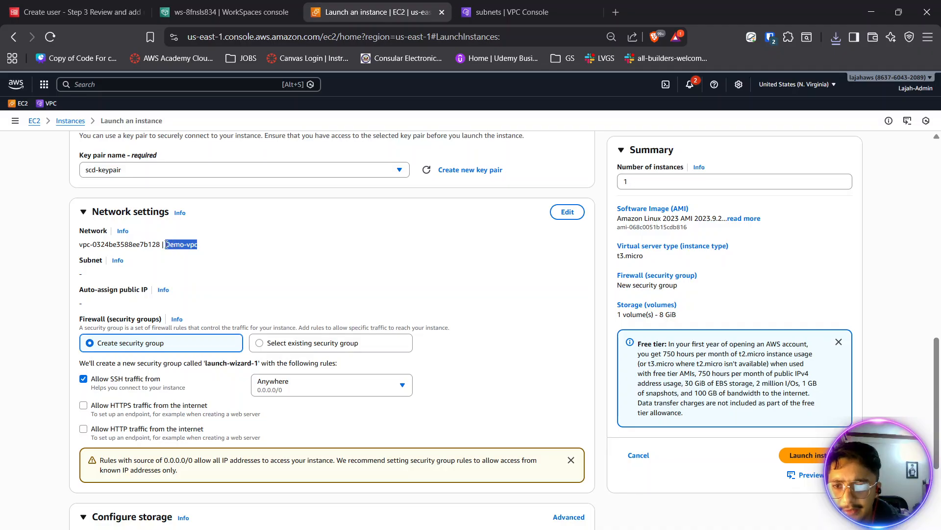
{"action": "left_click", "coordinate": [567, 215]}
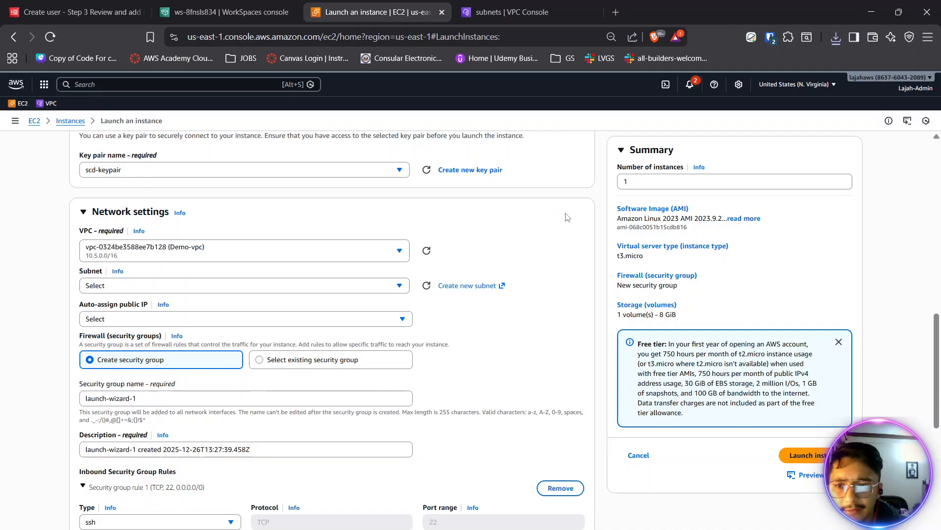
{"action": "left_click", "coordinate": [232, 251]}
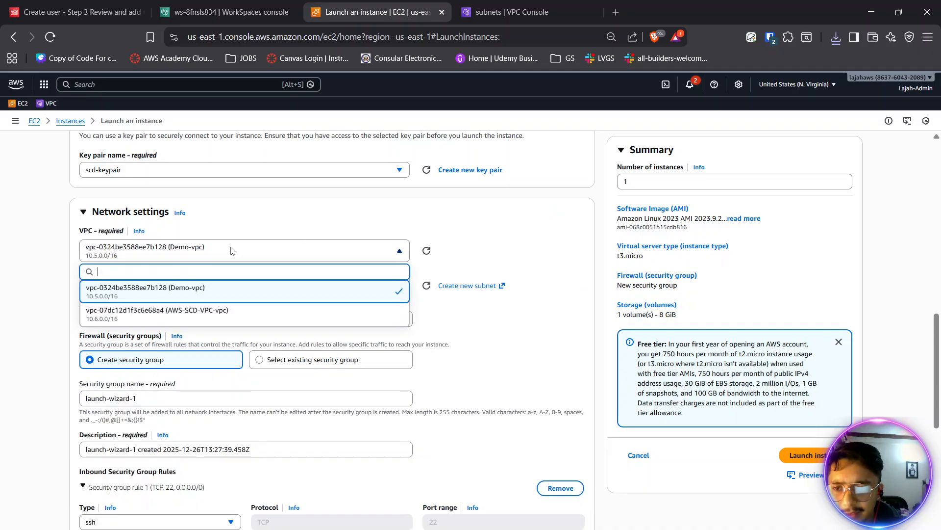
{"action": "left_click", "coordinate": [227, 310]}
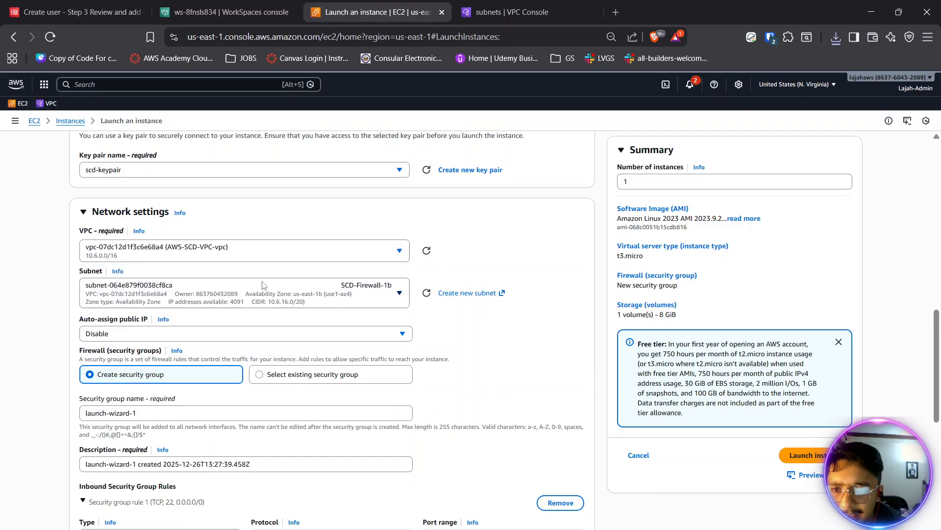
{"action": "left_click", "coordinate": [243, 297]}
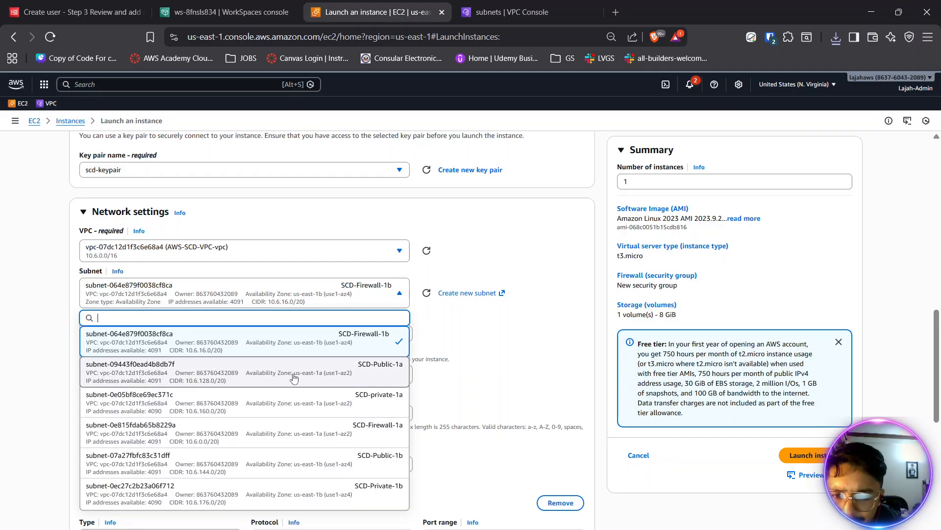
{"action": "left_click", "coordinate": [329, 413]}
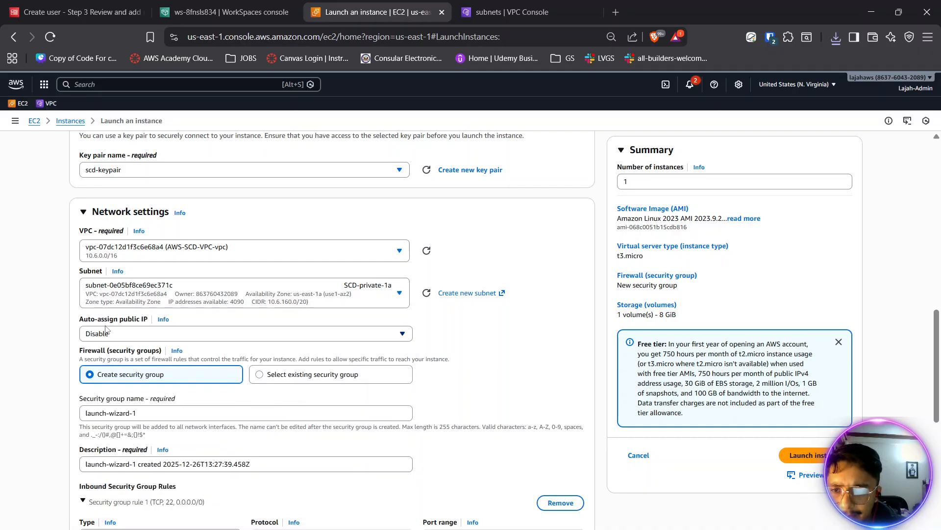
{"action": "left_click_drag", "start_coordinate": [94, 321], "coordinate": [134, 321]}
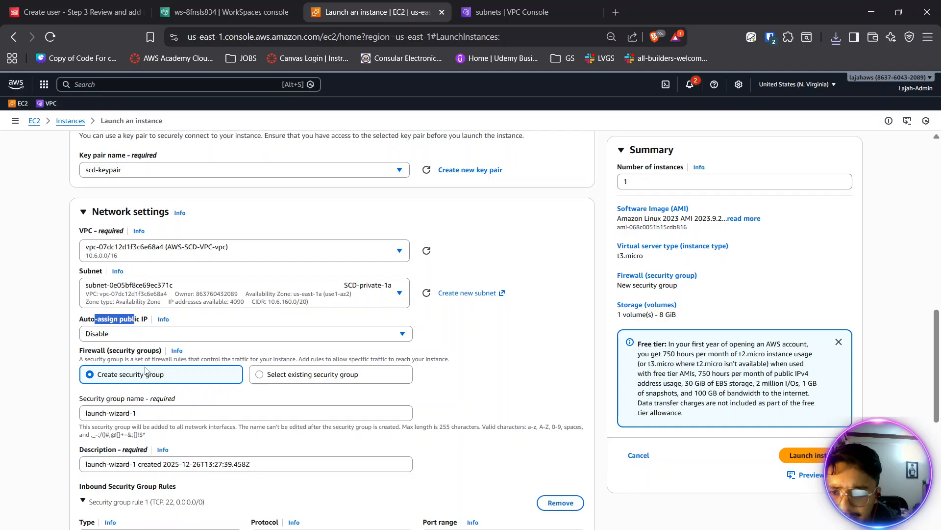
{"action": "scroll", "coordinate": [178, 398], "scroll_direction": "down", "scroll_amount": 2}
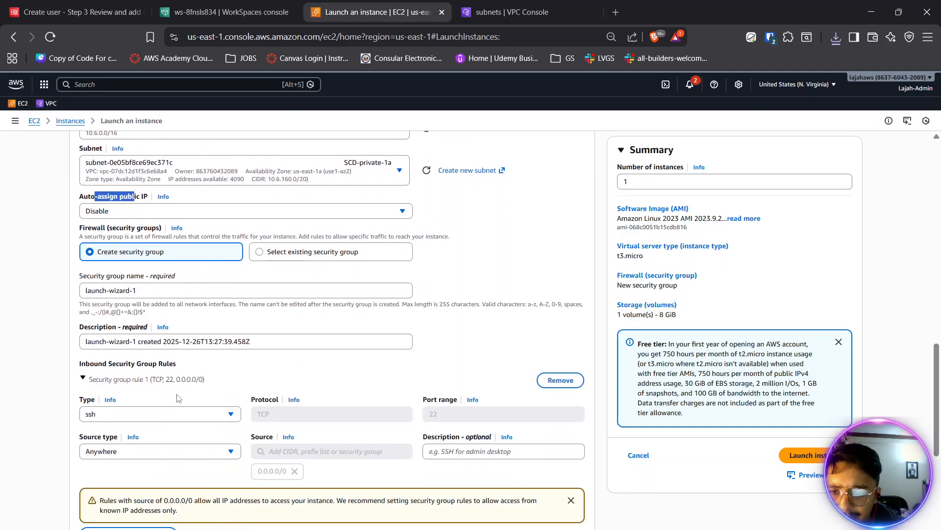
{"action": "left_click", "coordinate": [275, 256]}
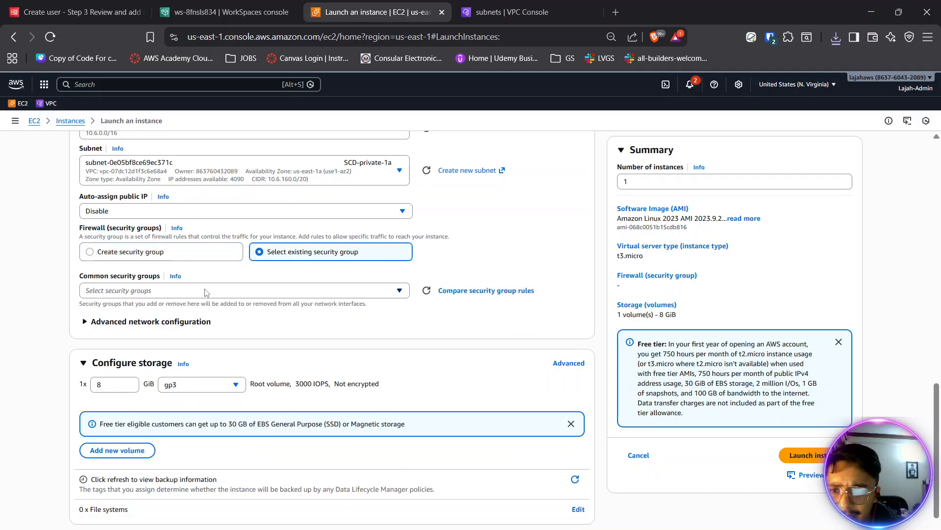
{"action": "left_click", "coordinate": [181, 290]}
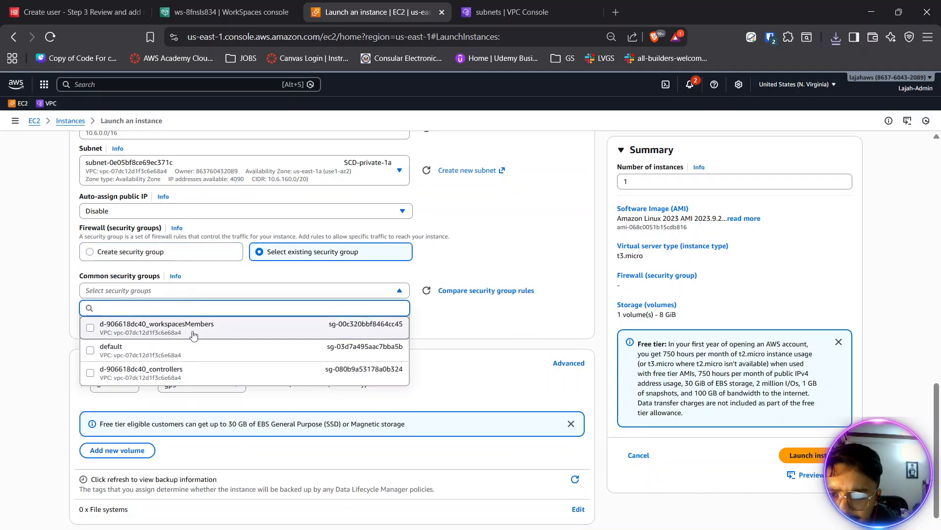
{"action": "left_click", "coordinate": [172, 253]}
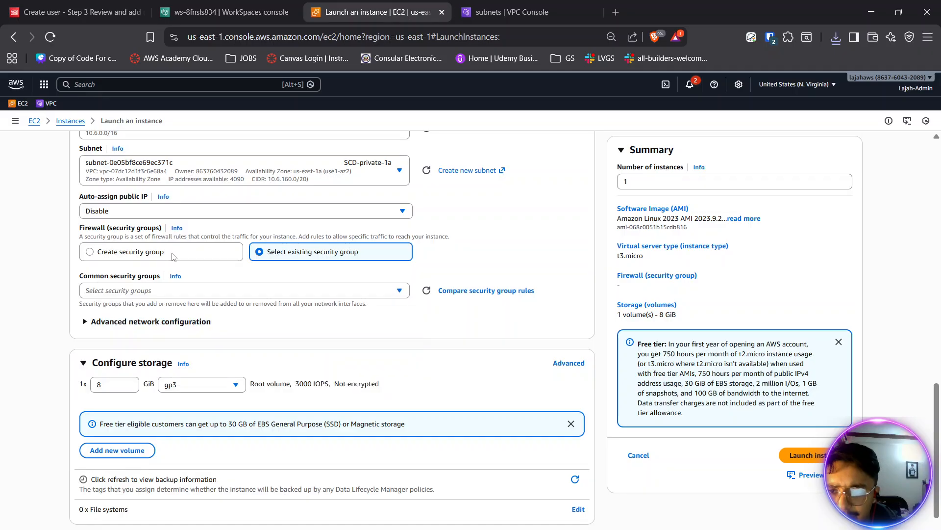
{"action": "left_click", "coordinate": [171, 253]}
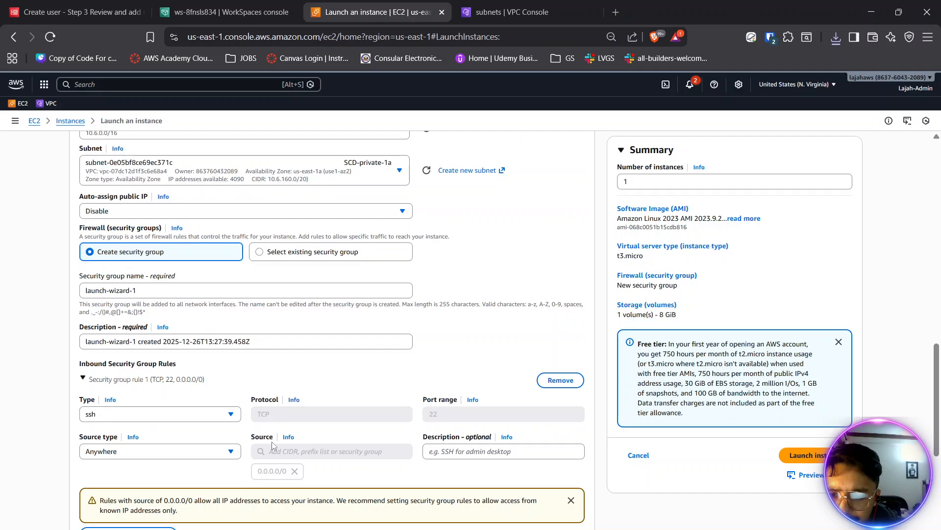
- Launch the instance with a new security group and an 8 GiB gp3 root volume, and return to the instances list
{"action": "scroll", "coordinate": [259, 432], "scroll_direction": "down", "scroll_amount": 3}
{"action": "scroll", "coordinate": [185, 372], "scroll_direction": "down", "scroll_amount": 2}
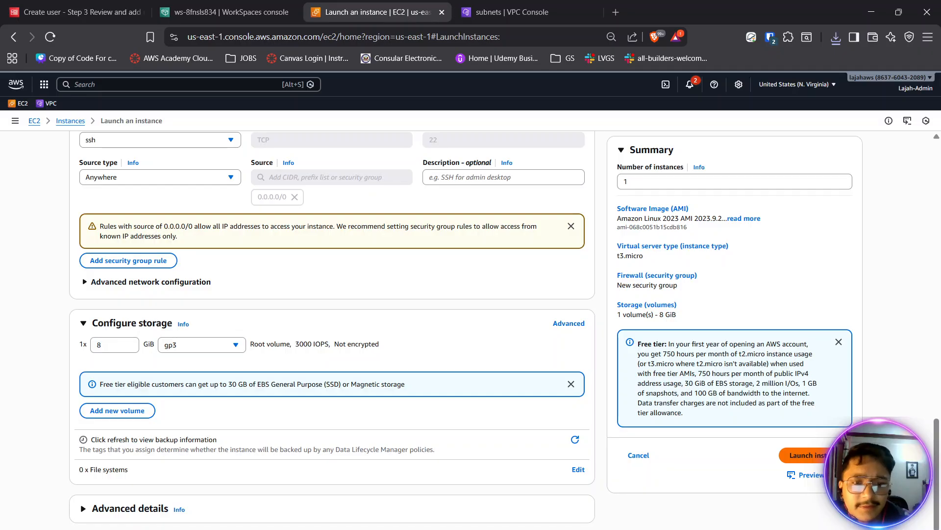
{"action": "left_click", "coordinate": [804, 455]}
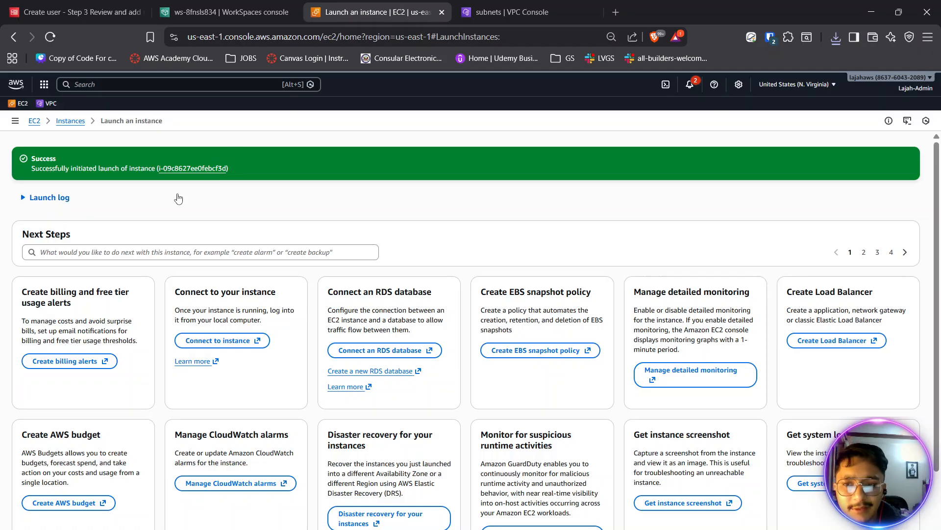
{"action": "left_click", "coordinate": [69, 121]}
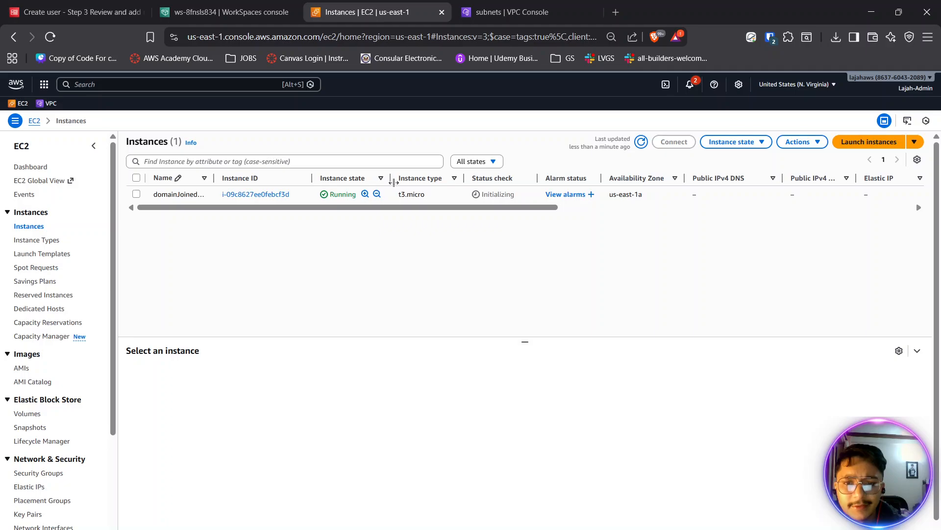
- Adjust the column widths of the instances list, widening the Name column to fit the full instance name
{"action": "left_click_drag", "start_coordinate": [391, 179], "coordinate": [410, 178]}
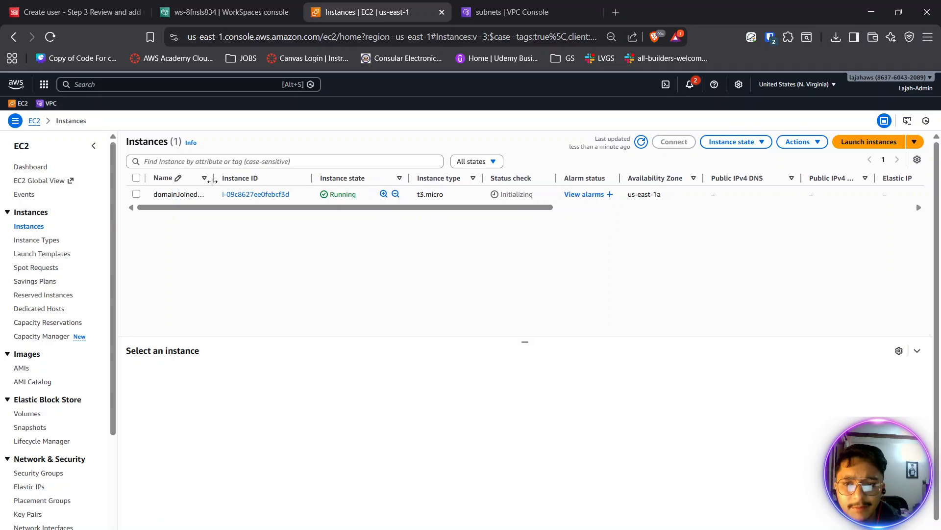
{"action": "left_click_drag", "start_coordinate": [214, 180], "coordinate": [240, 181]}
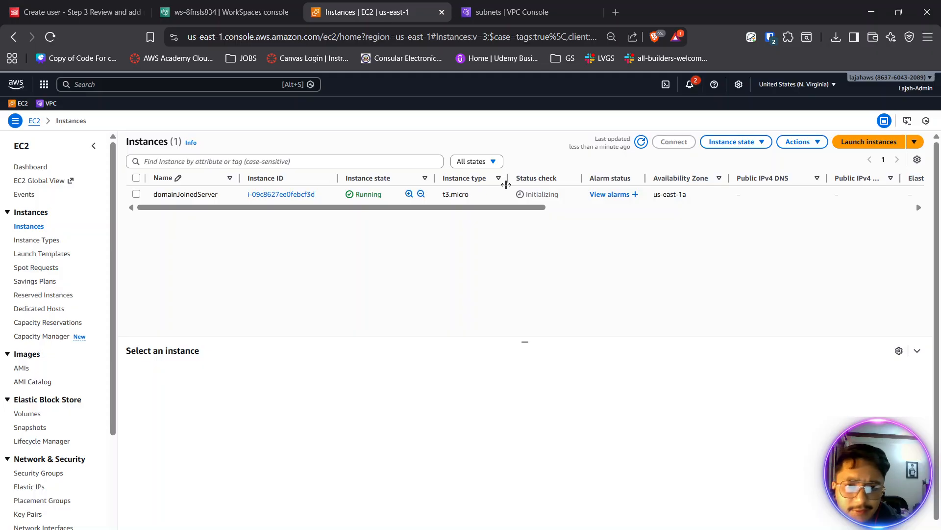
{"action": "left_click_drag", "start_coordinate": [508, 180], "coordinate": [514, 181]}
{"action": "left_click_drag", "start_coordinate": [590, 177], "coordinate": [579, 177]}
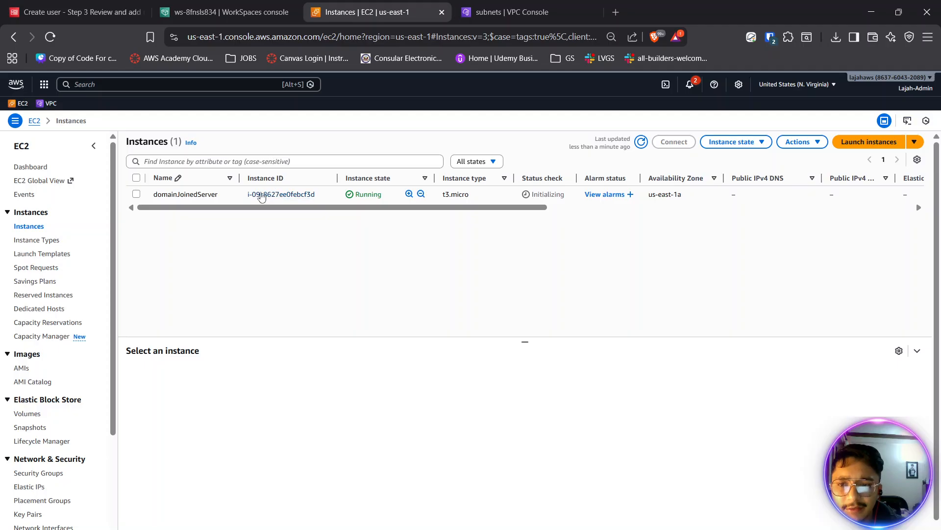
- Terminate the domainJoinedServer instance
{"action": "left_click", "coordinate": [137, 195]}
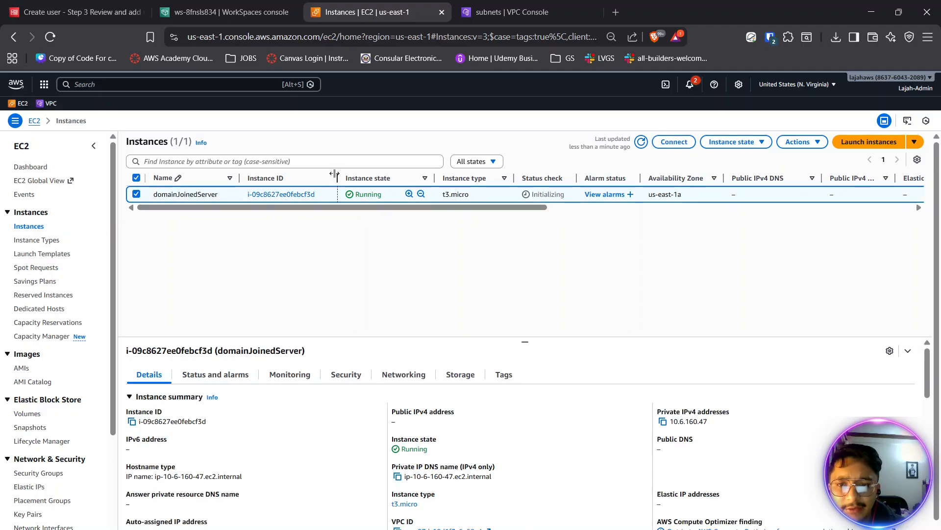
{"action": "left_click_drag", "start_coordinate": [337, 177], "coordinate": [333, 177]}
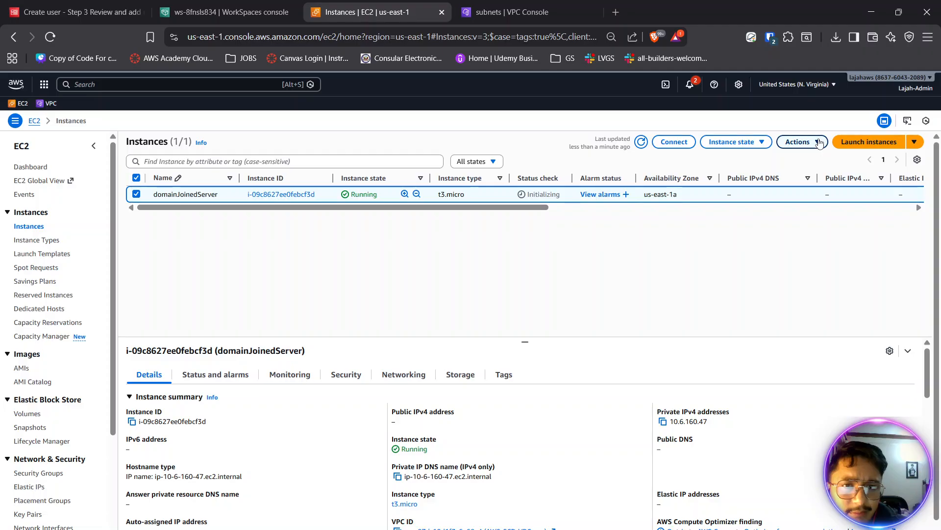
{"action": "left_click", "coordinate": [798, 142]}
{"action": "left_click", "coordinate": [742, 143]}
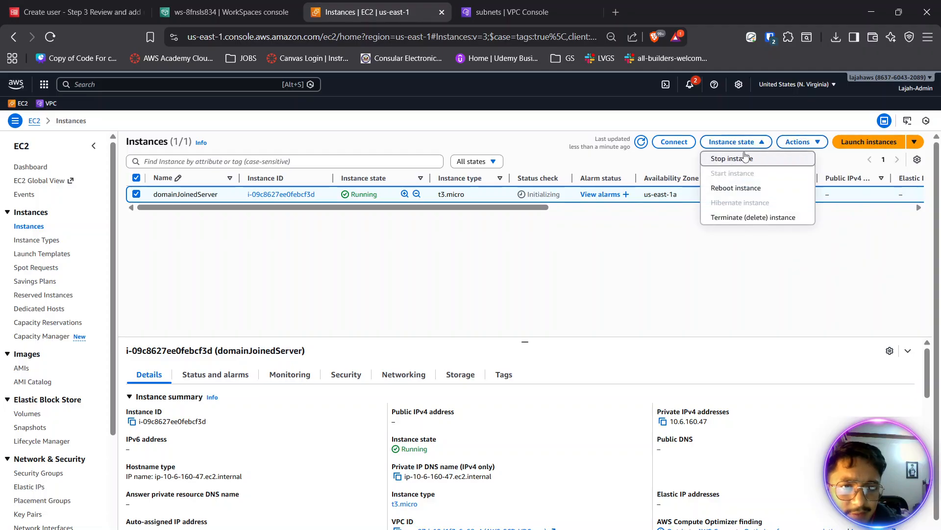
{"action": "left_click", "coordinate": [738, 217]}
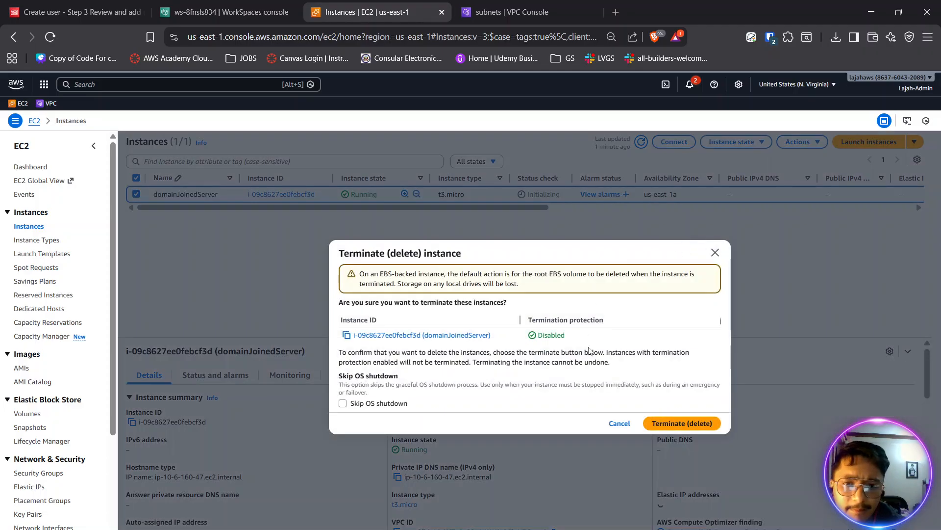
{"action": "left_click", "coordinate": [662, 425]}
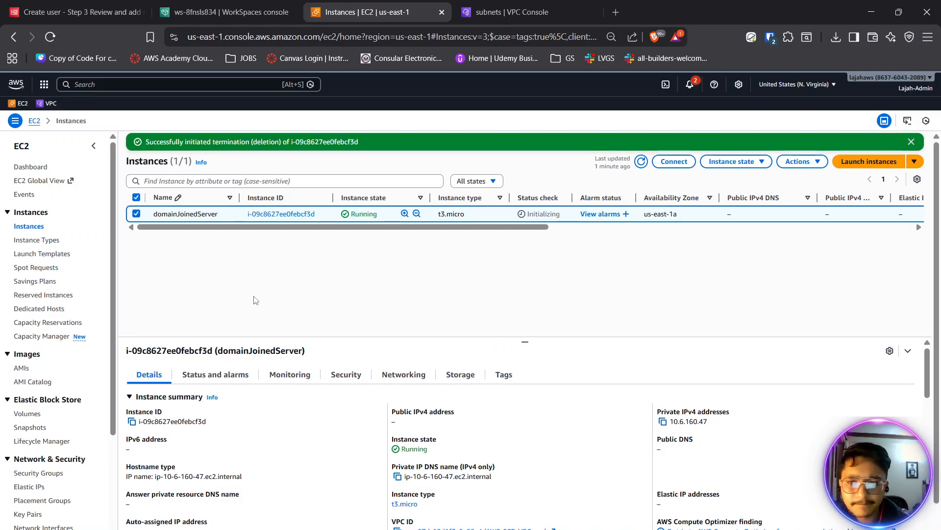
- Start launching another instance and name it DomainJoinTestServe
{"action": "left_click", "coordinate": [862, 163]}
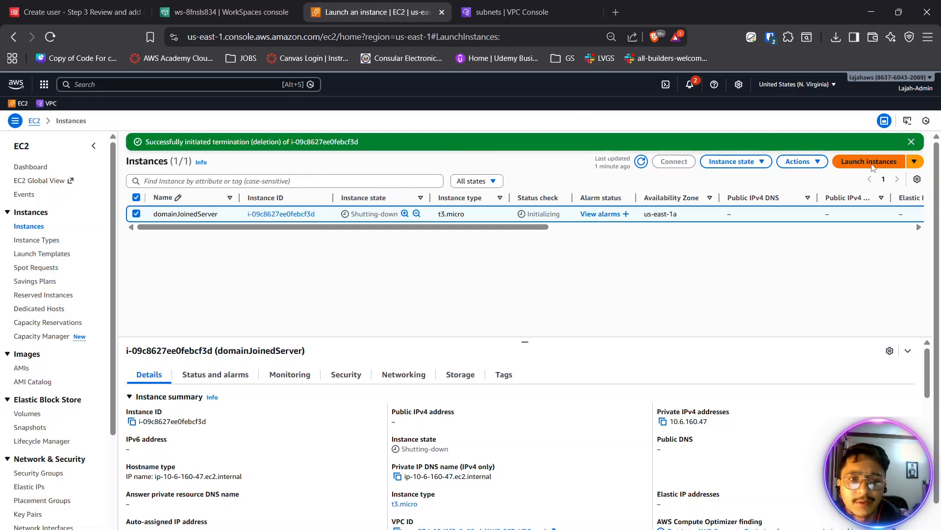
{"action": "left_click", "coordinate": [172, 216]}
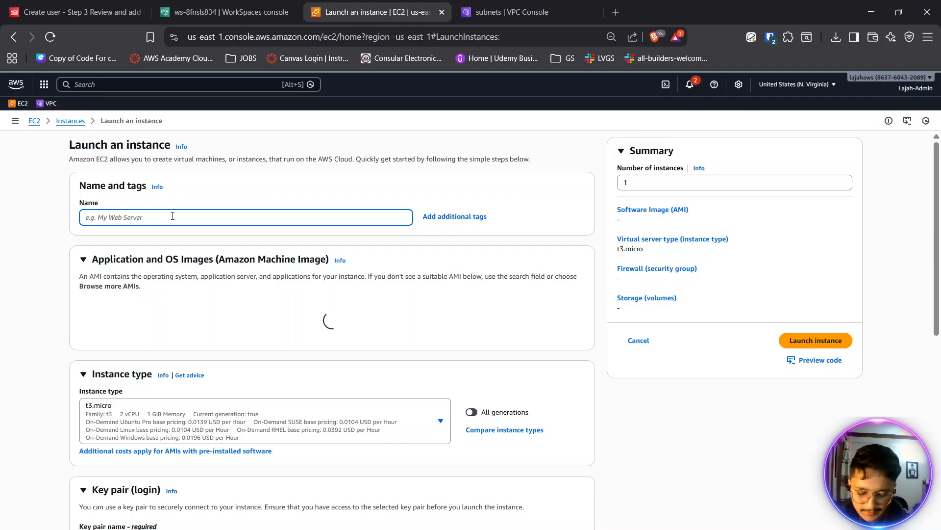
{"action": "type", "text": "D"}
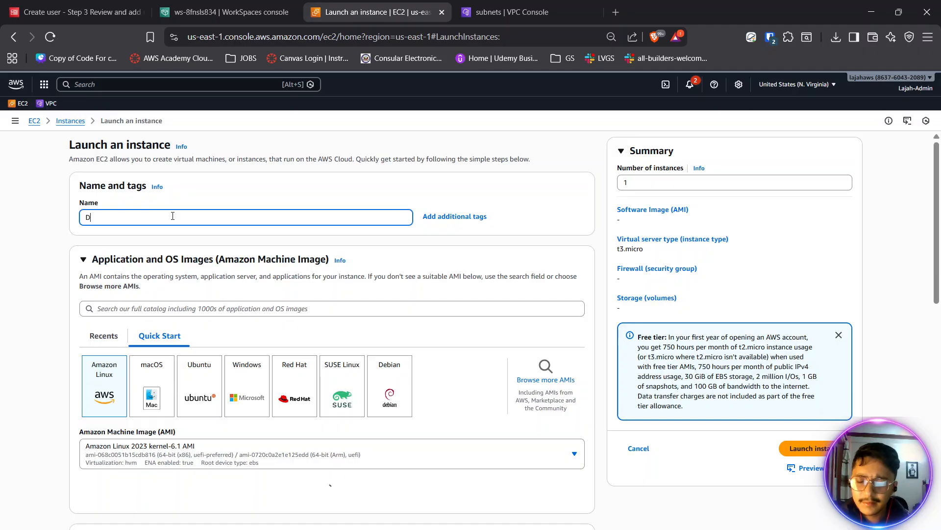
{"action": "type", "text": "omainJoin"}
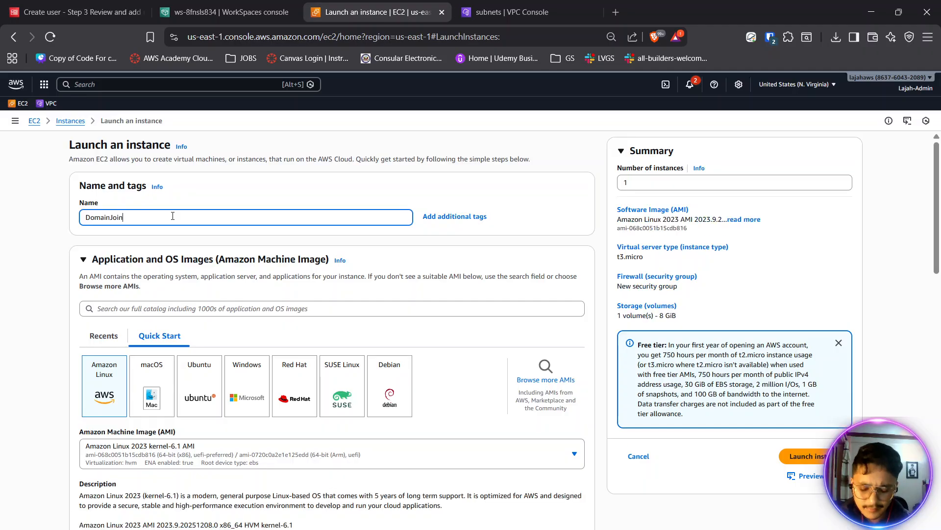
{"action": "type", "text": "TestServer"}
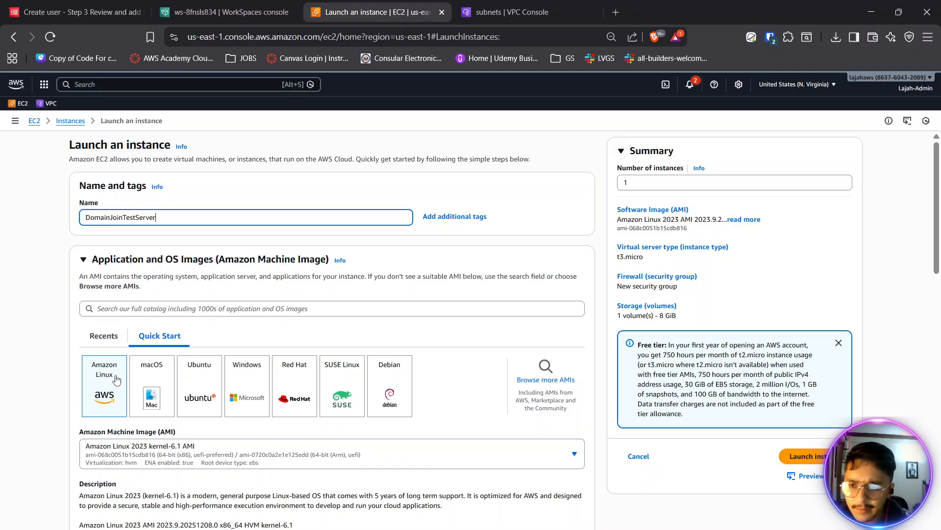
- Assign the existing scd-keypair key pair to the new instance, keeping the Amazon Linux 2023 image and t3.micro type
{"action": "scroll", "coordinate": [142, 334], "scroll_direction": "down", "scroll_amount": 6}
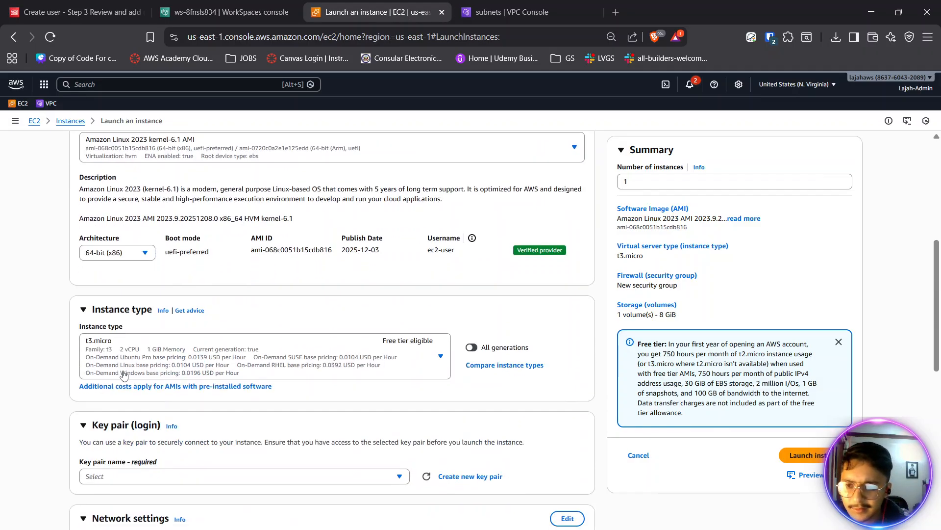
{"action": "scroll", "coordinate": [142, 334], "scroll_direction": "down", "scroll_amount": 4}
{"action": "left_click", "coordinate": [158, 292]}
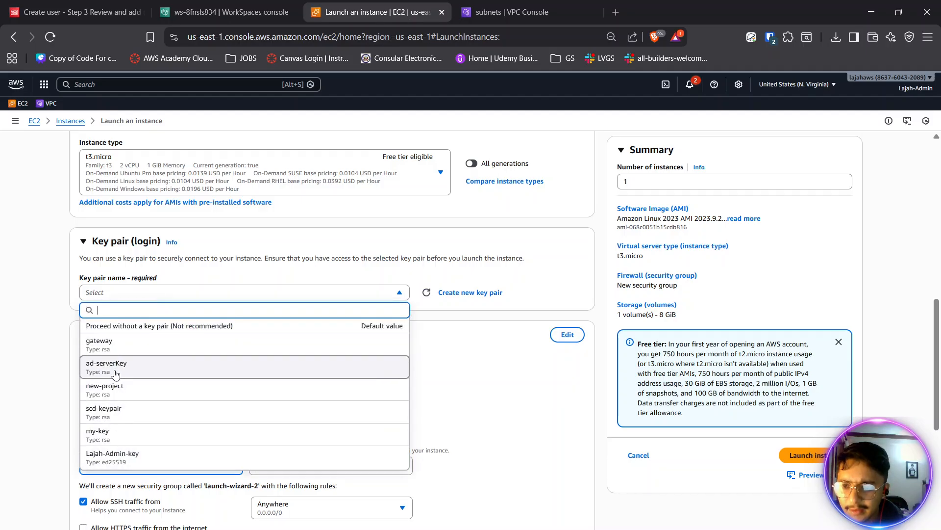
{"action": "left_click", "coordinate": [130, 412]}
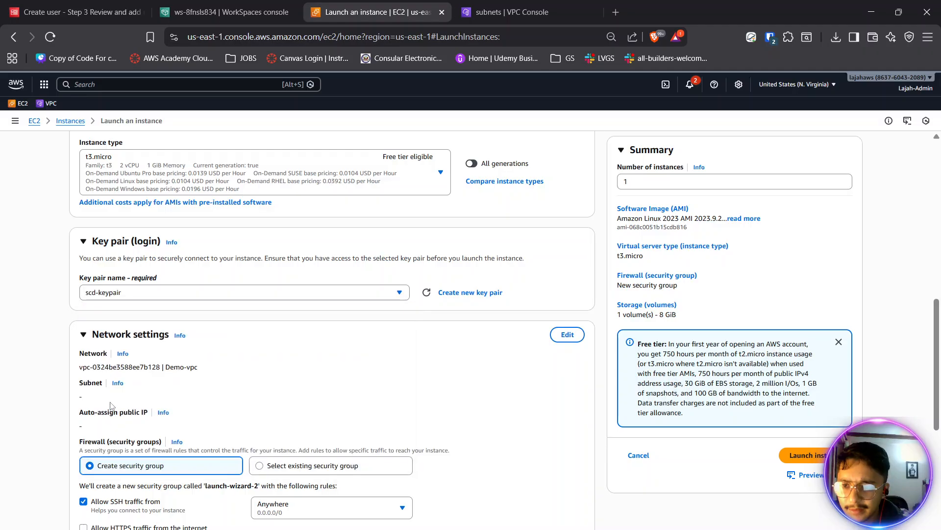
- Edit the instance's network settings and set its VPC to AWS-SCD-VPC-vpc
{"action": "scroll", "coordinate": [332, 275], "scroll_direction": "down", "scroll_amount": 2}
{"action": "left_click", "coordinate": [567, 211]}
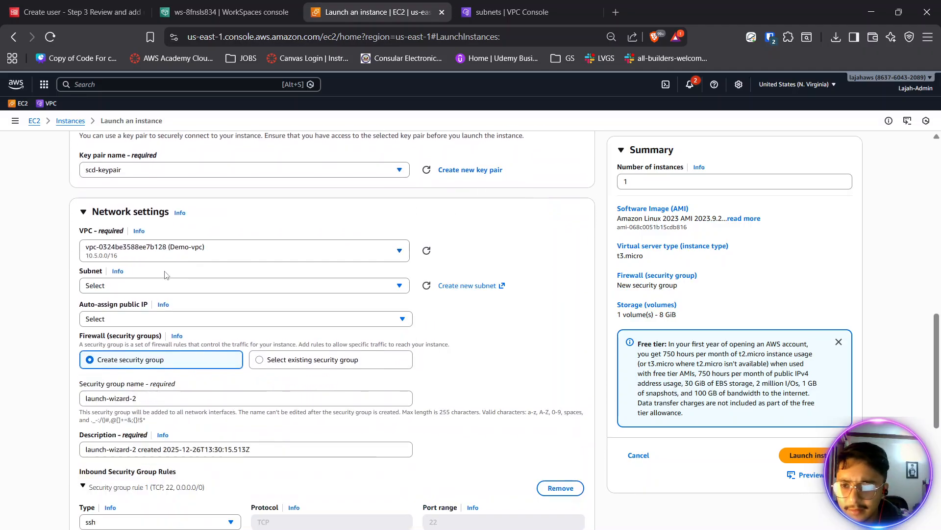
{"action": "left_click", "coordinate": [151, 285]}
{"action": "left_click", "coordinate": [172, 243]}
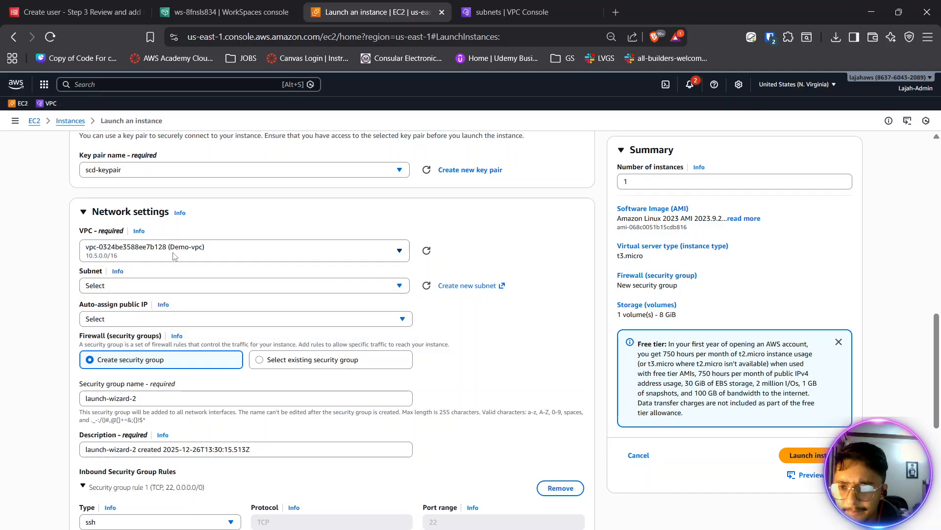
{"action": "left_click", "coordinate": [178, 316]}
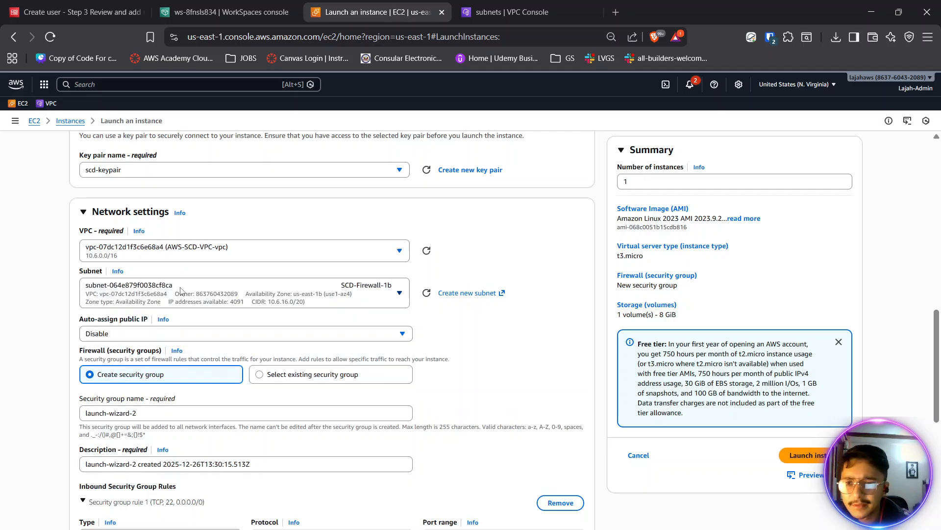
- Place the instance in the SCD-Public-1a subnet and enable auto-assignment of a public IP
{"action": "left_click", "coordinate": [183, 287]}
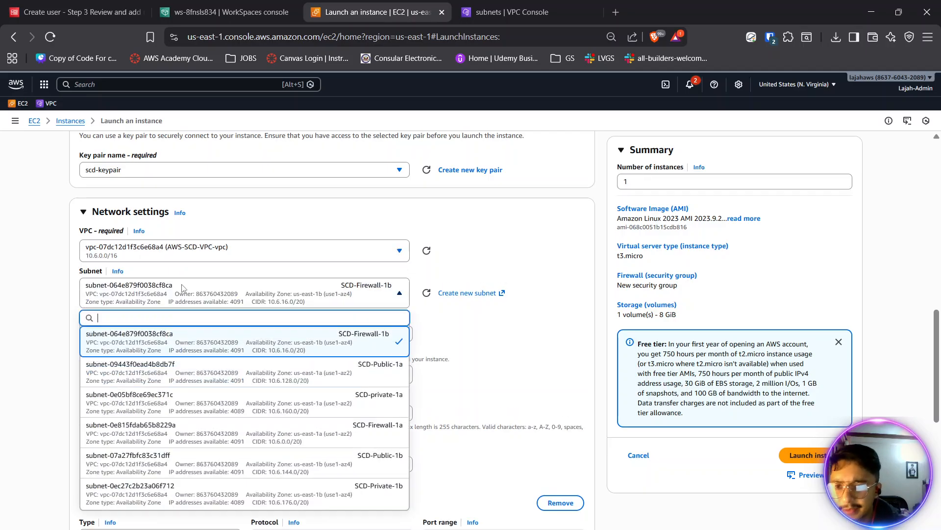
{"action": "left_click", "coordinate": [336, 366]}
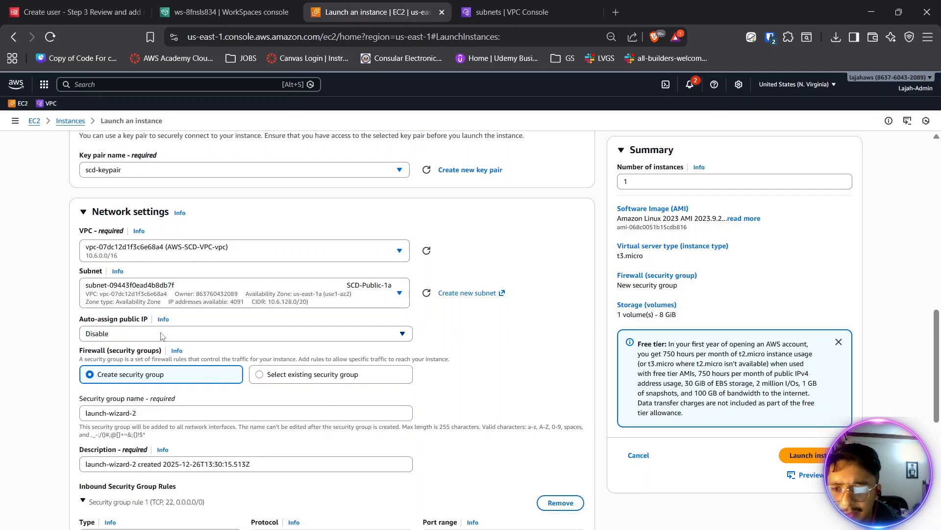
{"action": "left_click", "coordinate": [162, 335]}
{"action": "left_click", "coordinate": [96, 351]}
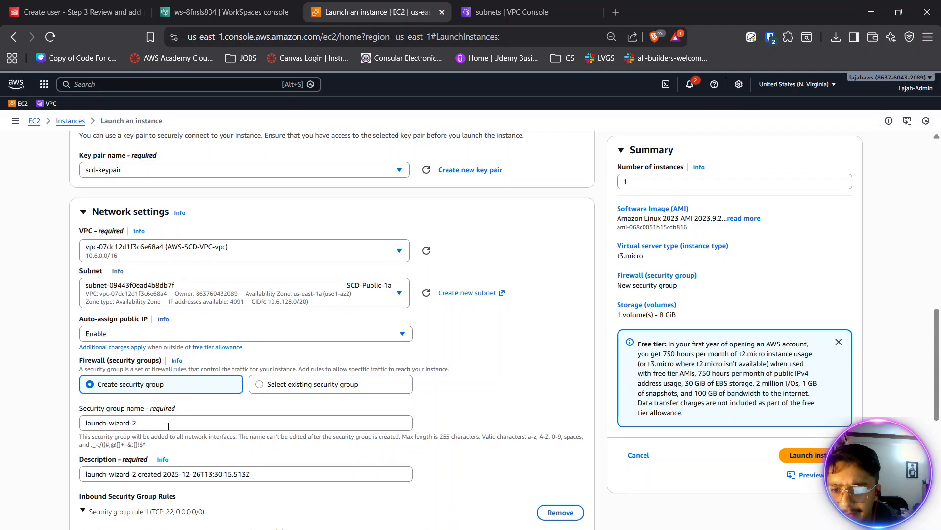
{"action": "left_click", "coordinate": [271, 391]}
{"action": "left_click", "coordinate": [149, 423]}
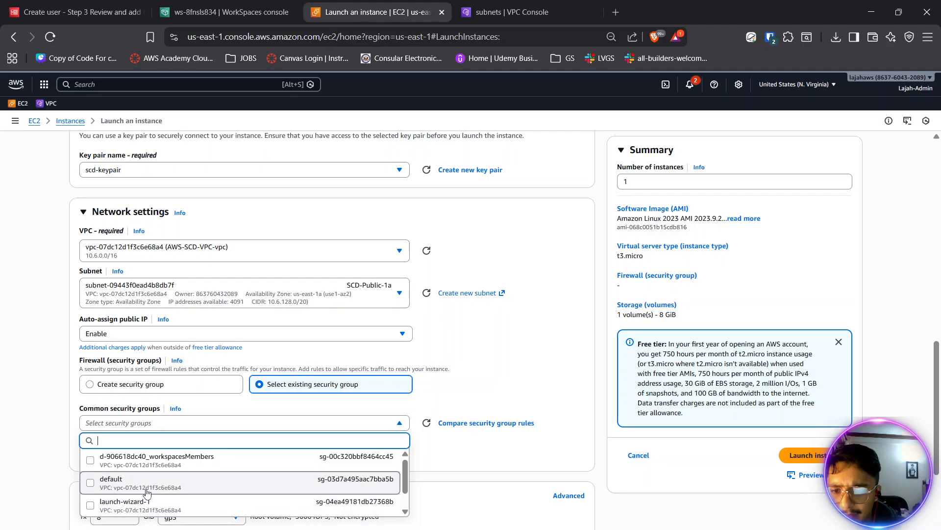
{"action": "left_click", "coordinate": [122, 389]}
- Launch the instance with the new launch-wizard-2 security group, keeping its SSH rule open to anywhere and the 8 GiB gp3 volume
{"action": "scroll", "coordinate": [192, 391], "scroll_direction": "down", "scroll_amount": 3}
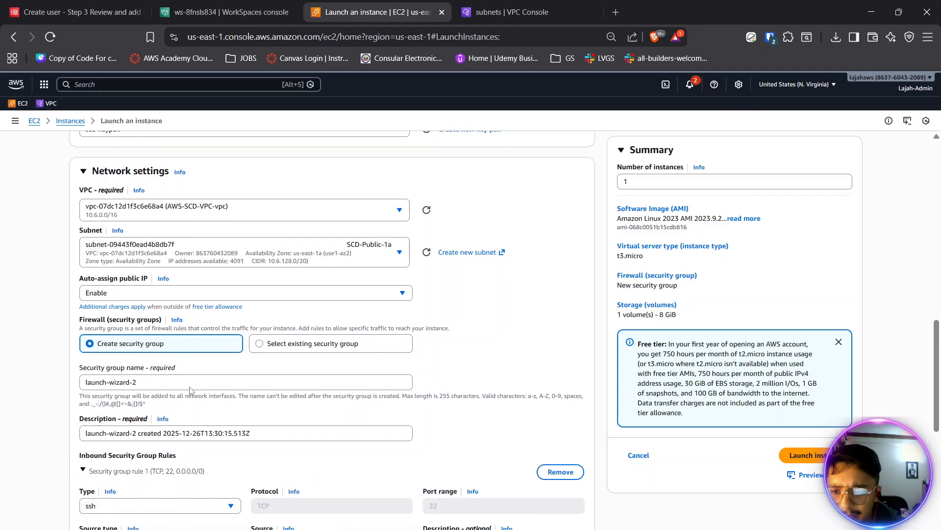
{"action": "scroll", "coordinate": [191, 391], "scroll_direction": "down", "scroll_amount": 1}
{"action": "scroll", "coordinate": [192, 389], "scroll_direction": "down", "scroll_amount": 4}
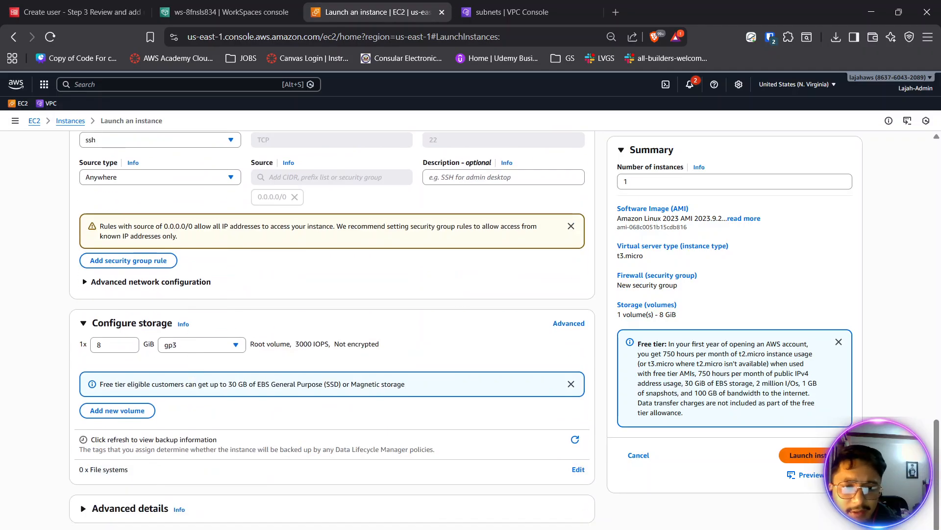
{"action": "left_click", "coordinate": [804, 455]}
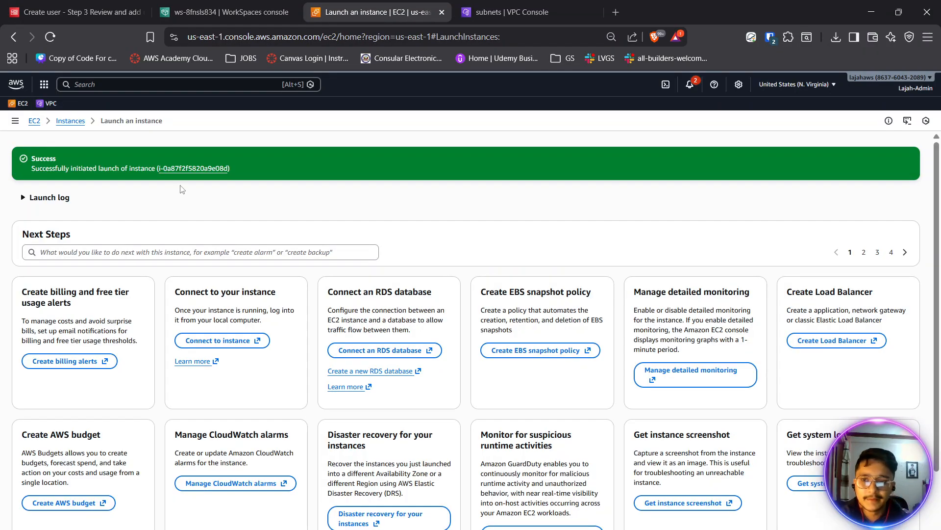
- Open the details of the newly launched instance and refresh them to check its state
{"action": "left_click", "coordinate": [184, 168]}
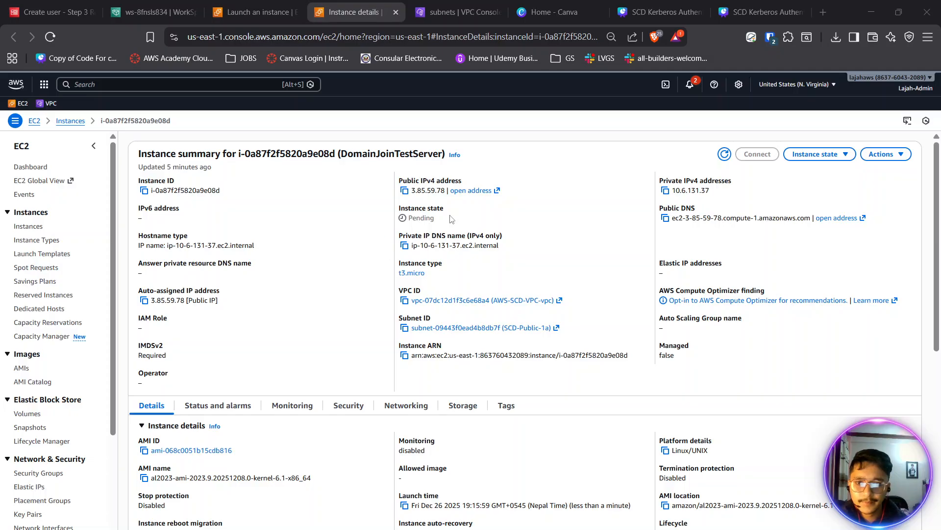
{"action": "left_click", "coordinate": [725, 155]}
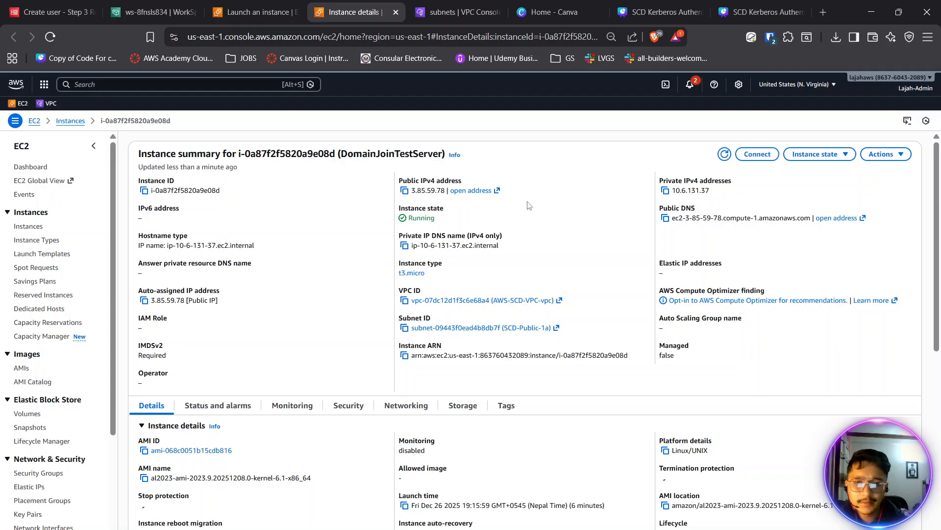
{"action": "left_click_drag", "start_coordinate": [436, 219], "coordinate": [410, 216]}
{"action": "left_click", "coordinate": [537, 198]}
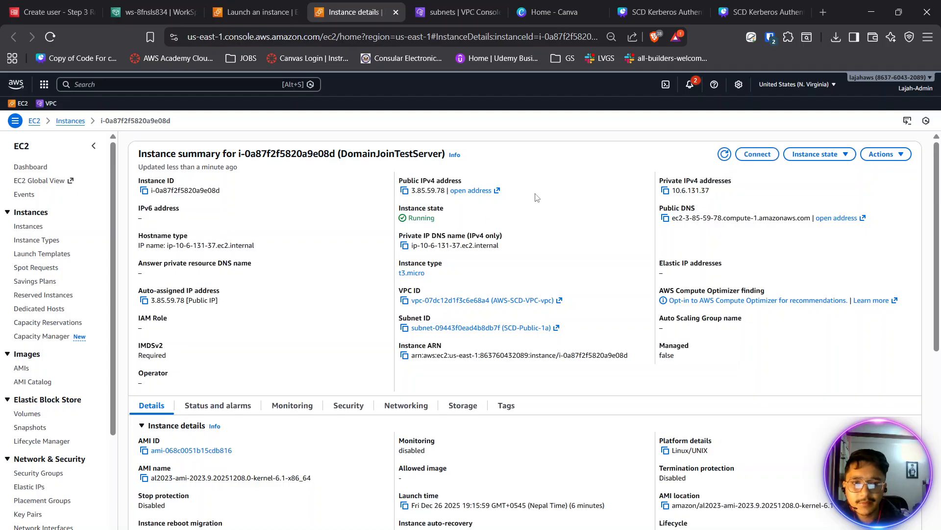
- Copy the instance's public IPv4 address and switch to Windows PowerShell to find scd-keypair.pem in the Documents listing
{"action": "left_click", "coordinate": [405, 190]}
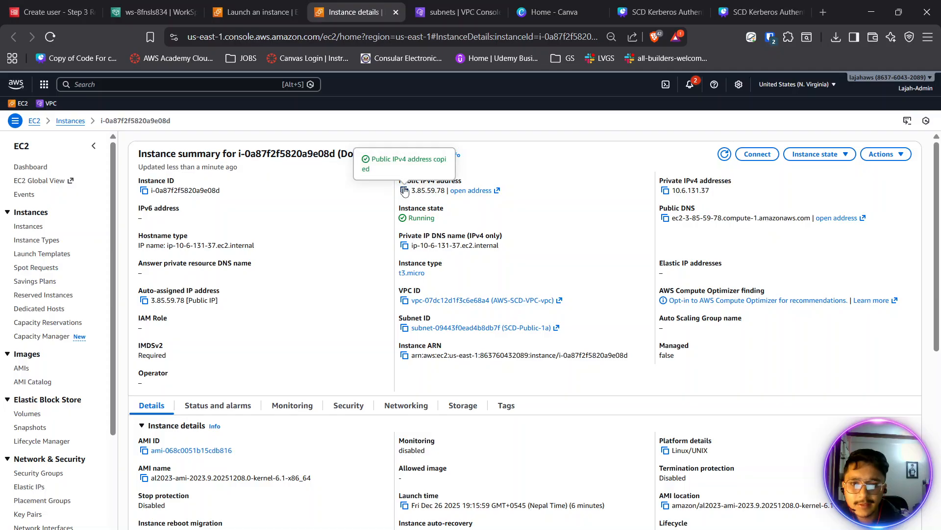
{"action": "key", "text": "alt+Tab"}
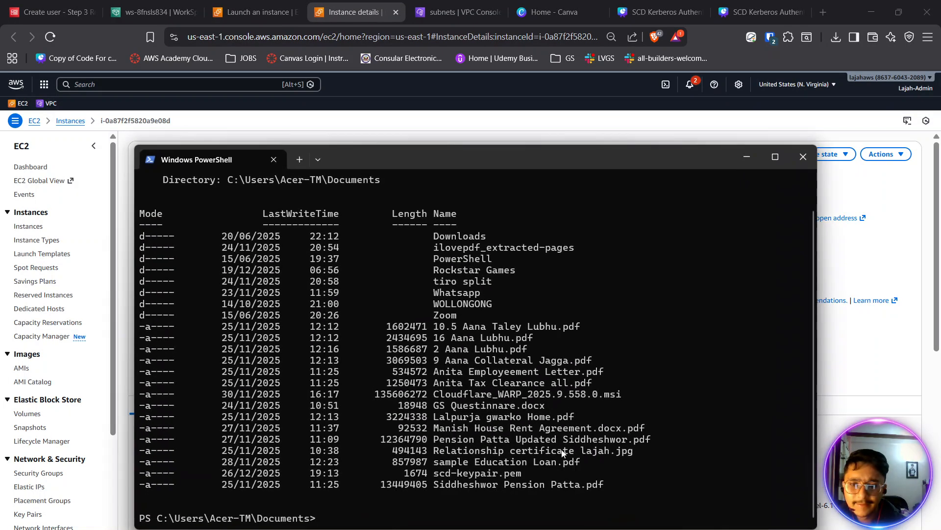
{"action": "scroll", "coordinate": [325, 523], "scroll_direction": "up", "scroll_amount": 2}
{"action": "scroll", "coordinate": [325, 523], "scroll_direction": "down", "scroll_amount": 2}
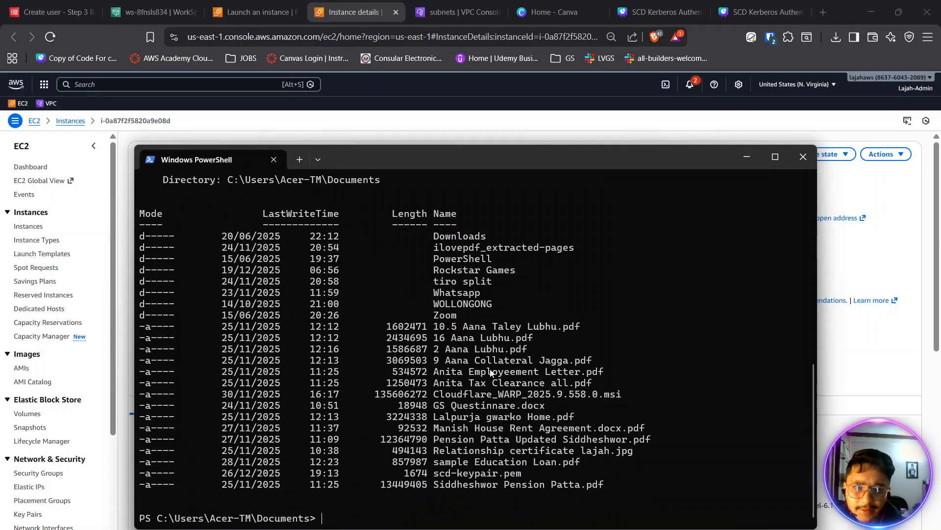
{"action": "scroll", "coordinate": [501, 405], "scroll_direction": "up", "scroll_amount": 4}
{"action": "scroll", "coordinate": [502, 406], "scroll_direction": "down", "scroll_amount": 5}
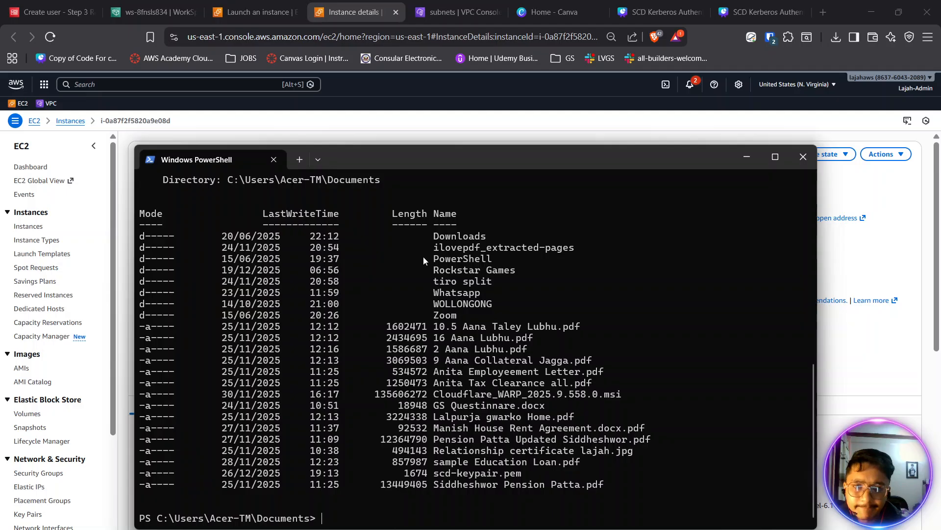
{"action": "scroll", "coordinate": [538, 496], "scroll_direction": "up", "scroll_amount": 2}
{"action": "scroll", "coordinate": [539, 499], "scroll_direction": "down", "scroll_amount": 1}
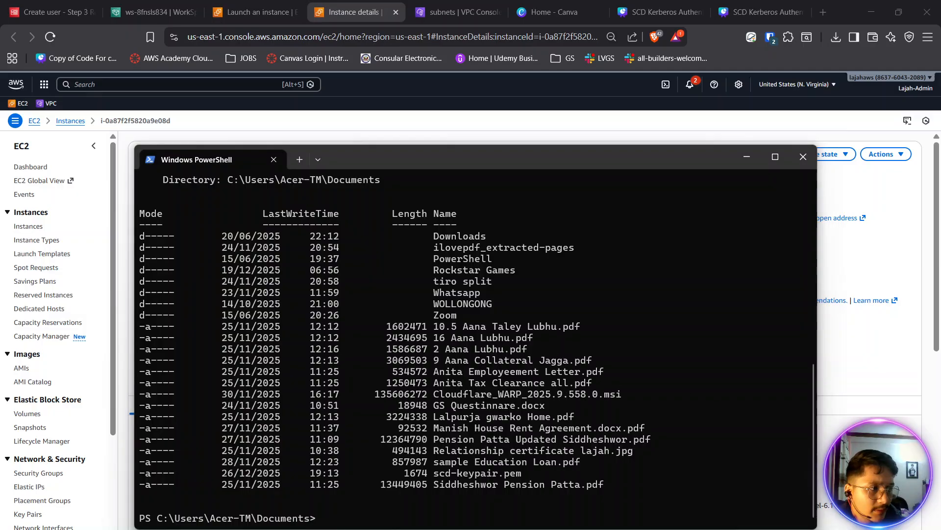
{"action": "left_click_drag", "start_coordinate": [545, 473], "coordinate": [435, 479]}
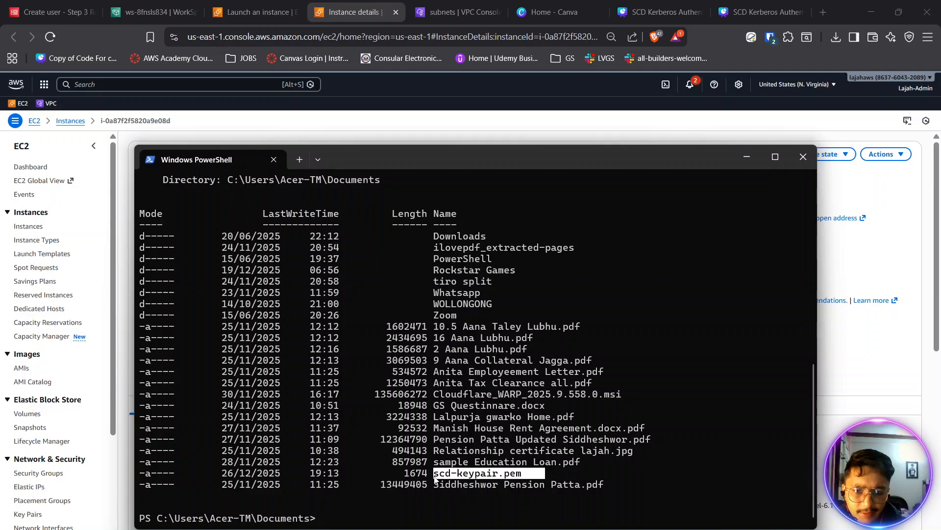
{"action": "left_click", "coordinate": [427, 509]}
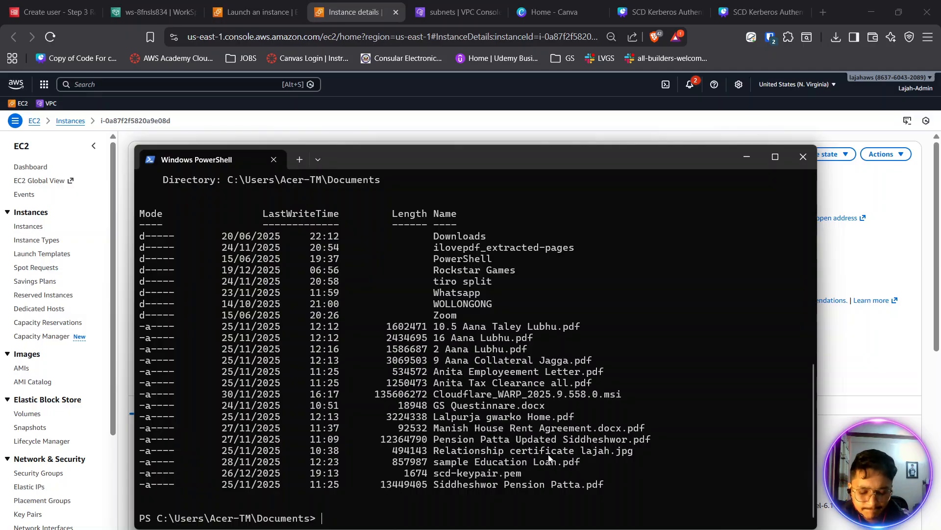
- Clear the terminal and begin an ssh command that uses .\scd-keypair.pem as the identity file
{"action": "type", "text": "cls"}
{"action": "key", "text": "Return"}
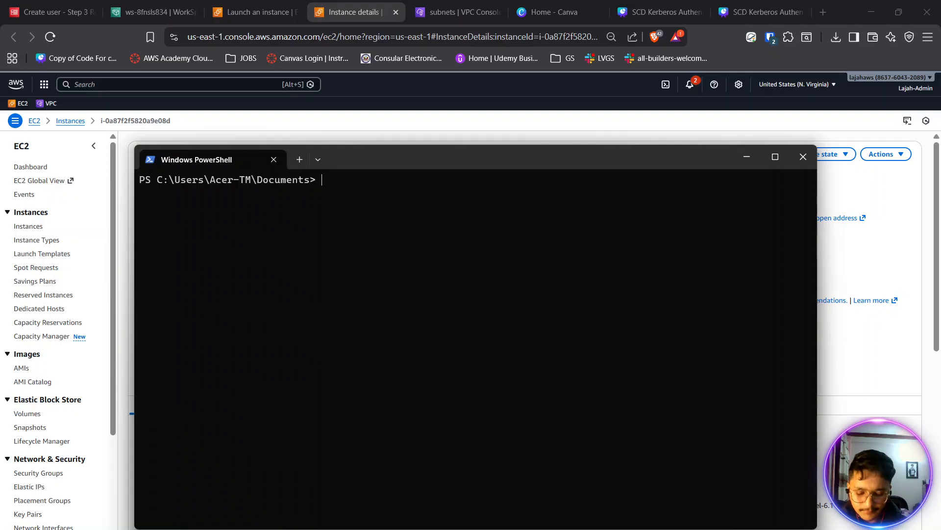
{"action": "type", "text": "ssh -i"}
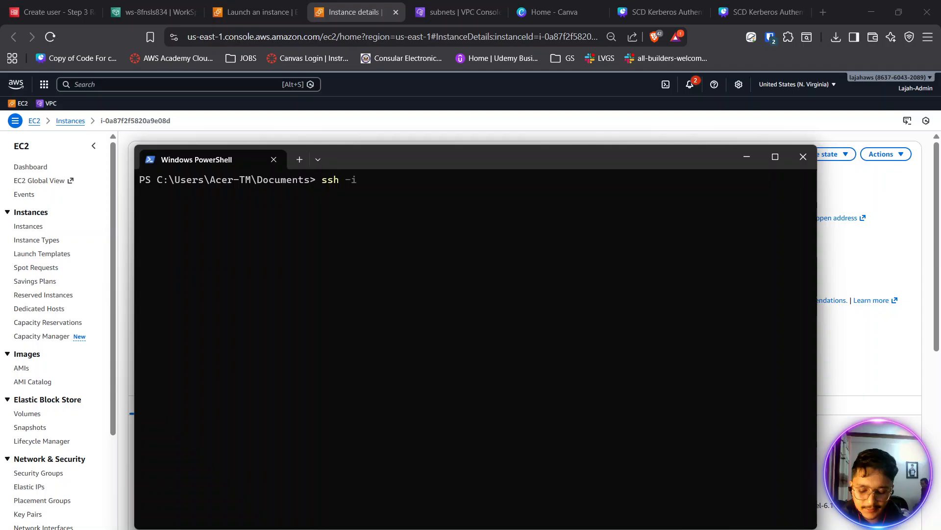
{"action": "key", "text": "ctrl+v"}
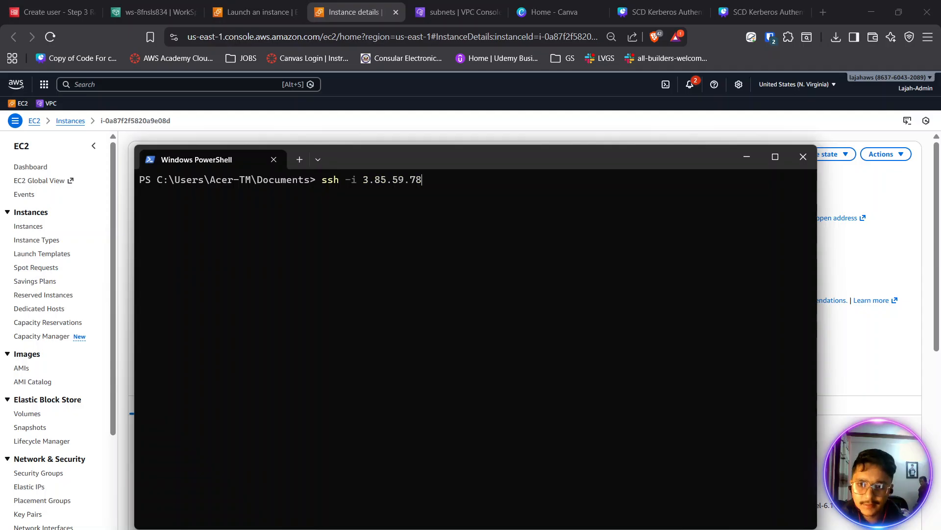
{"action": "key", "text": "BackSpace"}
{"action": "key", "text": "BackSpace"}
{"action": "key", "text": "BackSpace"}
{"action": "key", "text": "BackSpace"}
{"action": "key", "text": "BackSpace"}
{"action": "key", "text": "BackSpace"}
{"action": "key", "text": "BackSpace"}
{"action": "key", "text": "BackSpace"}
{"action": "key", "text": "BackSpace"}
{"action": "key", "text": "BackSpace"}
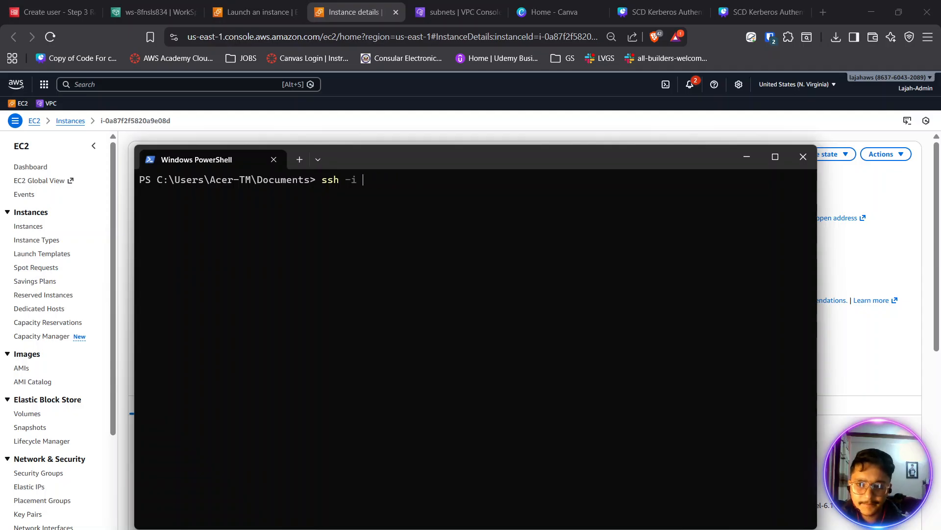
{"action": "type", "text": "scd"}
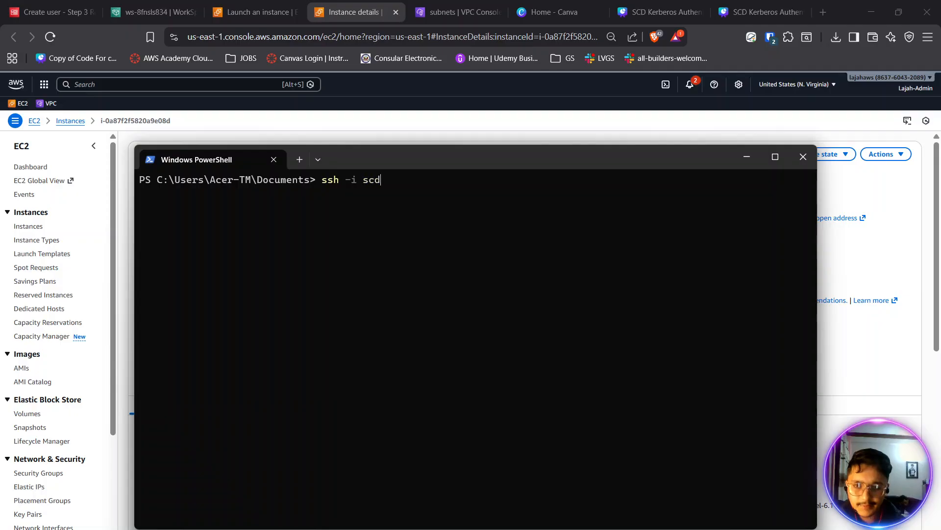
{"action": "key", "text": "Tab"}
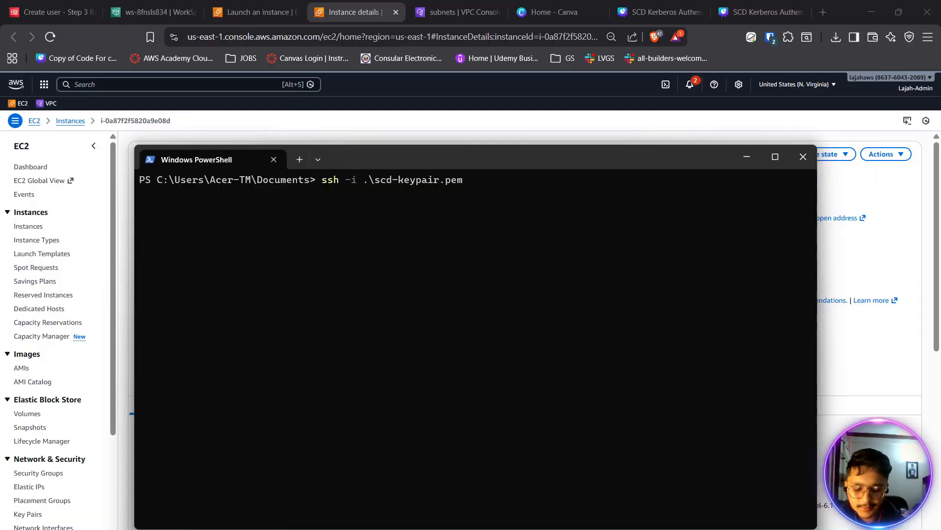
{"action": "type", "text": "ec2-us"}
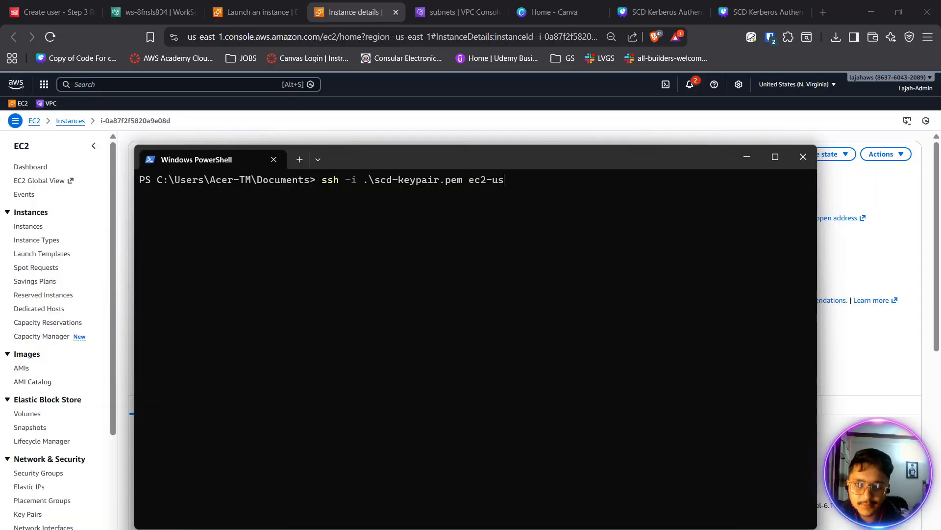
{"action": "type", "text": "er@"}
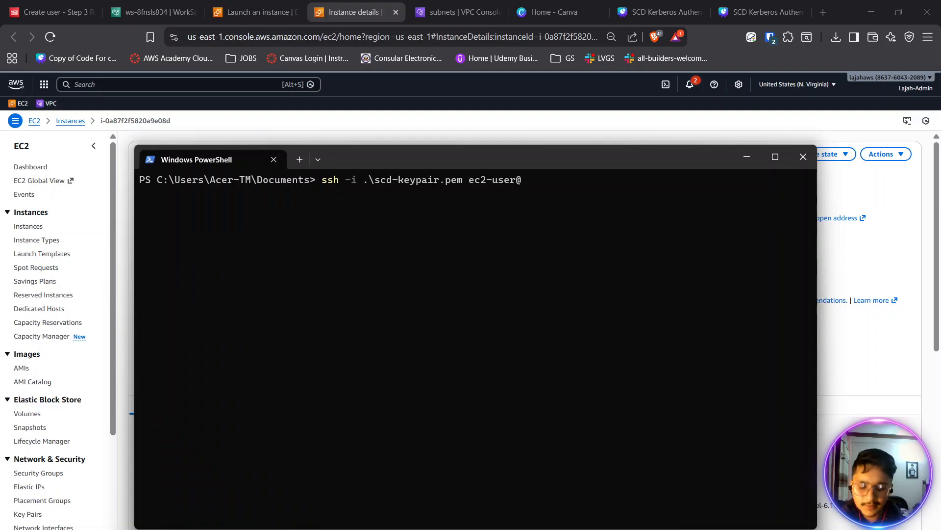
{"action": "type", "text": "3.85.59.78"}
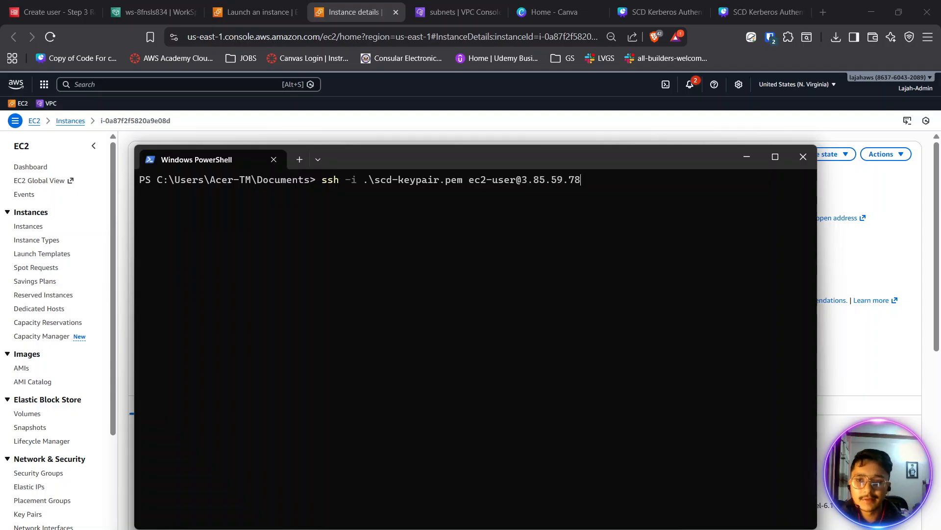
{"action": "key", "text": "Return"}
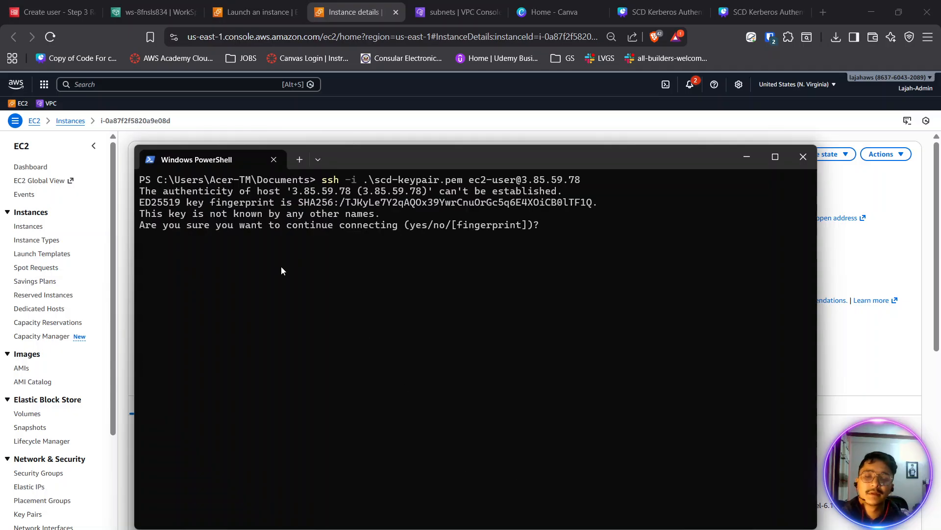
{"action": "type", "text": "yes"}
{"action": "key", "text": "Return"}
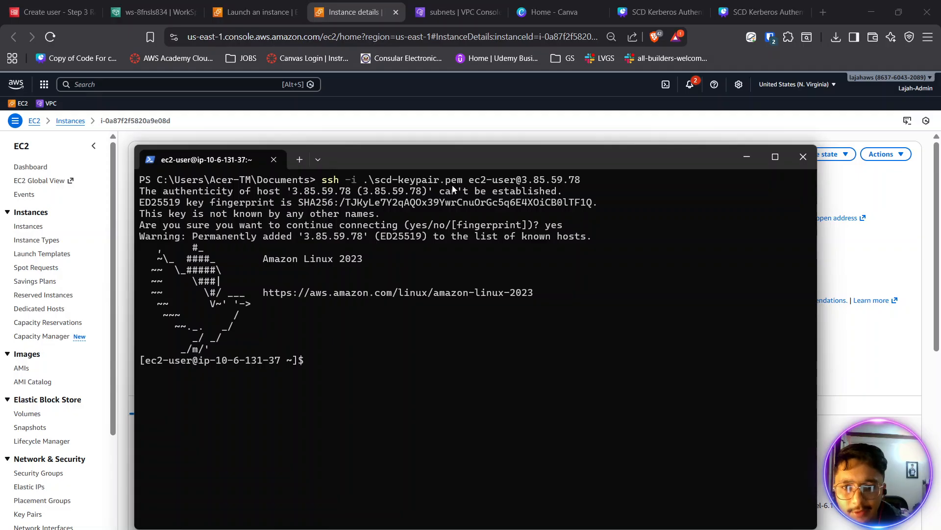
- Review the executed ssh command and its key file argument in the terminal
{"action": "left_click_drag", "start_coordinate": [463, 181], "coordinate": [363, 177]}
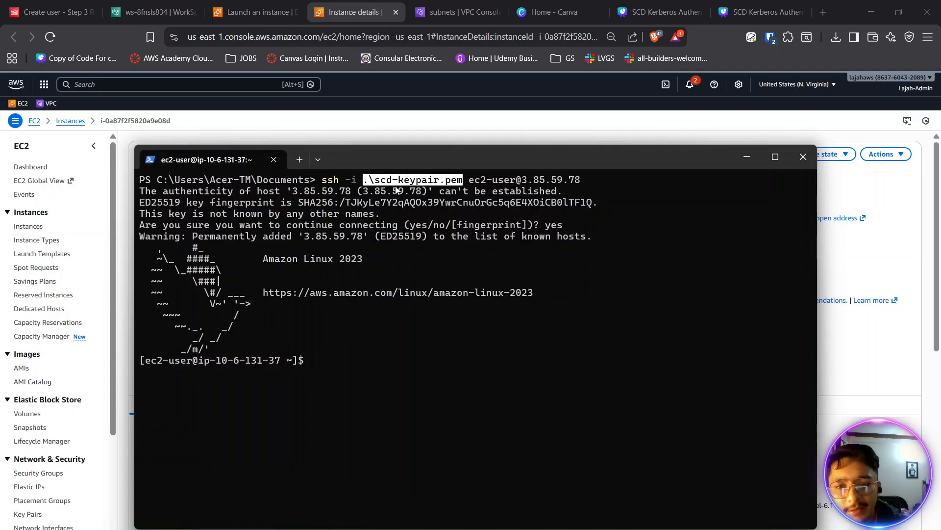
{"action": "left_click_drag", "start_coordinate": [317, 182], "coordinate": [580, 181]}
{"action": "left_click", "coordinate": [597, 178]}
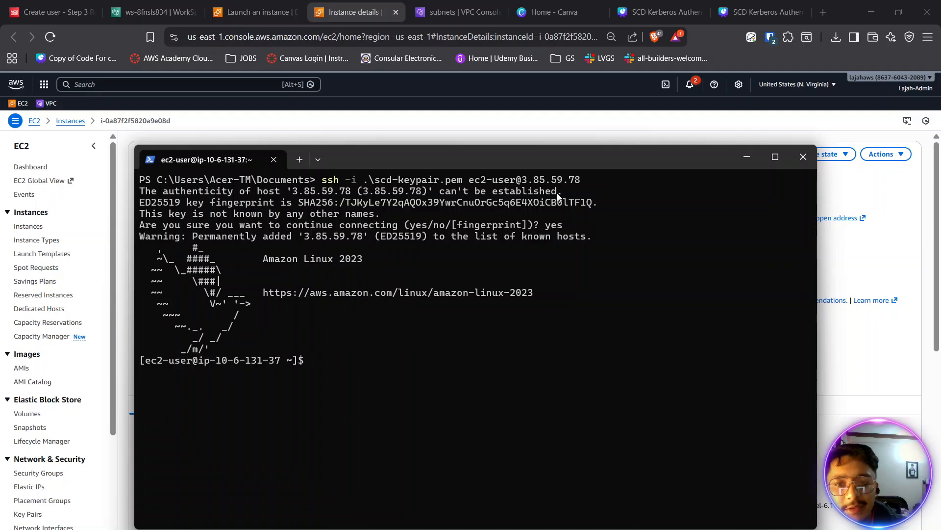
{"action": "left_click_drag", "start_coordinate": [376, 182], "coordinate": [452, 179]}
{"action": "left_click", "coordinate": [363, 334]}
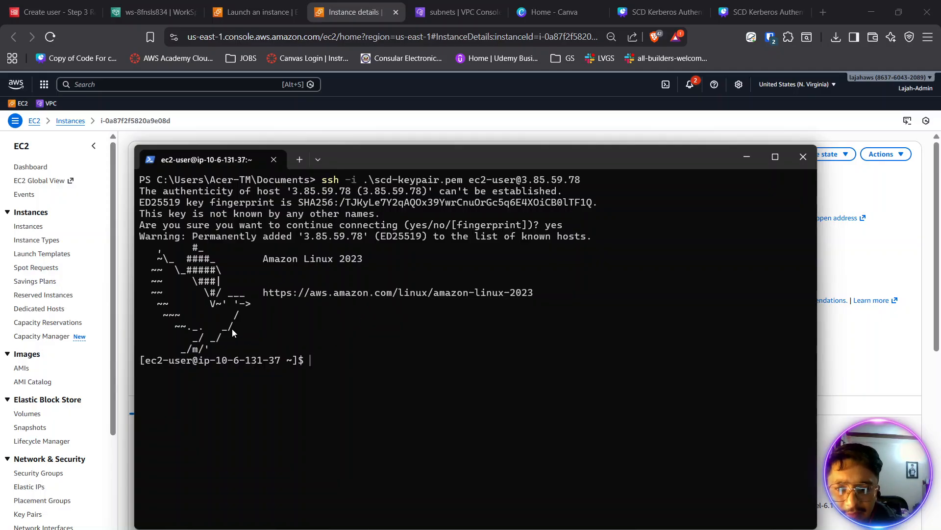
- Print the remote session's working directory with pwd and examine the instance's private IPv4 address in the EC2 console
{"action": "type", "text": "pwd"}
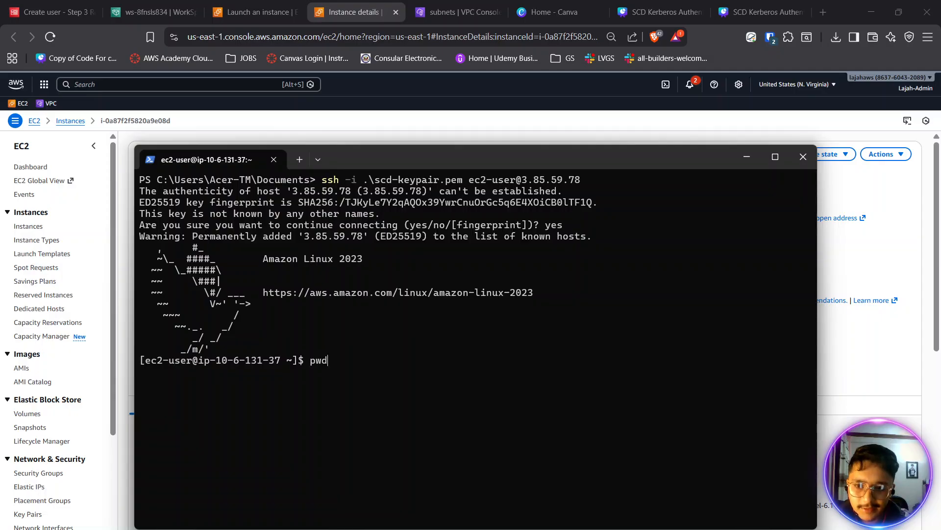
{"action": "key", "text": "Return"}
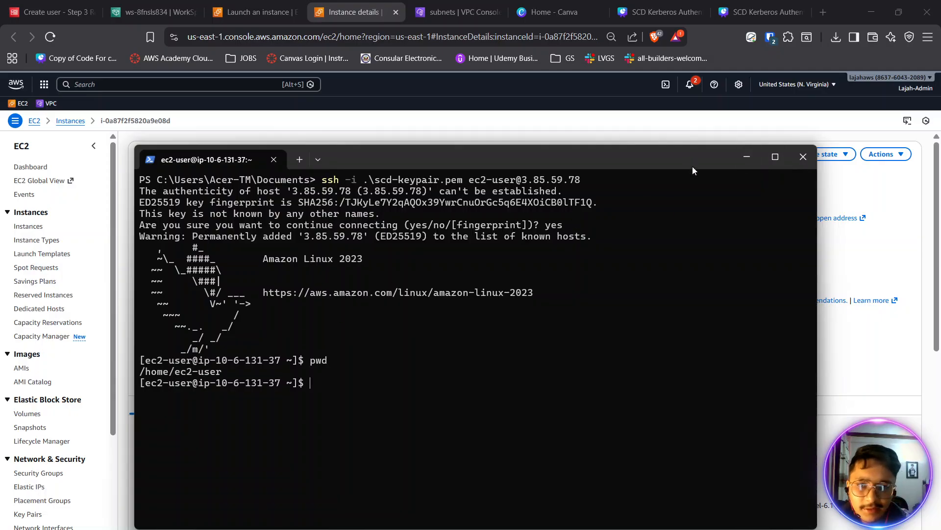
{"action": "left_click_drag", "start_coordinate": [670, 170], "coordinate": [694, 231]}
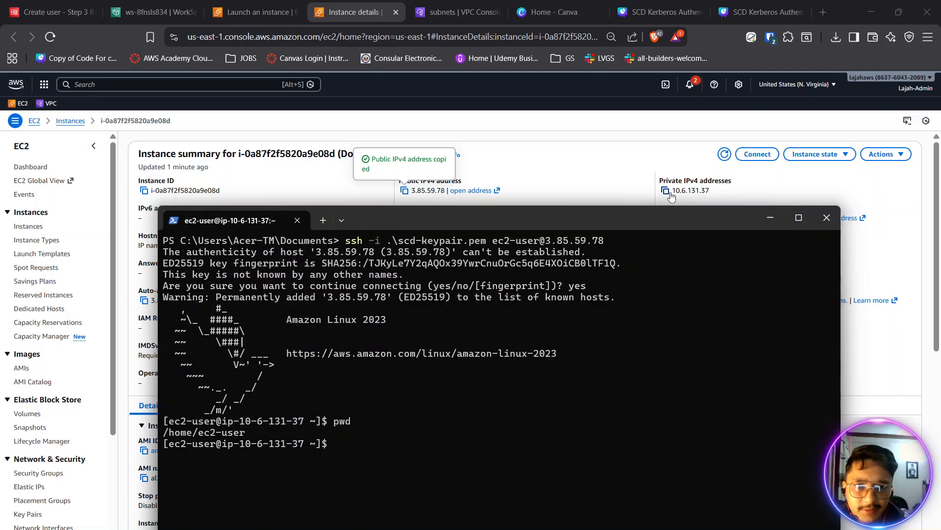
{"action": "left_click_drag", "start_coordinate": [707, 190], "coordinate": [678, 189]}
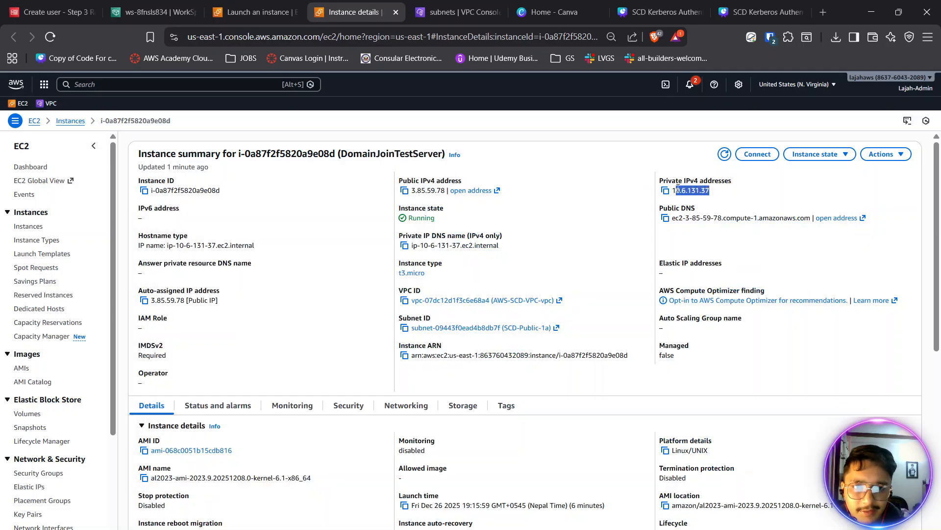
- Return to the SSH terminal, check the IP-based host name in its prompt, and maximize the window
{"action": "key", "text": "alt+Tab"}
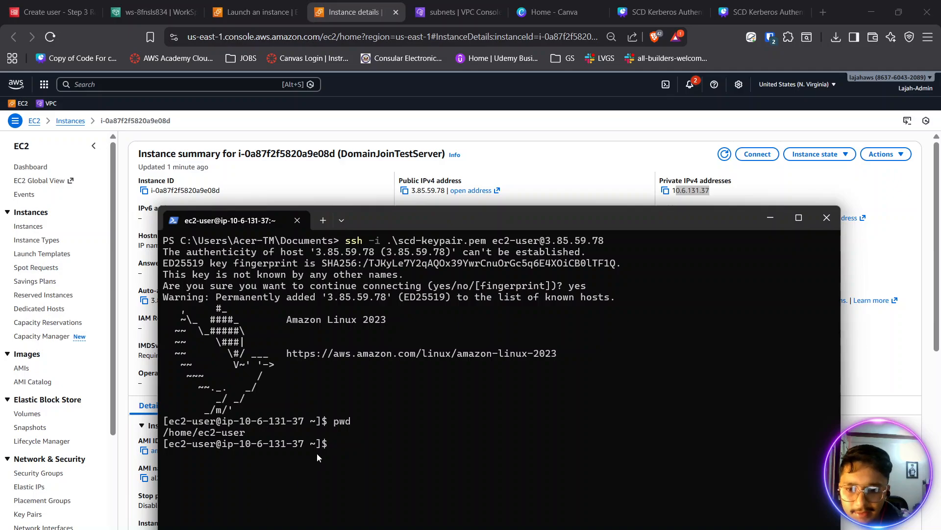
{"action": "left_click_drag", "start_coordinate": [310, 443], "coordinate": [237, 444]}
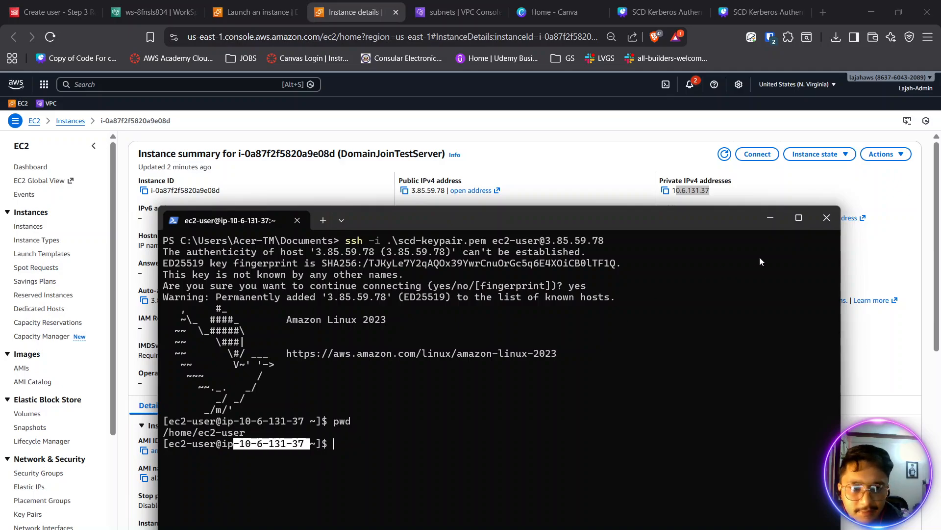
{"action": "left_click", "coordinate": [799, 218]}
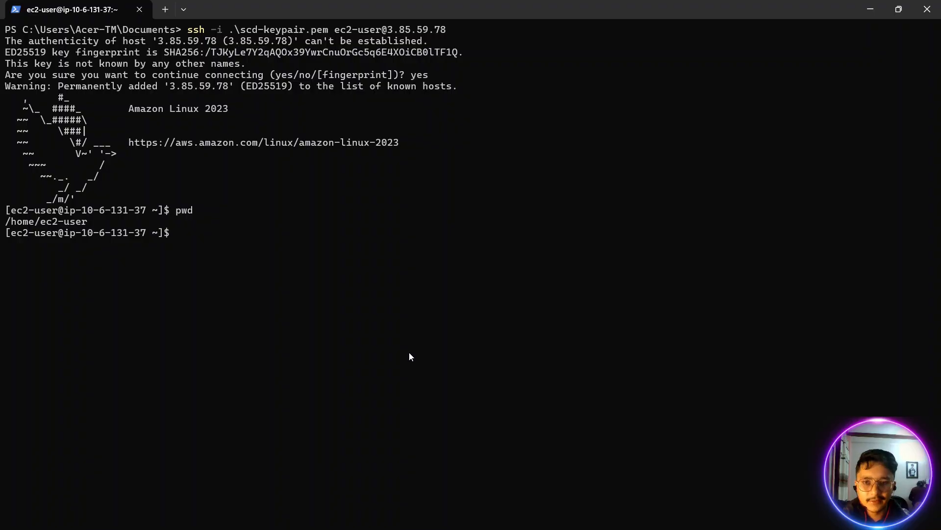
- Run realm list on the server to check its domain membership
{"action": "type", "text": "real"}
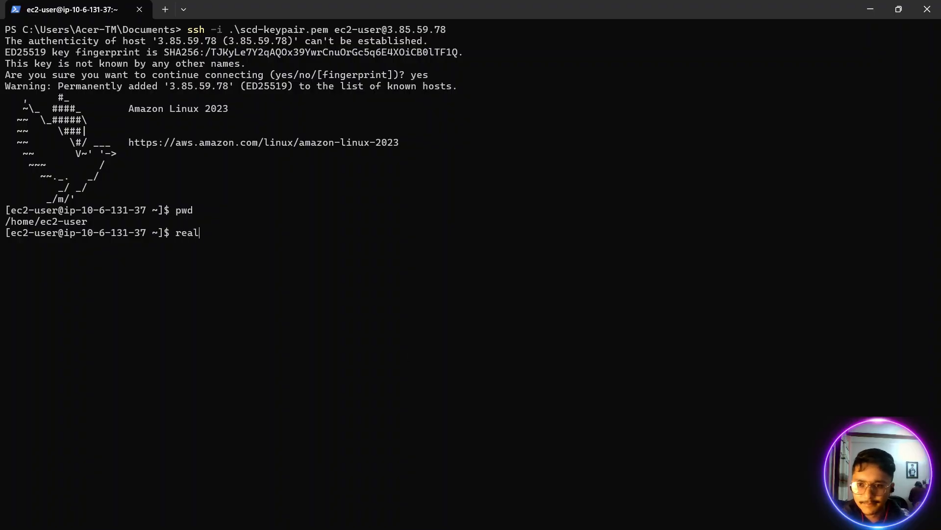
{"action": "type", "text": "m list"}
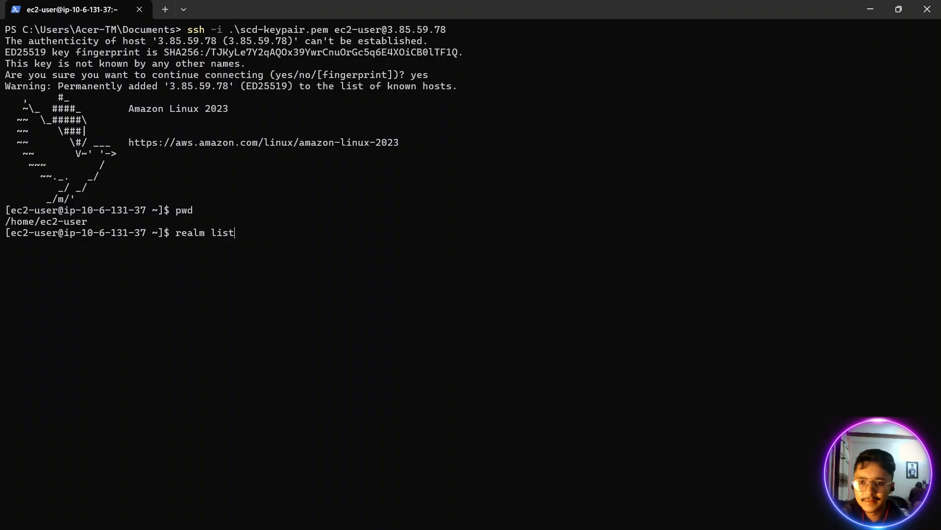
{"action": "type", "text": "s"}
{"action": "key", "text": "BackSpace"}
{"action": "key", "text": "Return"}
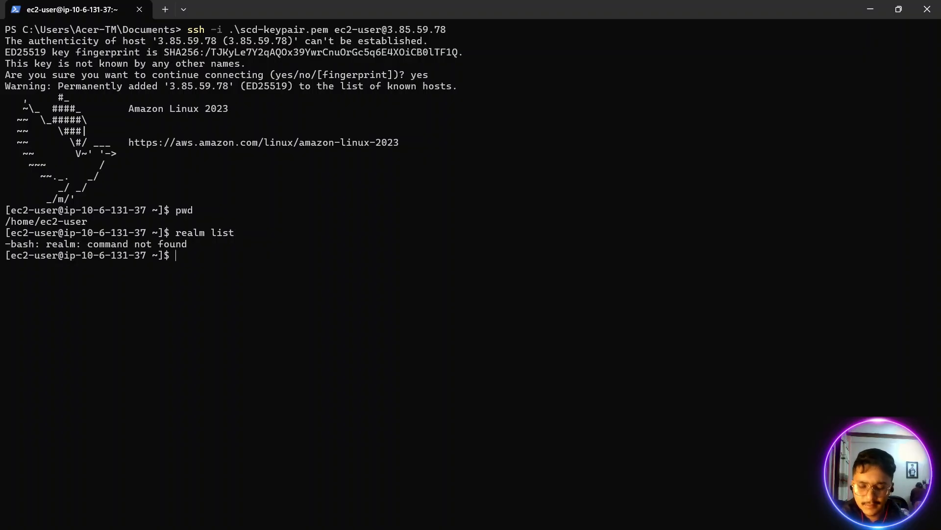
{"action": "key", "text": "Up"}
{"action": "type", "text": "s"}
{"action": "key", "text": "Return"}
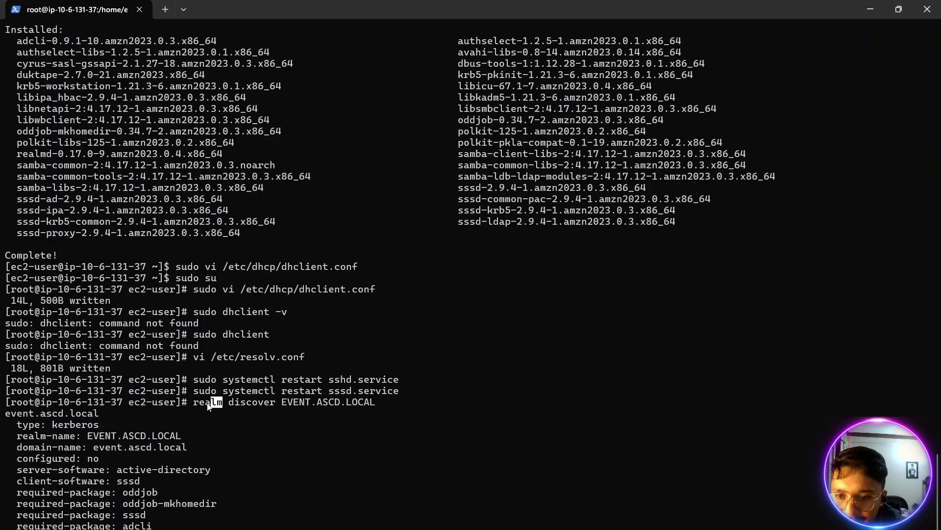
- Examine the realm discover EVENT.ASCD.LOCAL command and the realm name and type in its output
{"action": "left_click_drag", "start_coordinate": [208, 405], "coordinate": [194, 405]}
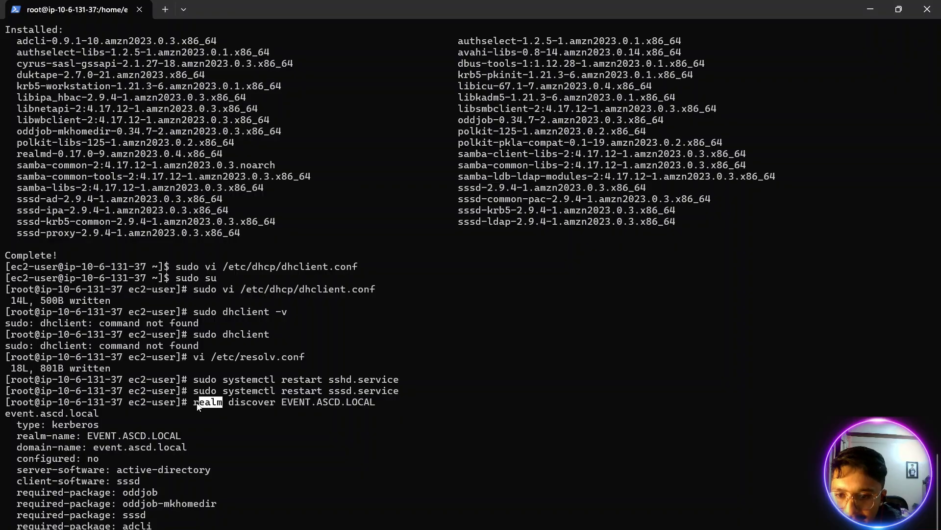
{"action": "left_click", "coordinate": [315, 357]}
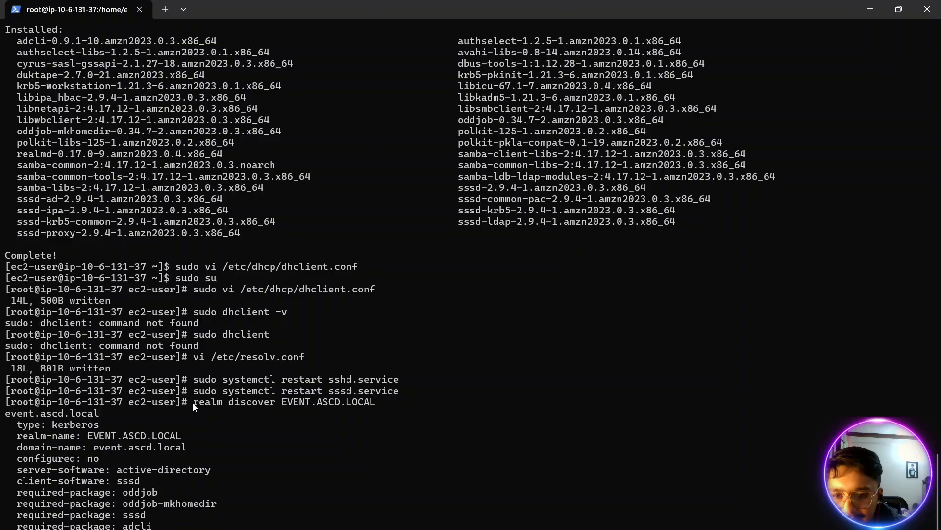
{"action": "left_click_drag", "start_coordinate": [188, 402], "coordinate": [280, 400]}
{"action": "left_click", "coordinate": [287, 401]}
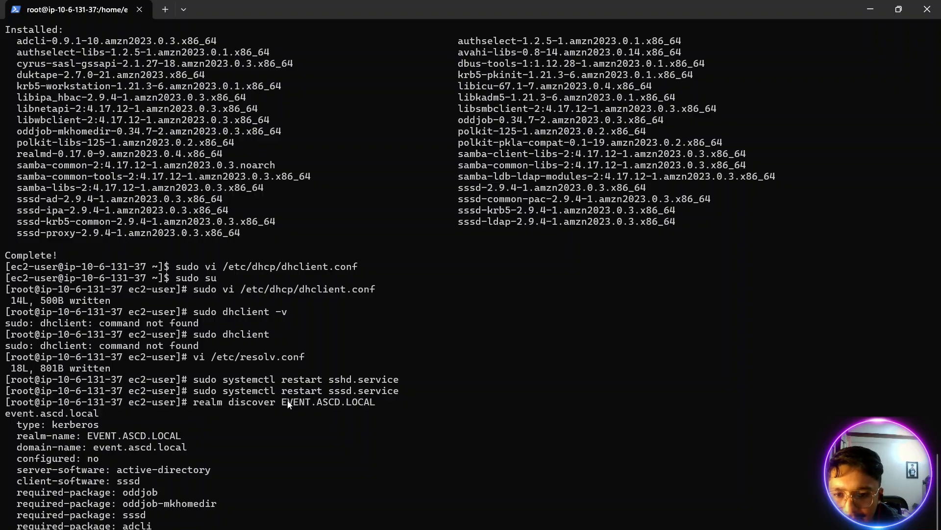
{"action": "left_click_drag", "start_coordinate": [87, 436], "coordinate": [179, 434]}
{"action": "left_click", "coordinate": [92, 432]}
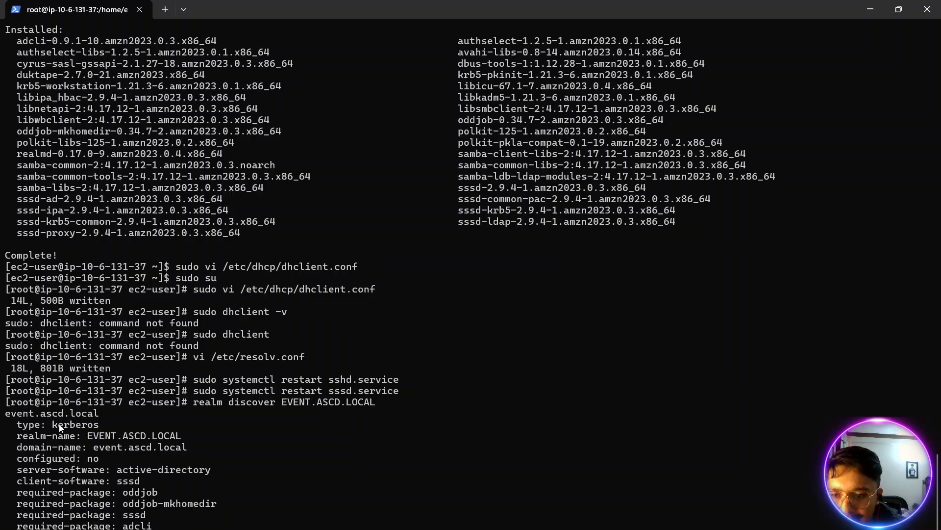
{"action": "left_click_drag", "start_coordinate": [58, 425], "coordinate": [100, 430]}
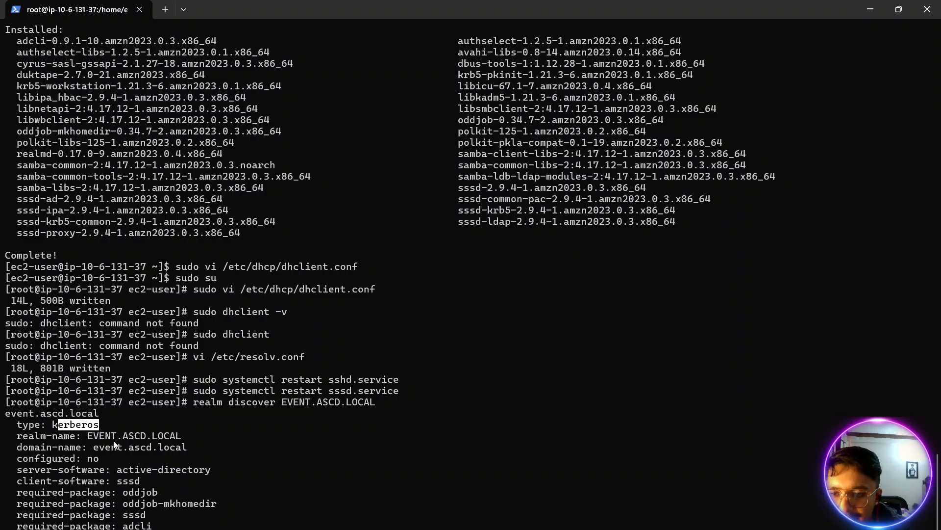
{"action": "left_click", "coordinate": [101, 428]}
- Switch to the Centralized AD Setup for EC2 notes in the browser and copy the AD join command
{"action": "key", "text": "alt+Tab"}
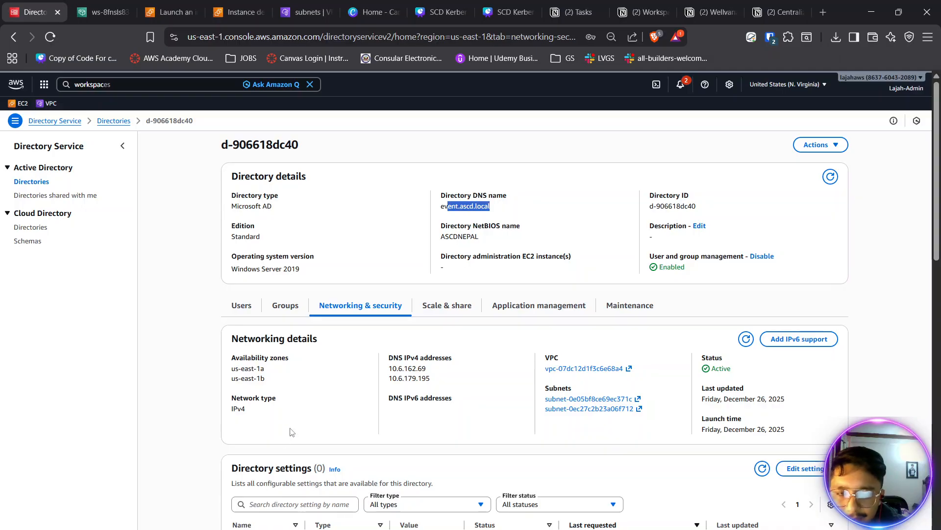
{"action": "left_click", "coordinate": [774, 11]}
{"action": "scroll", "coordinate": [515, 283], "scroll_direction": "down", "scroll_amount": 4}
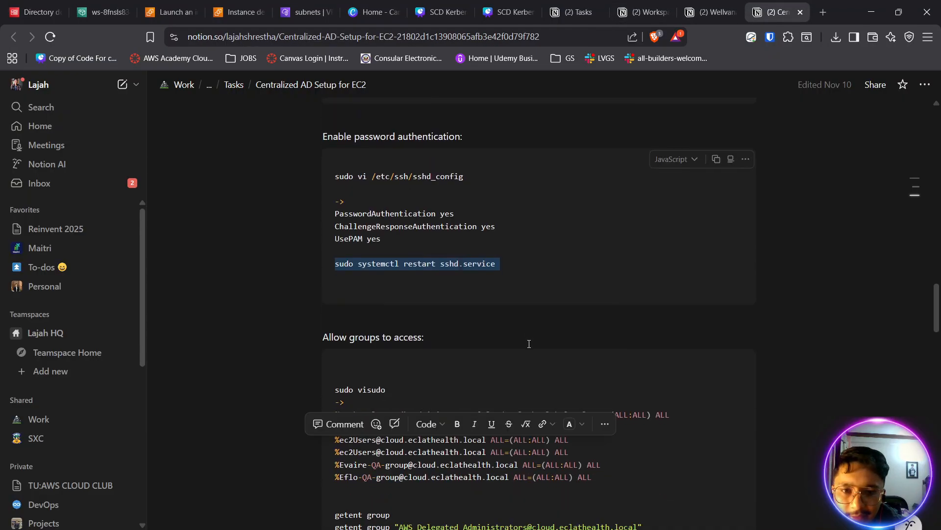
{"action": "scroll", "coordinate": [496, 260], "scroll_direction": "up", "scroll_amount": 3}
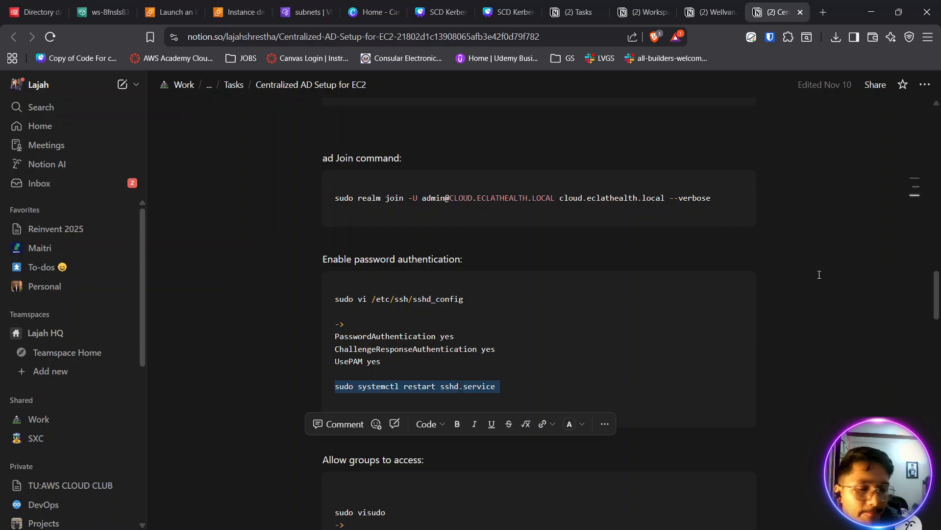
{"action": "left_click", "coordinate": [716, 181]}
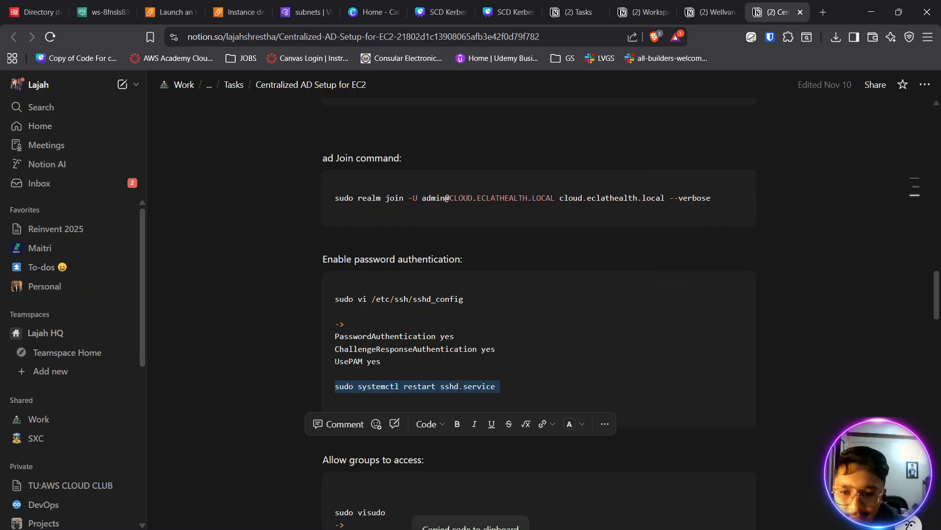
- Run the verbose realm join for the EVENT.ASCD.LOCAL domain in the terminal and review its output
{"action": "key", "text": "alt+Tab"}
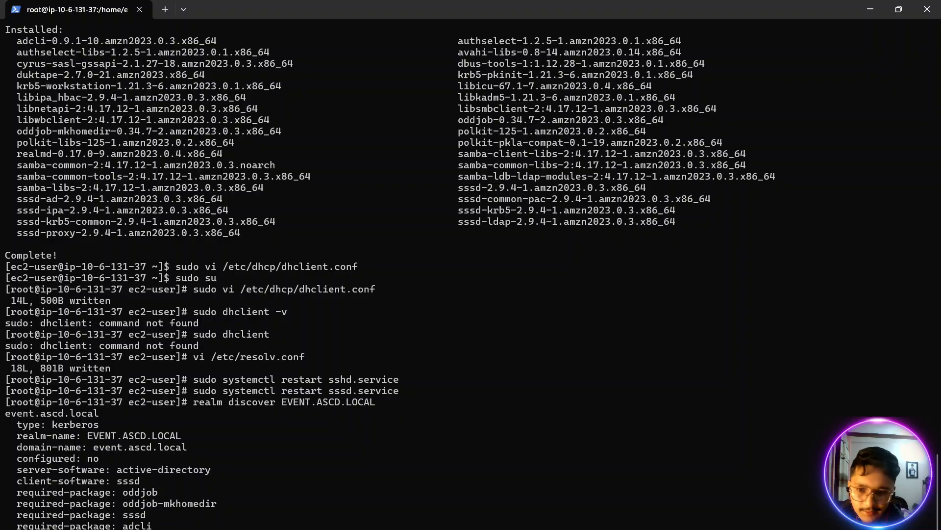
{"action": "key", "text": "Return"}
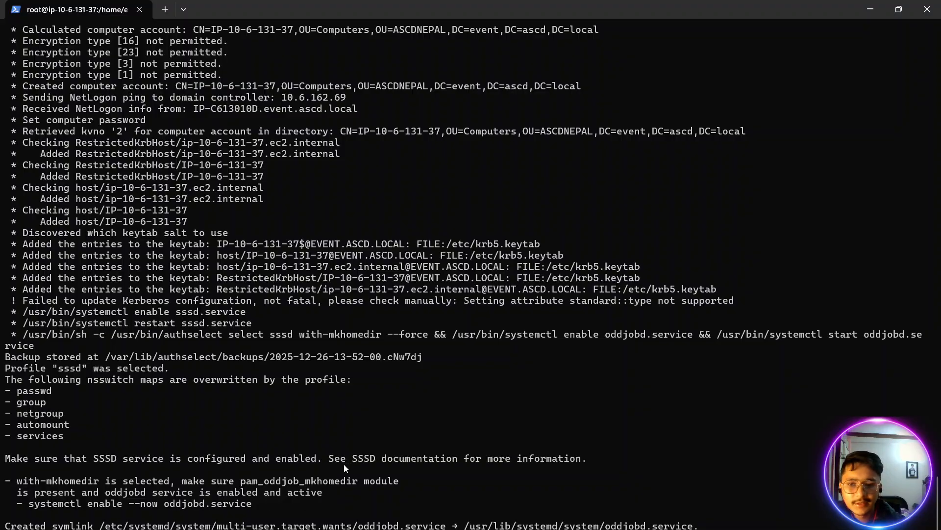
{"action": "scroll", "coordinate": [344, 468], "scroll_direction": "up", "scroll_amount": 20}
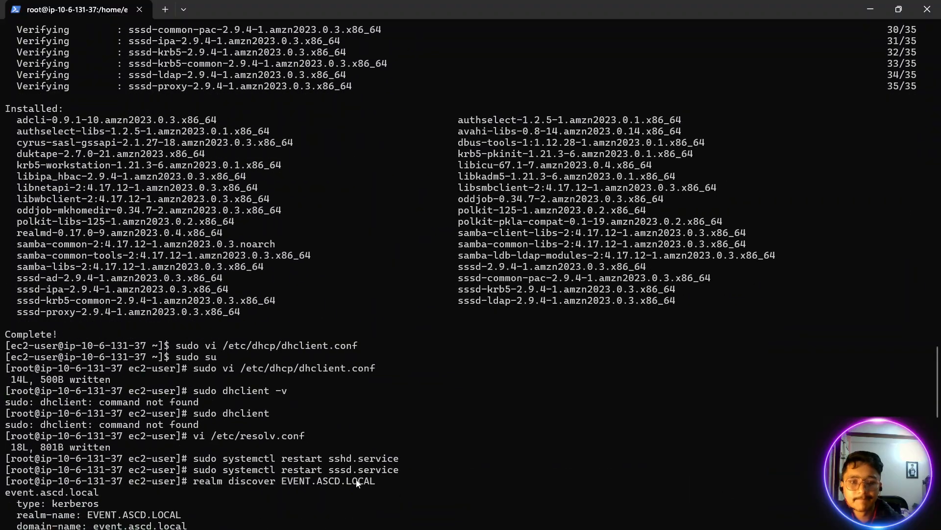
{"action": "scroll", "coordinate": [356, 480], "scroll_direction": "down", "scroll_amount": 20}
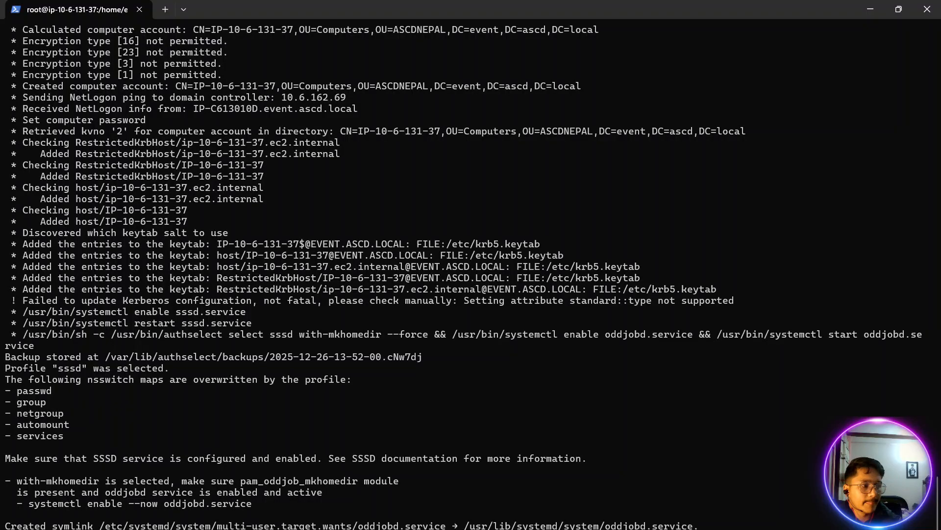
- Copy sudo vi /etc/ssh/sshd_config from the password authentication notes and run it in the terminal
{"action": "key", "text": "alt+Tab"}
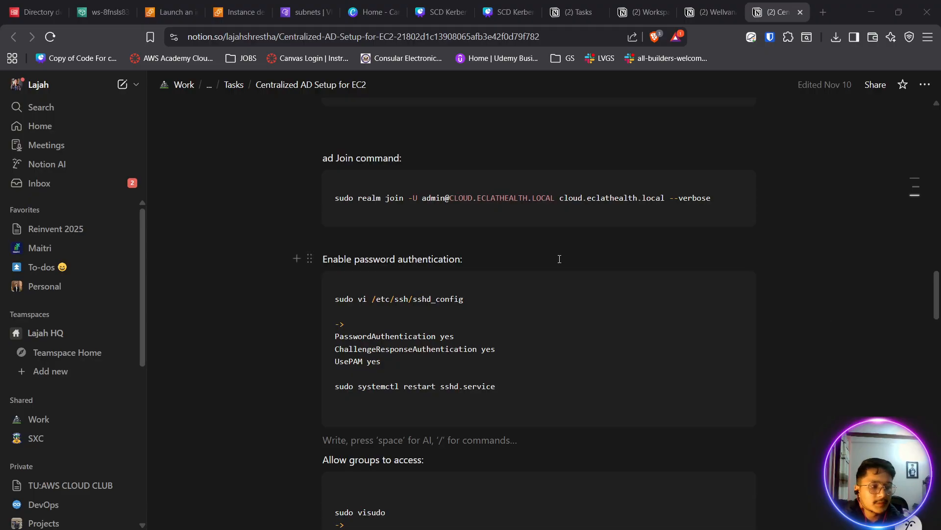
{"action": "triple_click", "coordinate": [389, 303]}
{"action": "right_click", "coordinate": [390, 304]}
{"action": "left_click", "coordinate": [431, 299]}
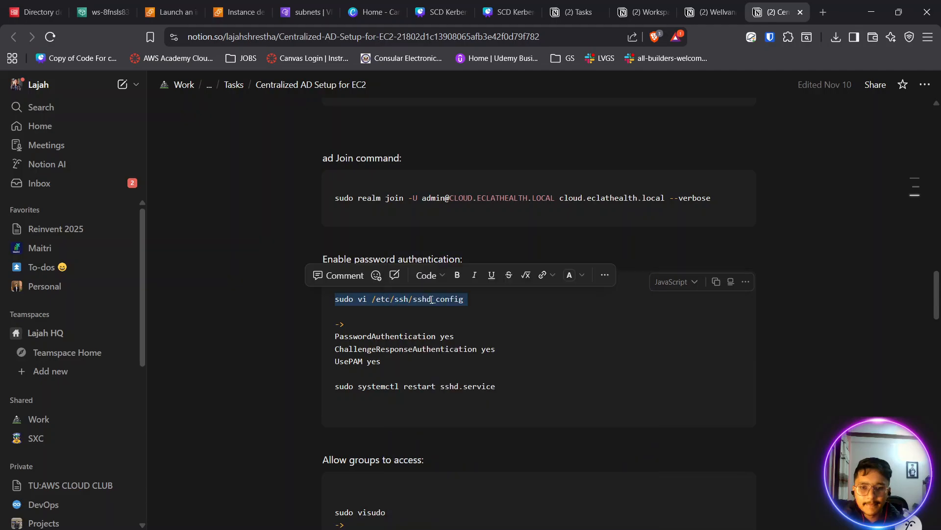
{"action": "left_click", "coordinate": [209, 527]}
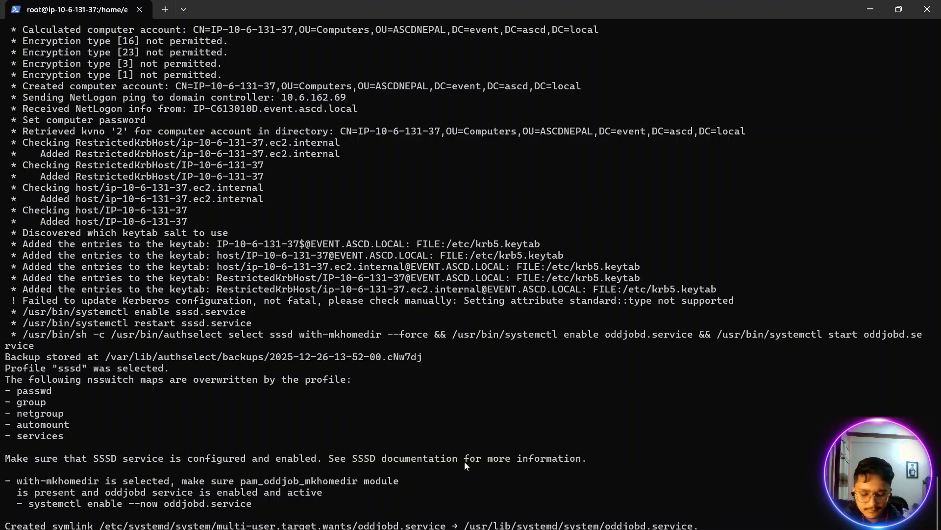
{"action": "key", "text": "Return"}
- Set PasswordAuthentication to yes in sshd_config
{"action": "key", "text": "Down"}
{"action": "key", "text": "Down"}
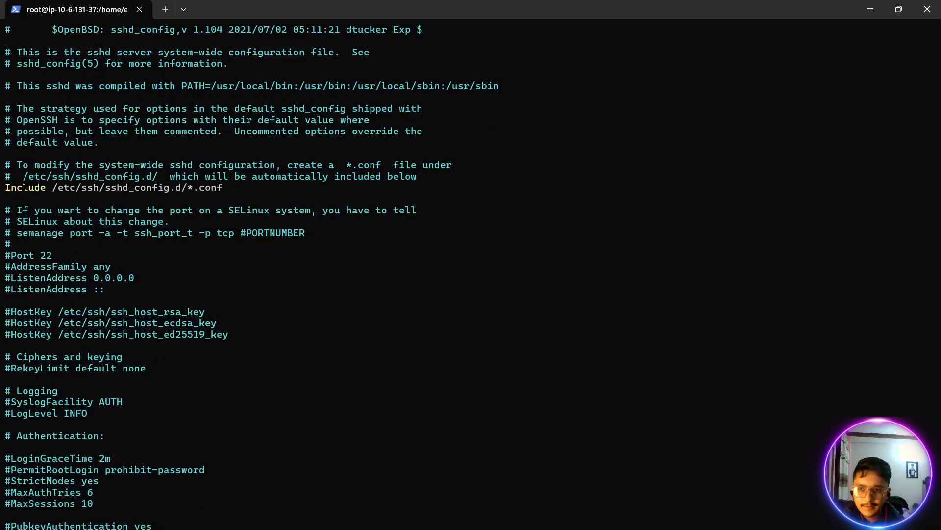
{"action": "key", "text": "Down"}
{"action": "key", "text": "Down"}
{"action": "key", "text": "Down"}
{"action": "key", "text": "Down"}
{"action": "key", "text": "Down"}
{"action": "key", "text": "Down"}
{"action": "key", "text": "Down"}
{"action": "key", "text": "Down"}
{"action": "key", "text": "Down"}
{"action": "key", "text": "Down"}
{"action": "key", "text": "Down"}
{"action": "key", "text": "Down"}
{"action": "key", "text": "Down"}
{"action": "key", "text": "Down"}
{"action": "key", "text": "Down"}
{"action": "key", "text": "Down"}
{"action": "key", "text": "Down"}
{"action": "key", "text": "Down"}
{"action": "key", "text": "Down"}
{"action": "key", "text": "Down"}
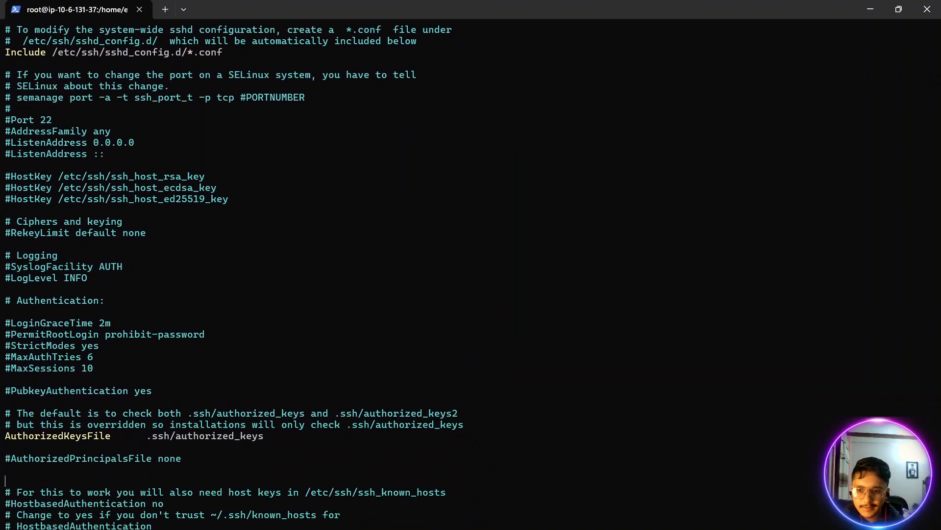
{"action": "key", "text": "Down"}
{"action": "key", "text": "Down"}
{"action": "key", "text": "Down"}
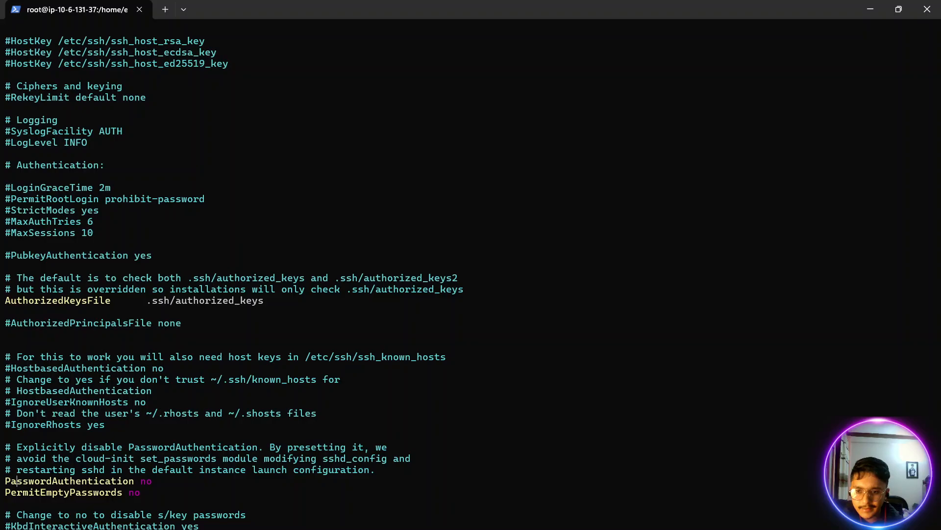
{"action": "key", "text": "Right"}
{"action": "key", "text": "Right"}
{"action": "key", "text": "Right"}
{"action": "key", "text": "Right"}
{"action": "key", "text": "Right"}
{"action": "key", "text": "Right"}
{"action": "key", "text": "Right"}
{"action": "key", "text": "Right"}
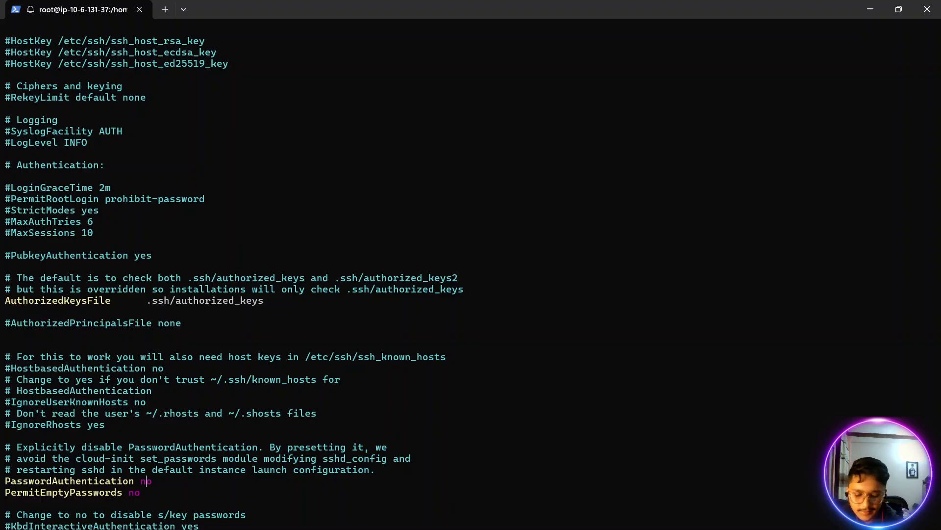
{"action": "key", "text": "BackSpace"}
{"action": "key", "text": "BackSpace"}
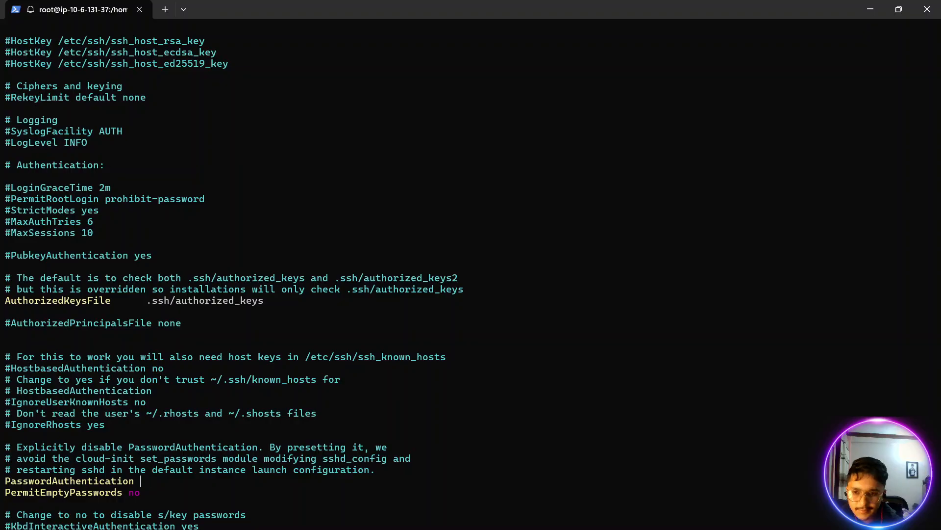
{"action": "type", "text": "yes"}
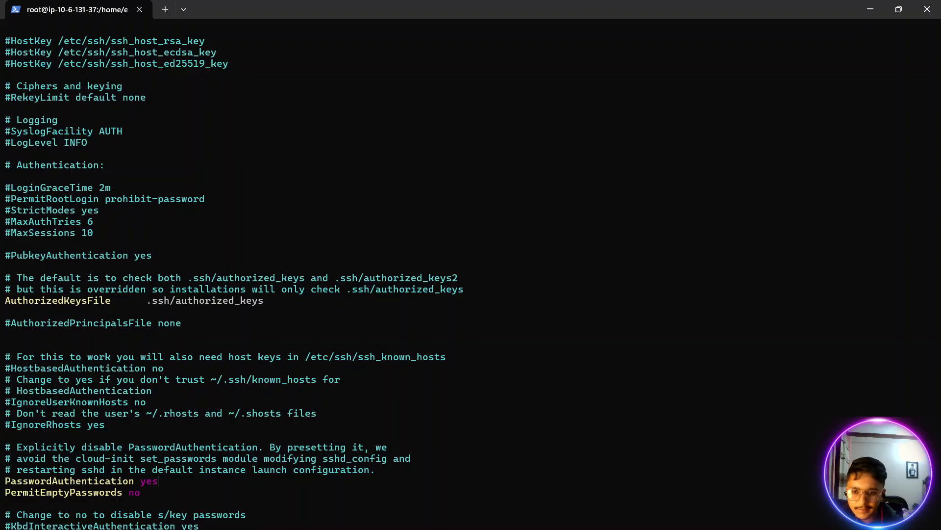
- Check the required settings in the browser notes, then uncomment UsePAM and set it to yes in sshd_config
{"action": "key", "text": "alt+Tab"}
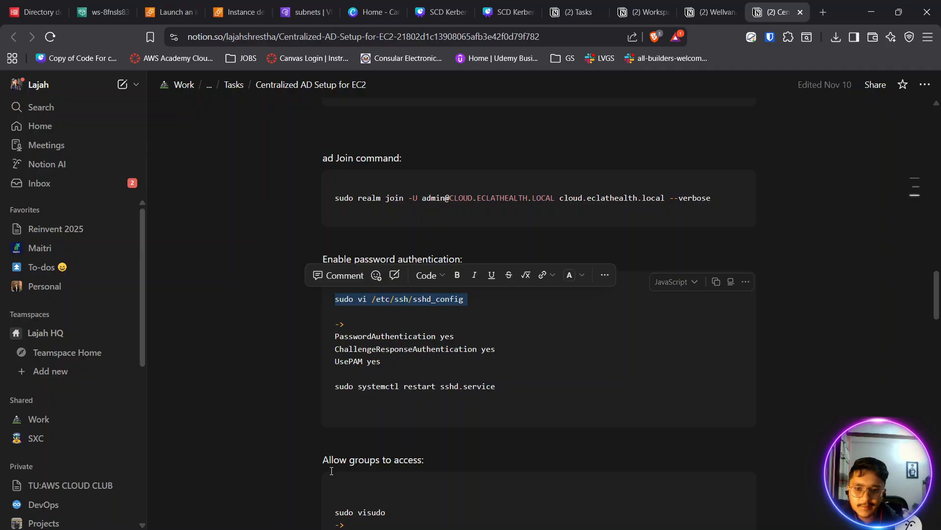
{"action": "key", "text": "alt+Tab"}
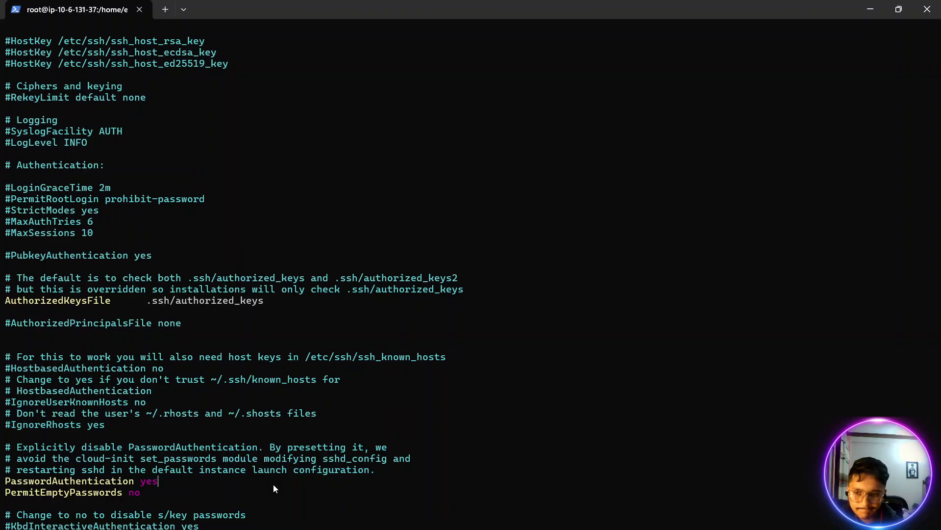
{"action": "key", "text": "Down"}
{"action": "key", "text": "Down"}
{"action": "key", "text": "Down"}
{"action": "key", "text": "Down"}
{"action": "key", "text": "Down"}
{"action": "key", "text": "Down"}
{"action": "key", "text": "Down"}
{"action": "key", "text": "Down"}
{"action": "key", "text": "Down"}
{"action": "key", "text": "Down"}
{"action": "key", "text": "Down"}
{"action": "key", "text": "Down"}
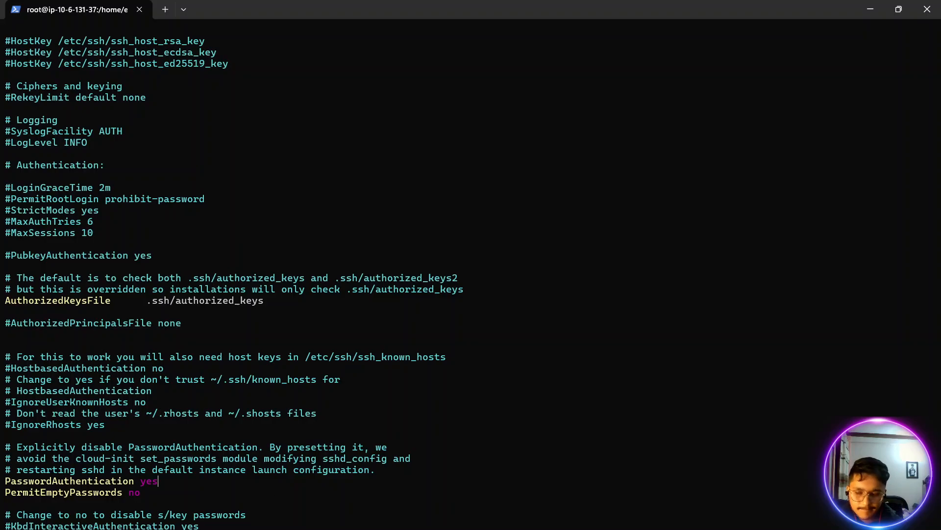
{"action": "key", "text": "Down"}
{"action": "key", "text": "Down"}
{"action": "key", "text": "Down"}
{"action": "key", "text": "Down"}
{"action": "key", "text": "Down"}
{"action": "key", "text": "Down"}
{"action": "key", "text": "Down"}
{"action": "key", "text": "Down"}
{"action": "key", "text": "Down"}
{"action": "key", "text": "Down"}
{"action": "key", "text": "Down"}
{"action": "key", "text": "Down"}
{"action": "key", "text": "Down"}
{"action": "key", "text": "Down"}
{"action": "key", "text": "Down"}
{"action": "key", "text": "Down"}
{"action": "key", "text": "Down"}
{"action": "key", "text": "Down"}
{"action": "key", "text": "Down"}
{"action": "key", "text": "Down"}
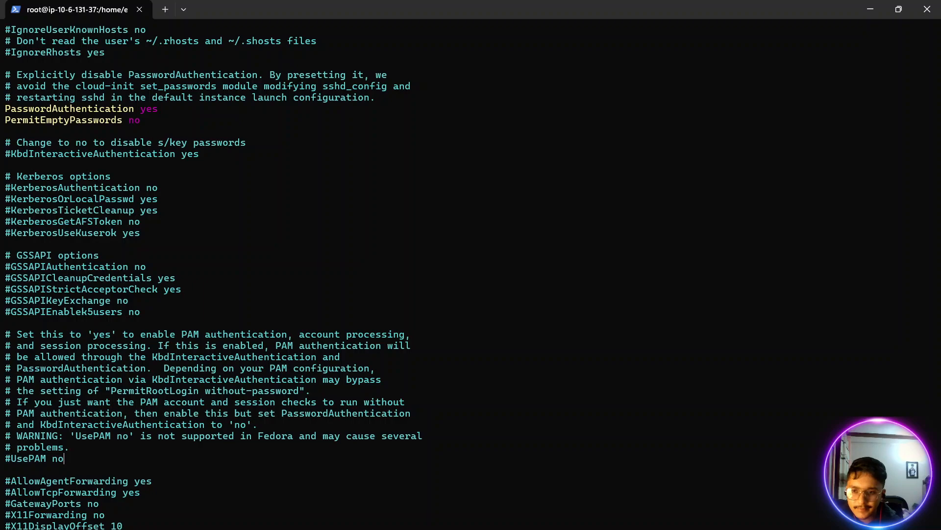
{"action": "key", "text": "BackSpace"}
{"action": "key", "text": "BackSpace"}
{"action": "type", "text": "ye"}
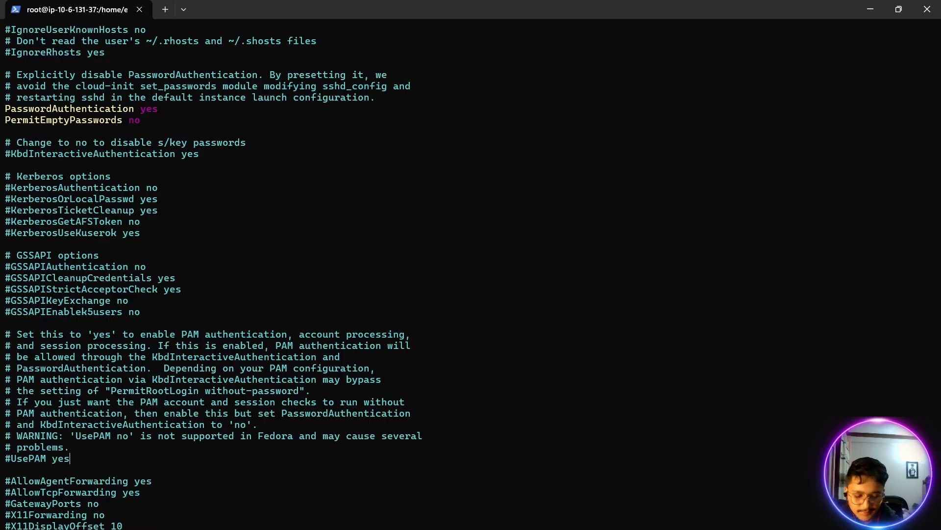
{"action": "type", "text": "s"}
{"action": "key", "text": "Left"}
{"action": "key", "text": "Left"}
{"action": "key", "text": "Left"}
{"action": "key", "text": "Left"}
{"action": "key", "text": "Left"}
{"action": "key", "text": "Left"}
{"action": "key", "text": "Left"}
{"action": "key", "text": "Left"}
{"action": "key", "text": "Left"}
{"action": "key", "text": "Left"}
{"action": "key", "text": "Left"}
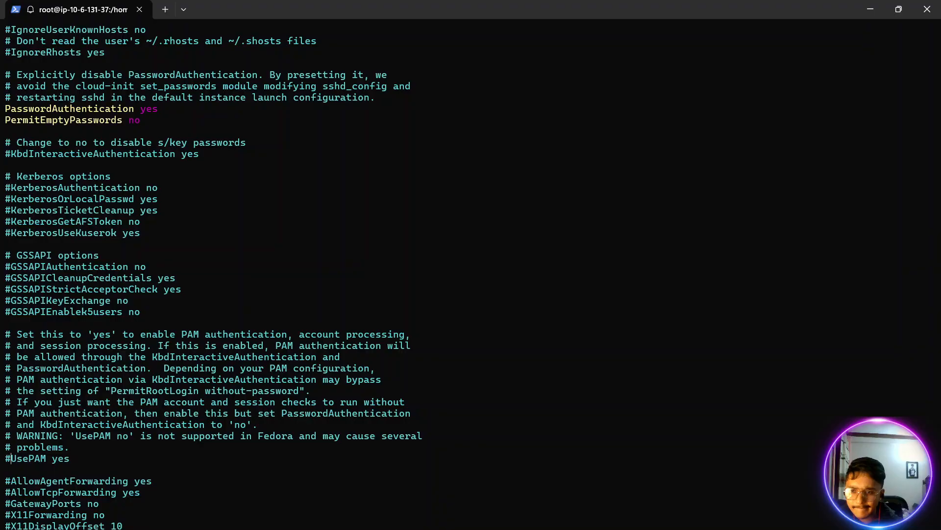
{"action": "key", "text": "Delete"}
- Look through the rest of sshd_config and back up past the authentication section for the ChallengeResponseAuthentication setting
{"action": "key", "text": "Down"}
{"action": "key", "text": "Down"}
{"action": "key", "text": "Down"}
{"action": "key", "text": "Down"}
{"action": "key", "text": "Down"}
{"action": "key", "text": "Down"}
{"action": "key", "text": "Down"}
{"action": "key", "text": "Down"}
{"action": "key", "text": "Down"}
{"action": "key", "text": "Down"}
{"action": "key", "text": "Down"}
{"action": "key", "text": "Down"}
{"action": "key", "text": "Down"}
{"action": "key", "text": "Down"}
{"action": "key", "text": "Down"}
{"action": "key", "text": "Down"}
{"action": "key", "text": "Down"}
{"action": "key", "text": "Down"}
{"action": "key", "text": "Down"}
{"action": "key", "text": "Down"}
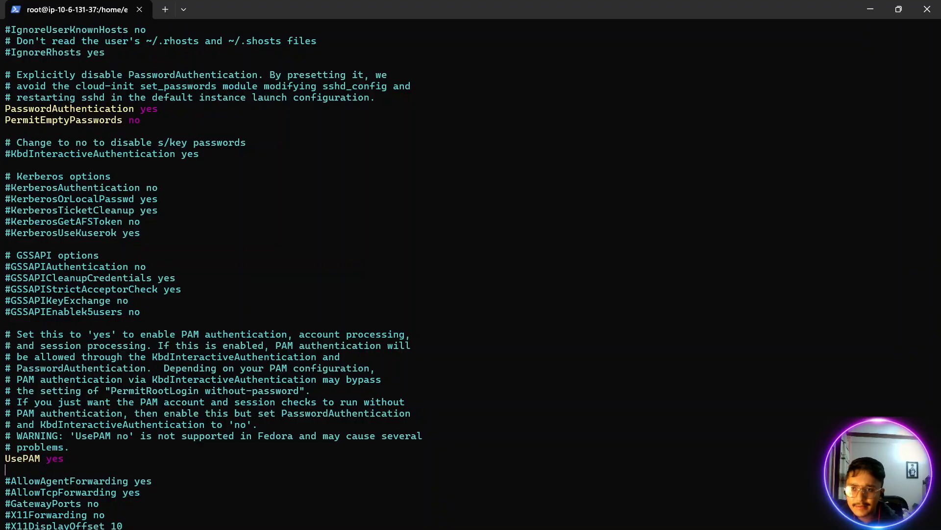
{"action": "key", "text": "Down"}
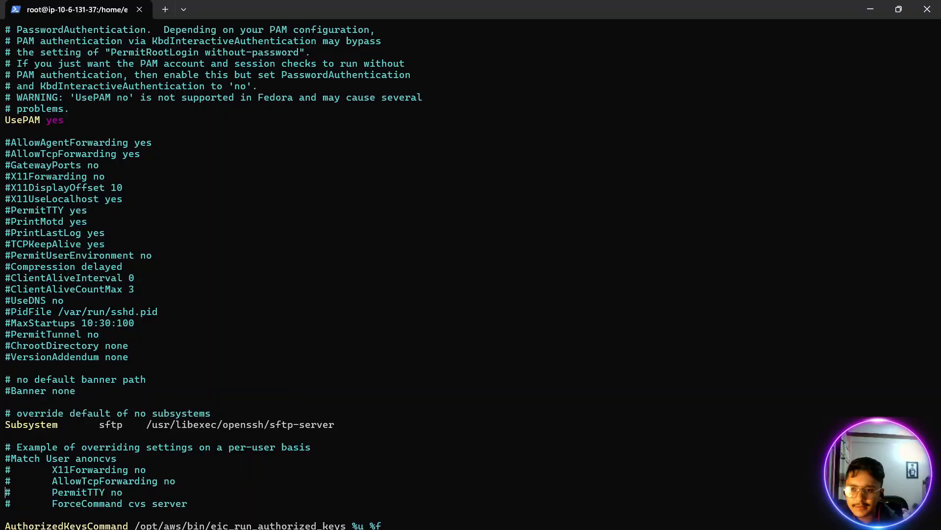
{"action": "key", "text": "Escape"}
{"action": "key", "text": "Escape"}
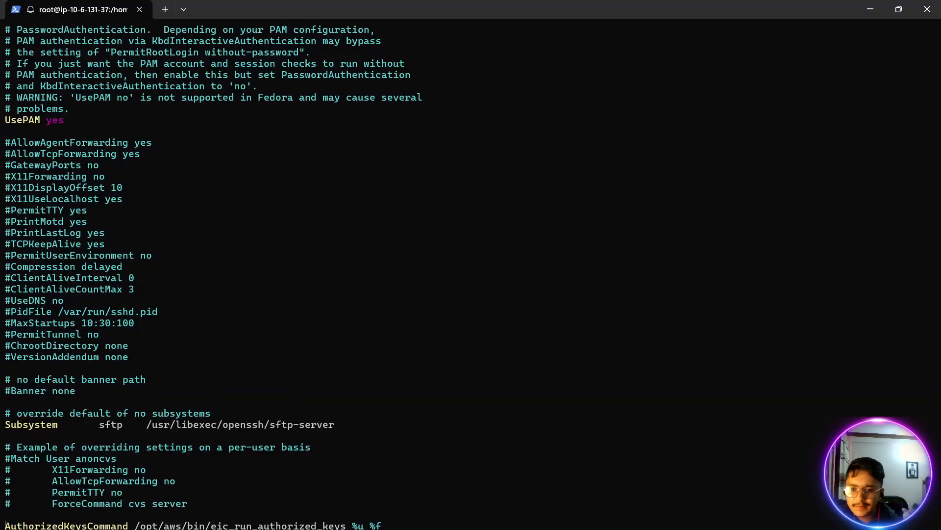
{"action": "key", "text": "Down"}
{"action": "key", "text": "Up"}
{"action": "key", "text": "Up"}
{"action": "key", "text": "Up"}
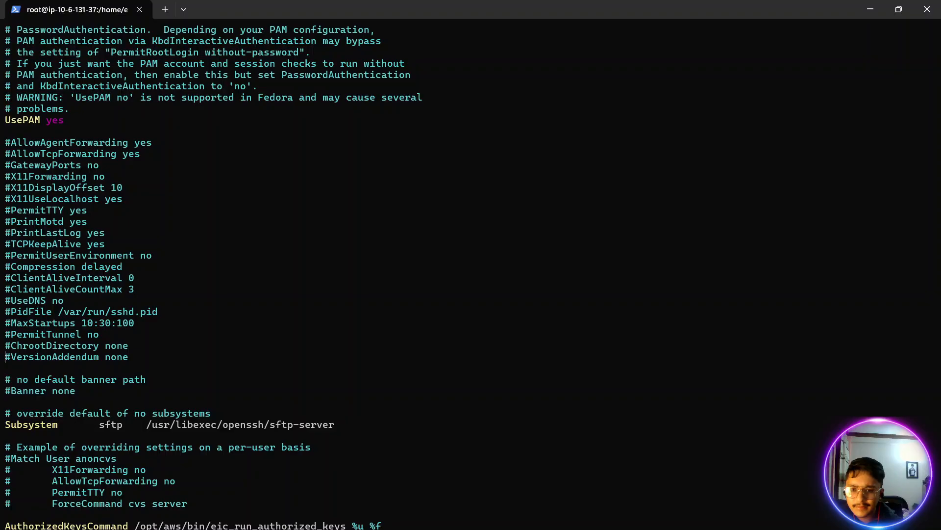
{"action": "key", "text": "Down"}
{"action": "key", "text": "Up"}
{"action": "key", "text": "Up"}
{"action": "key", "text": "Up"}
{"action": "key", "text": "Up"}
{"action": "key", "text": "Up"}
{"action": "key", "text": "Up"}
{"action": "key", "text": "Up"}
{"action": "key", "text": "Up"}
{"action": "key", "text": "Up"}
{"action": "key", "text": "Up"}
{"action": "key", "text": "Up"}
{"action": "key", "text": "Up"}
{"action": "key", "text": "Up"}
{"action": "key", "text": "Up"}
{"action": "key", "text": "Up"}
{"action": "key", "text": "Up"}
{"action": "key", "text": "Up"}
{"action": "key", "text": "Up"}
{"action": "key", "text": "Up"}
{"action": "key", "text": "Up"}
{"action": "key", "text": "Up"}
{"action": "key", "text": "Up"}
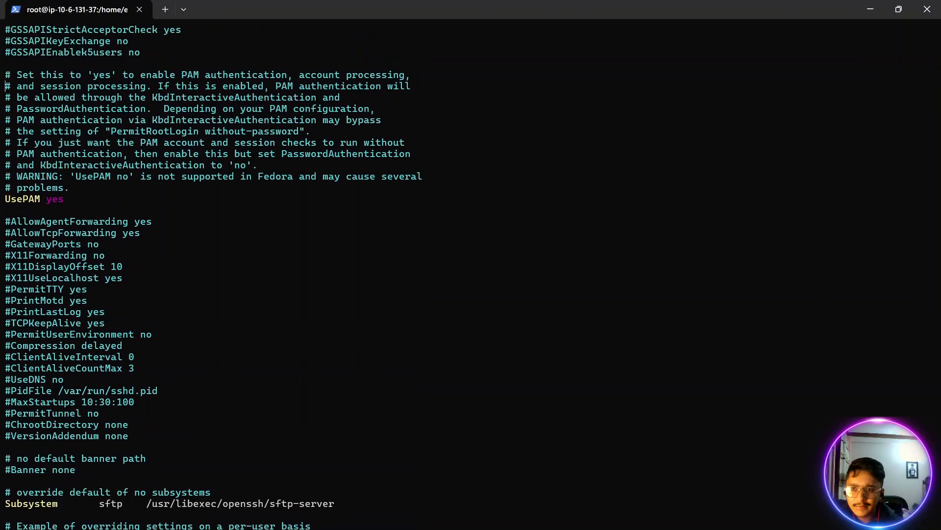
{"action": "key", "text": "Up"}
{"action": "key", "text": "Up"}
{"action": "key", "text": "Up"}
{"action": "key", "text": "Up"}
{"action": "key", "text": "Up"}
{"action": "key", "text": "Up"}
{"action": "key", "text": "Up"}
{"action": "key", "text": "Up"}
{"action": "key", "text": "Up"}
{"action": "key", "text": "Up"}
{"action": "key", "text": "Up"}
{"action": "key", "text": "Up"}
{"action": "key", "text": "Up"}
{"action": "key", "text": "Up"}
{"action": "key", "text": "Up"}
{"action": "key", "text": "Up"}
{"action": "key", "text": "Up"}
{"action": "key", "text": "Up"}
{"action": "key", "text": "Up"}
{"action": "key", "text": "Up"}
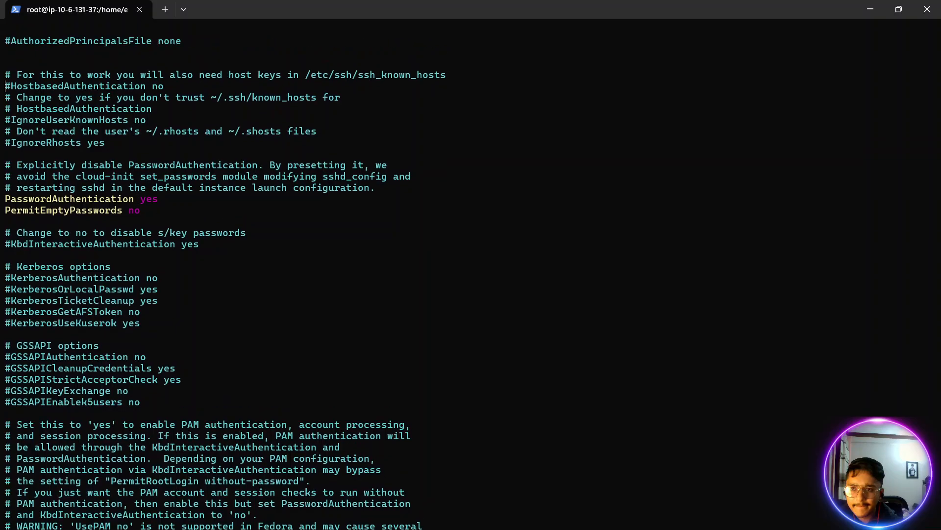
{"action": "key", "text": "Up"}
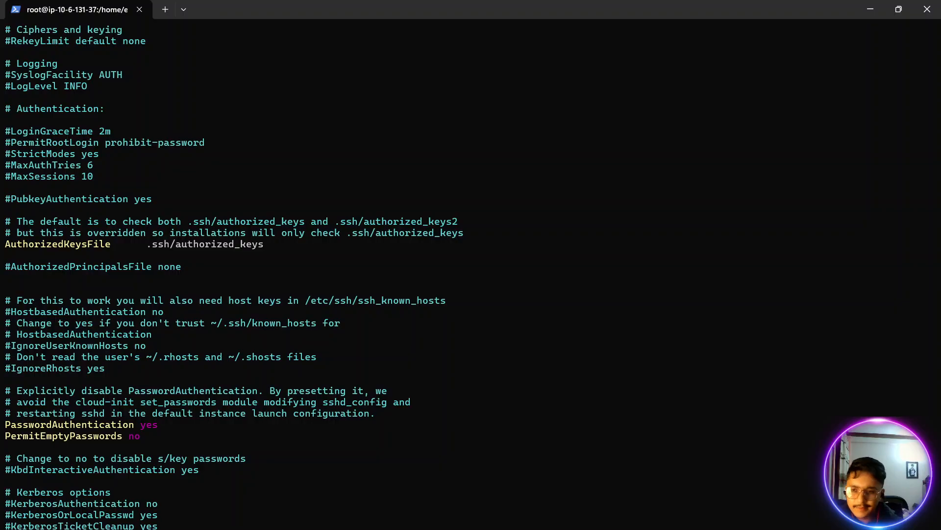
- Search sshd_config for the ChallengeResponseAuthentication entry, trying Chal and other terms and rechecking the setting's name in the notes
{"action": "type", "text": "/Chal"}
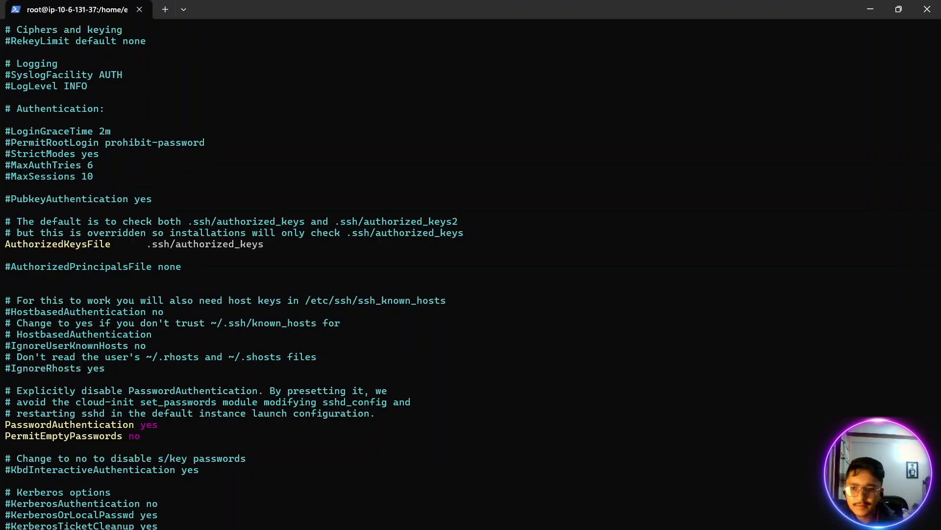
{"action": "key", "text": "BackSpace"}
{"action": "key", "text": "BackSpace"}
{"action": "key", "text": "BackSpace"}
{"action": "key", "text": "BackSpace"}
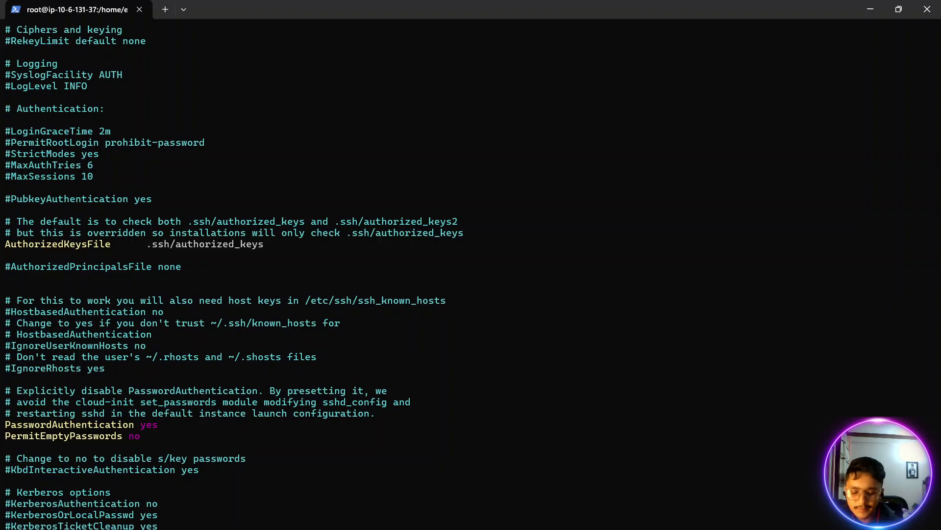
{"action": "type", "text": "Aute"}
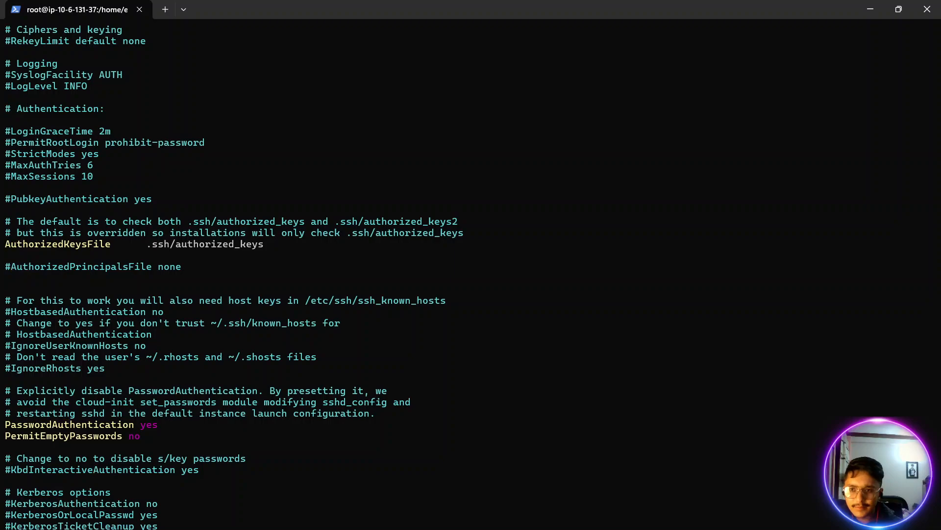
{"action": "key", "text": "alt+Tab"}
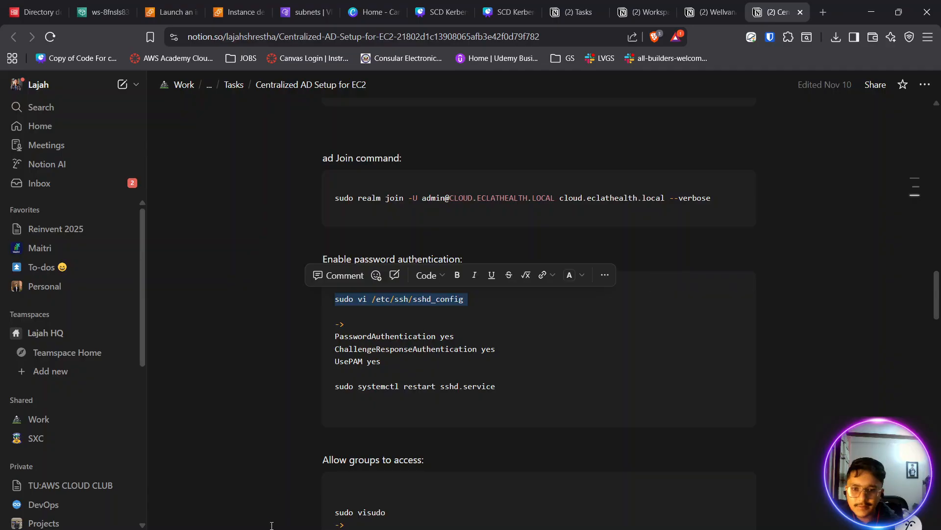
{"action": "key", "text": "alt+Tab"}
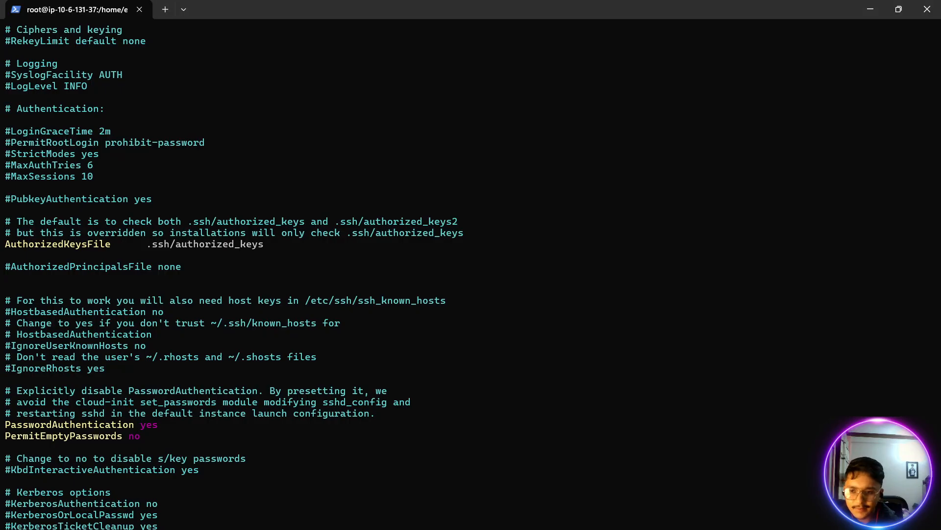
{"action": "key", "text": "BackSpace"}
{"action": "key", "text": "BackSpace"}
{"action": "key", "text": "BackSpace"}
{"action": "type", "text": "Ro"}
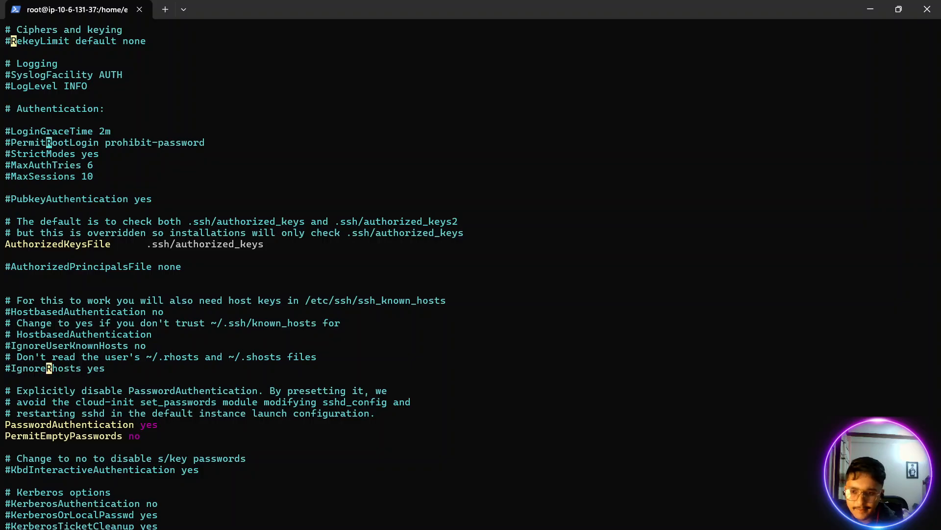
{"action": "key", "text": "BackSpace"}
{"action": "key", "text": "BackSpace"}
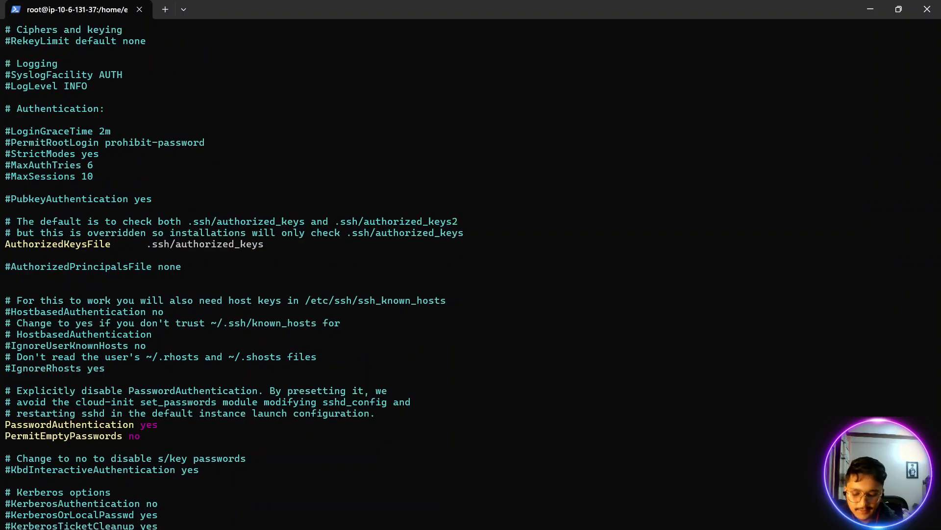
- Leave the search, save sshd_config and quit the vi editor
{"action": "key", "text": "Escape"}
{"action": "key", "text": "Return"}
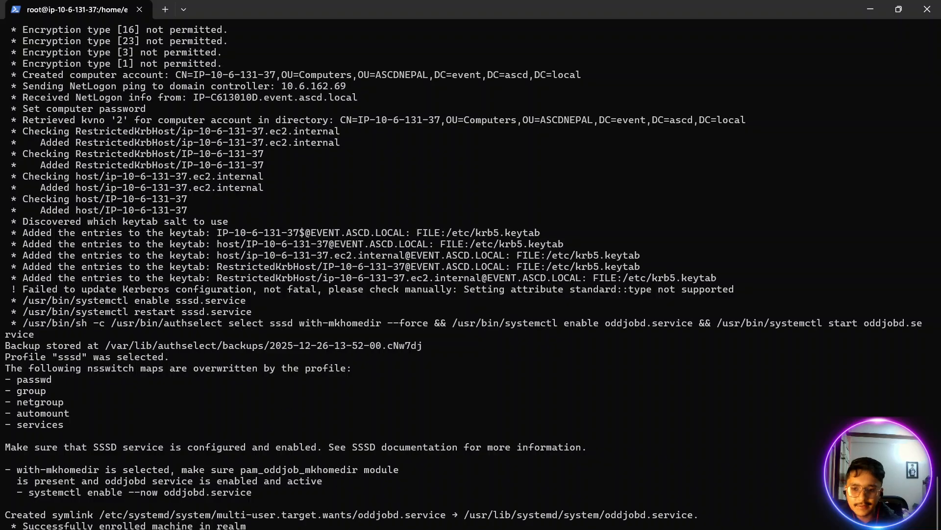
- Copy sudo systemctl restart sshd.service from the password authentication notes and run it in the terminal
{"action": "key", "text": "alt+Tab"}
{"action": "triple_click", "coordinate": [405, 387]}
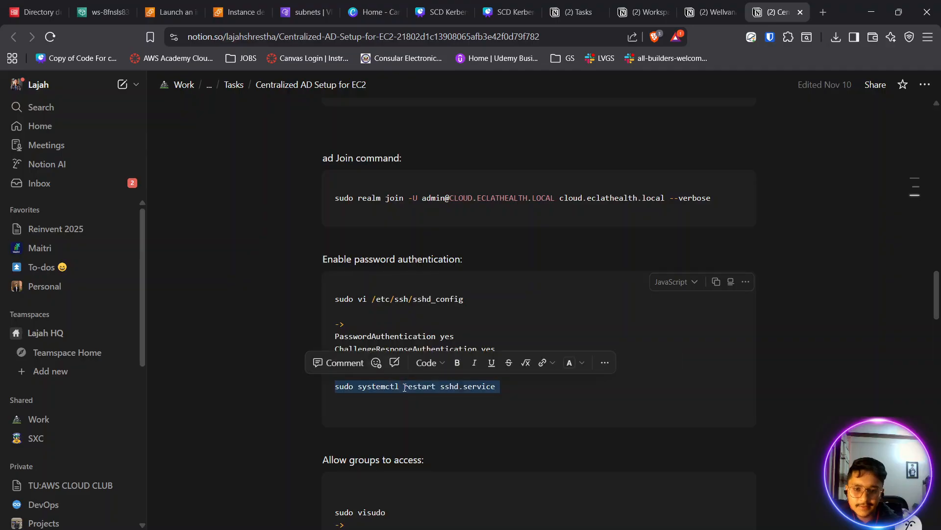
{"action": "key", "text": "ctrl+c"}
{"action": "key", "text": "alt+Tab"}
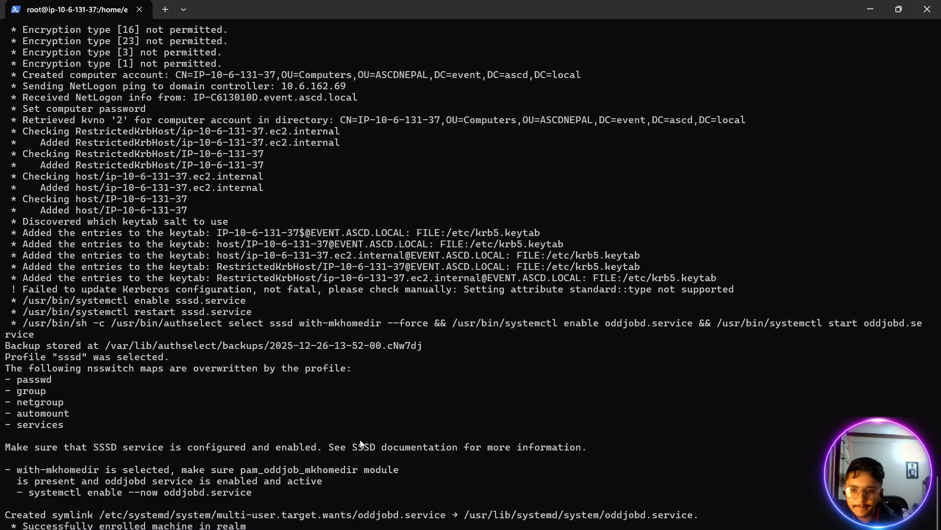
{"action": "key", "text": "Up"}
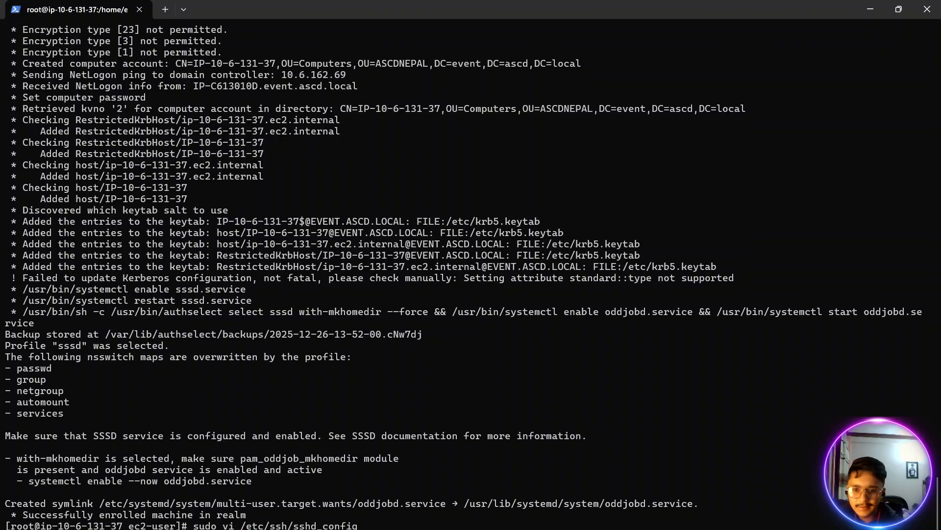
- Switch to the browser notes and review the sudo visudo and getent commands under Allow groups to access
{"action": "key", "text": "alt+Tab"}
{"action": "scroll", "coordinate": [350, 445], "scroll_direction": "down", "scroll_amount": 3}
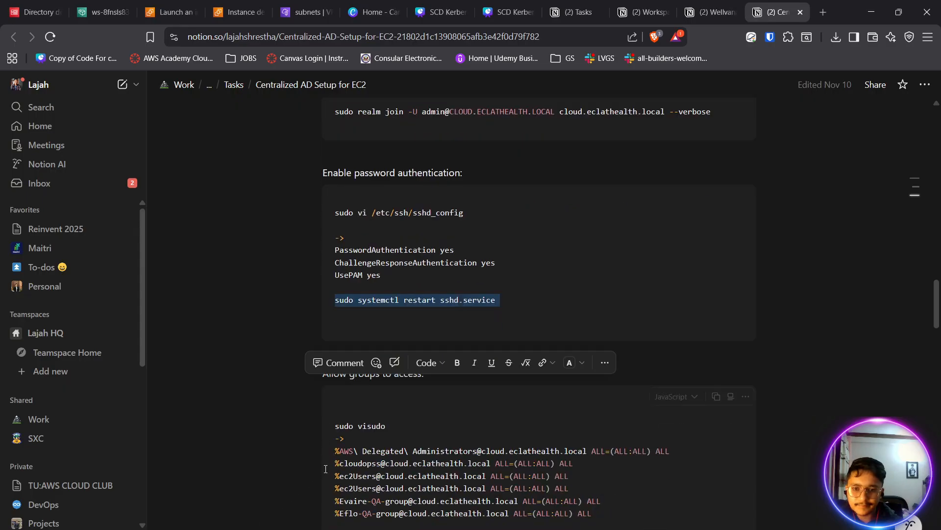
{"action": "left_click", "coordinate": [350, 445]}
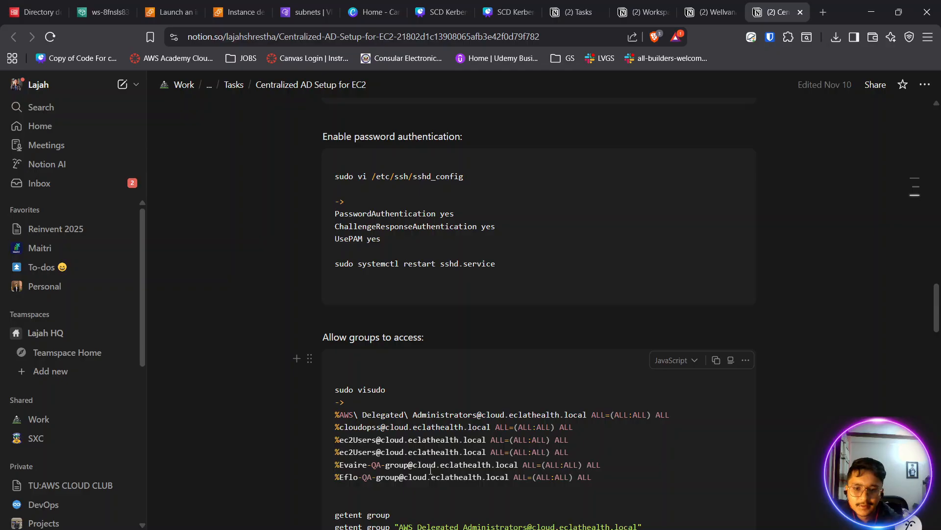
{"action": "scroll", "coordinate": [488, 479], "scroll_direction": "down", "scroll_amount": 4}
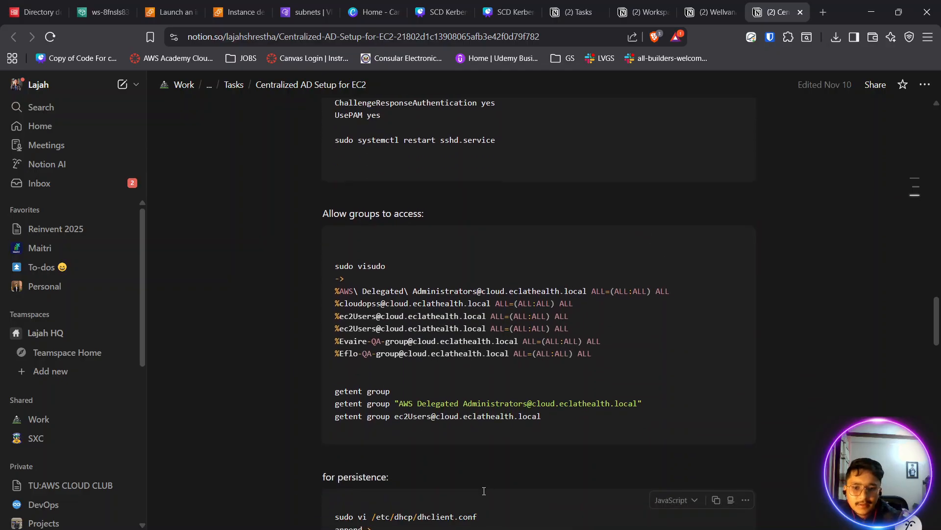
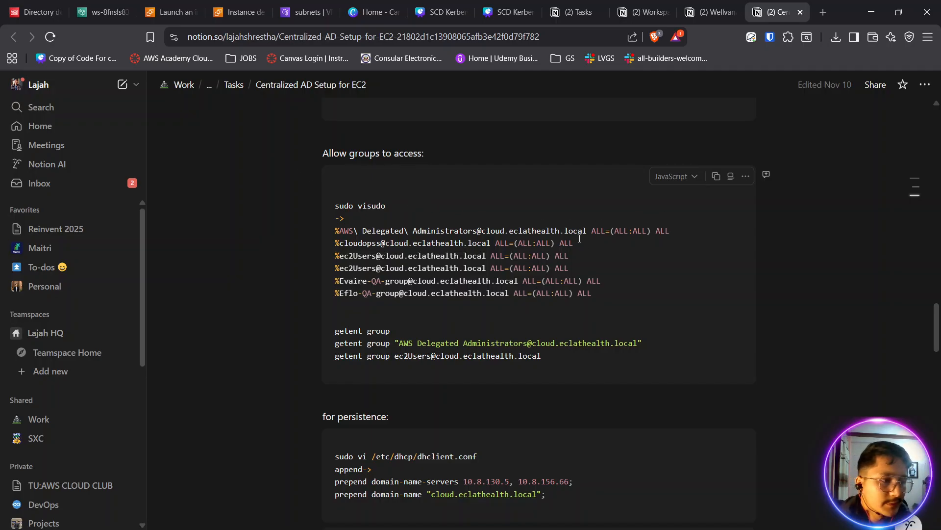
- Run sudo visudo from the access notes and add a blank line at the end of the sudoers file
{"action": "triple_click", "coordinate": [360, 206]}
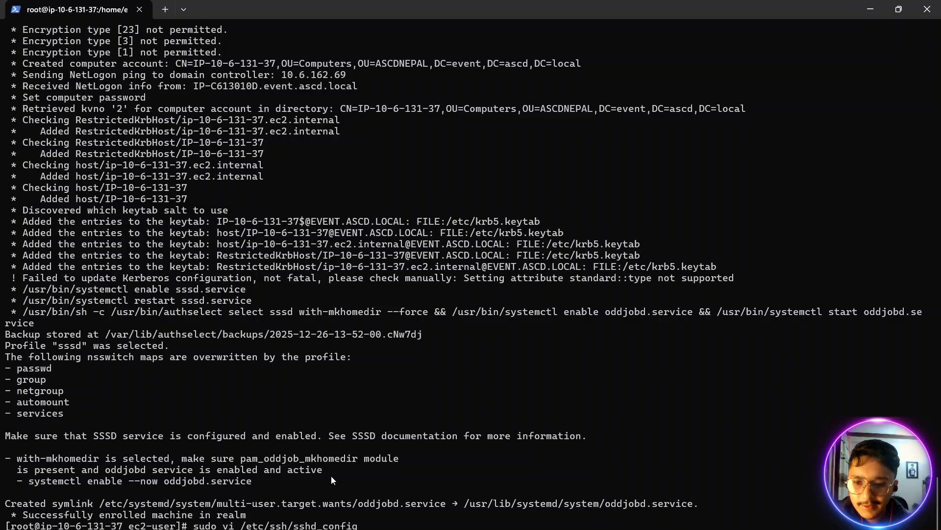
{"action": "key", "text": "Return"}
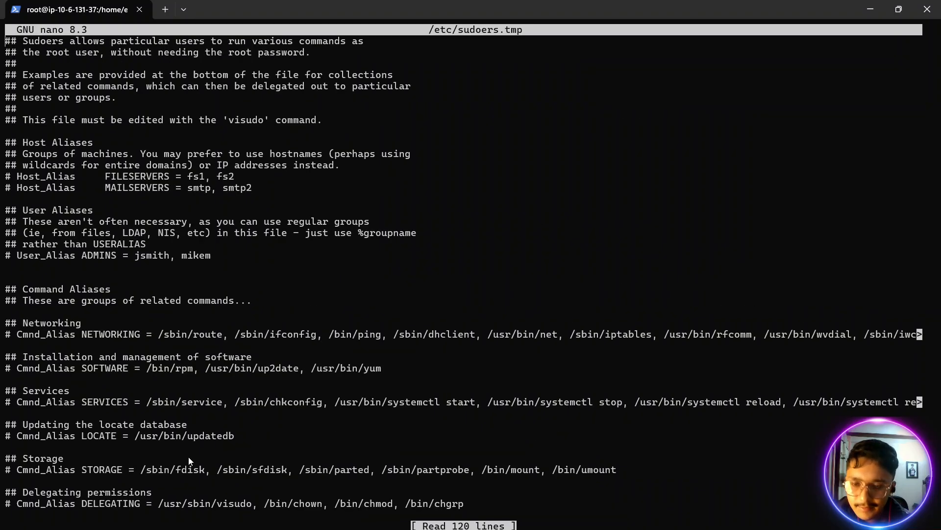
{"action": "key", "text": "Down"}
{"action": "key", "text": "Down"}
{"action": "key", "text": "Down"}
{"action": "key", "text": "Down"}
{"action": "key", "text": "Down"}
{"action": "key", "text": "Down"}
{"action": "key", "text": "Down"}
{"action": "key", "text": "Down"}
{"action": "key", "text": "Down"}
{"action": "key", "text": "Down"}
{"action": "key", "text": "Down"}
{"action": "key", "text": "Down"}
{"action": "key", "text": "Down"}
{"action": "key", "text": "Down"}
{"action": "key", "text": "Down"}
{"action": "key", "text": "Down"}
{"action": "key", "text": "Down"}
{"action": "key", "text": "Down"}
{"action": "key", "text": "Down"}
{"action": "key", "text": "Down"}
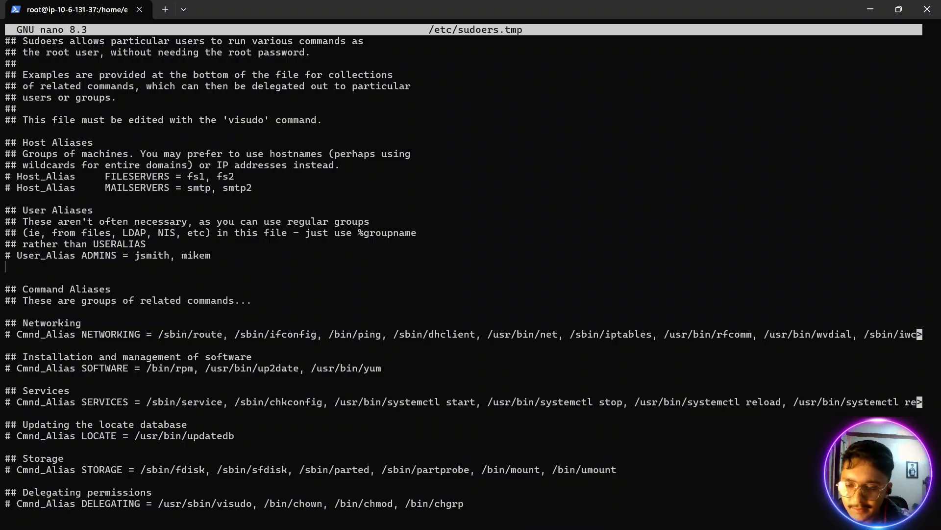
{"action": "key", "text": "Down"}
{"action": "key", "text": "Down"}
{"action": "key", "text": "Down"}
{"action": "key", "text": "Down"}
{"action": "key", "text": "Down"}
{"action": "key", "text": "Down"}
{"action": "key", "text": "Down"}
{"action": "key", "text": "Down"}
{"action": "key", "text": "Down"}
{"action": "key", "text": "Down"}
{"action": "key", "text": "Down"}
{"action": "key", "text": "Down"}
{"action": "key", "text": "Down"}
{"action": "key", "text": "Down"}
{"action": "key", "text": "Down"}
{"action": "key", "text": "Down"}
{"action": "key", "text": "Down"}
{"action": "key", "text": "Down"}
{"action": "key", "text": "Down"}
{"action": "key", "text": "Down"}
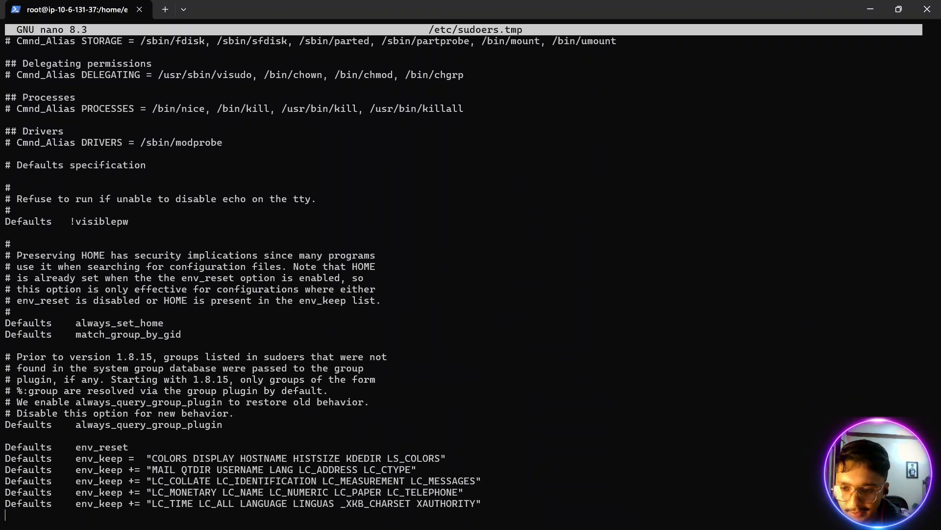
{"action": "key", "text": "Down"}
{"action": "key", "text": "Down"}
{"action": "key", "text": "Down"}
{"action": "key", "text": "Down"}
{"action": "key", "text": "Down"}
{"action": "key", "text": "Down"}
{"action": "key", "text": "Down"}
{"action": "key", "text": "Down"}
{"action": "key", "text": "Down"}
{"action": "key", "text": "Down"}
{"action": "key", "text": "Down"}
{"action": "key", "text": "Down"}
{"action": "key", "text": "Down"}
{"action": "key", "text": "Down"}
{"action": "key", "text": "Down"}
{"action": "key", "text": "Down"}
{"action": "key", "text": "Down"}
{"action": "key", "text": "Down"}
{"action": "key", "text": "Down"}
{"action": "key", "text": "Down"}
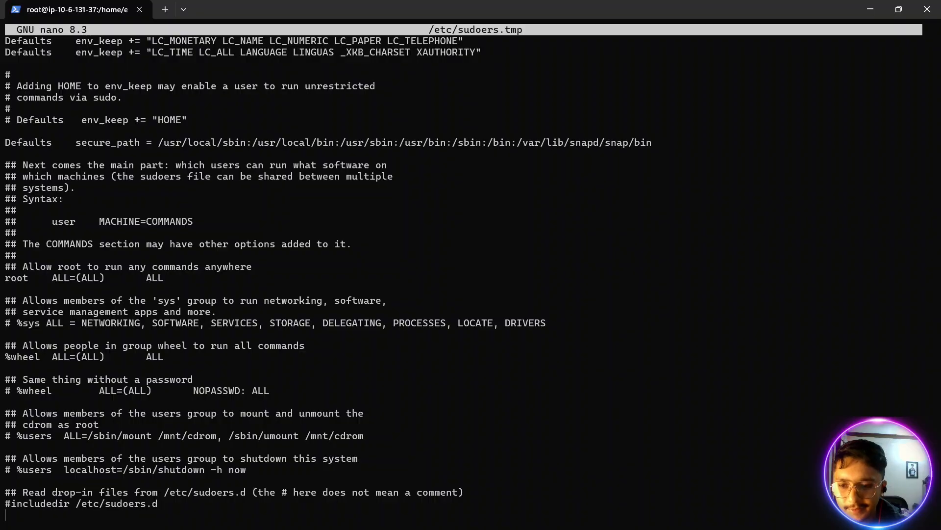
{"action": "key", "text": "Return"}
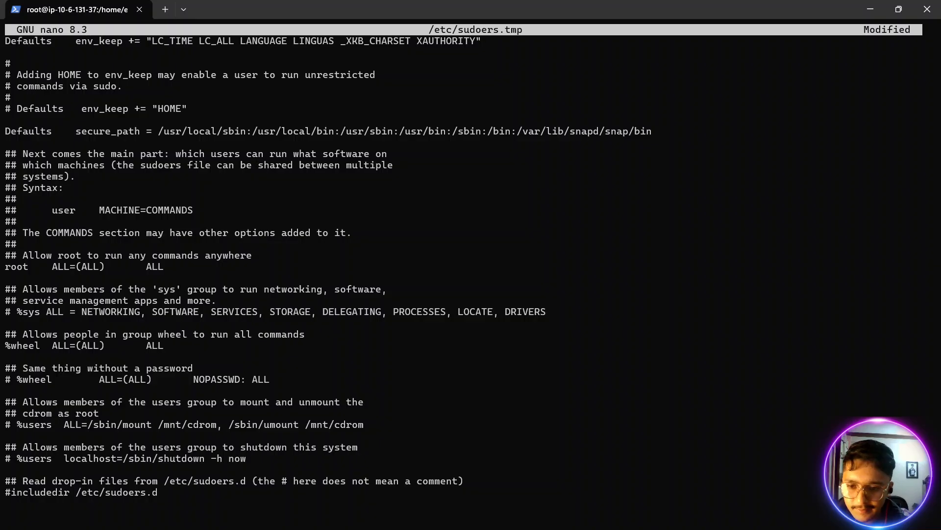
- Copy the AWS Delegated Administrators rule from the browser notes and paste it at the end of the sudoers file in the terminal
{"action": "key", "text": "alt+Tab"}
{"action": "double_click", "coordinate": [413, 233]}
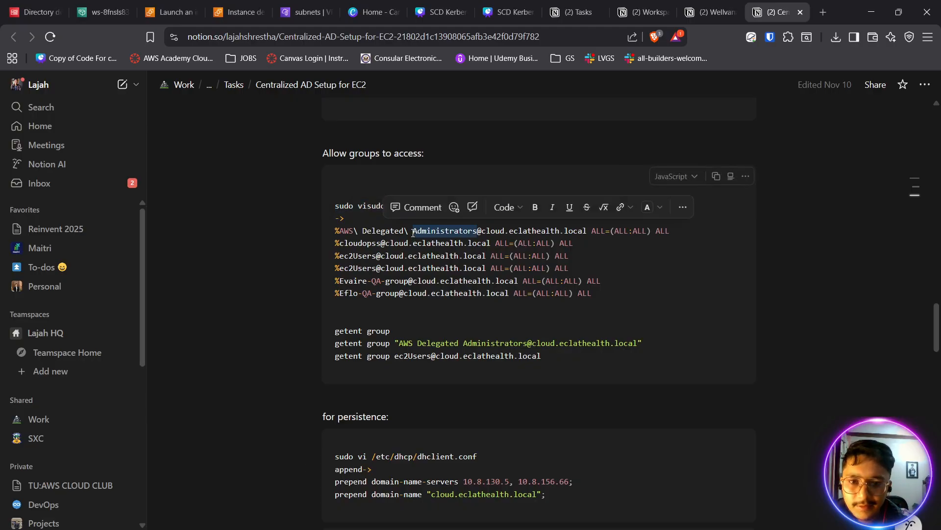
{"action": "triple_click", "coordinate": [413, 233]}
{"action": "right_click", "coordinate": [412, 238]}
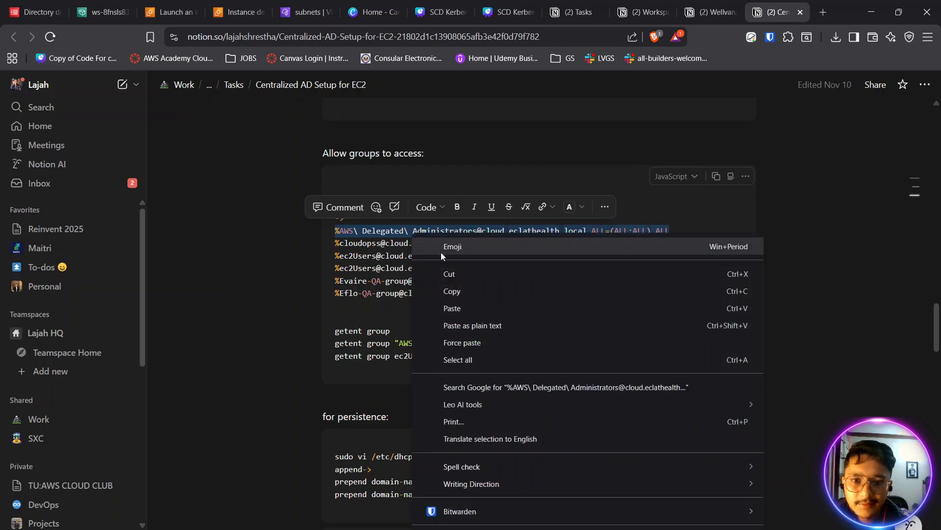
{"action": "left_click", "coordinate": [453, 291]}
{"action": "key", "text": "alt+Tab"}
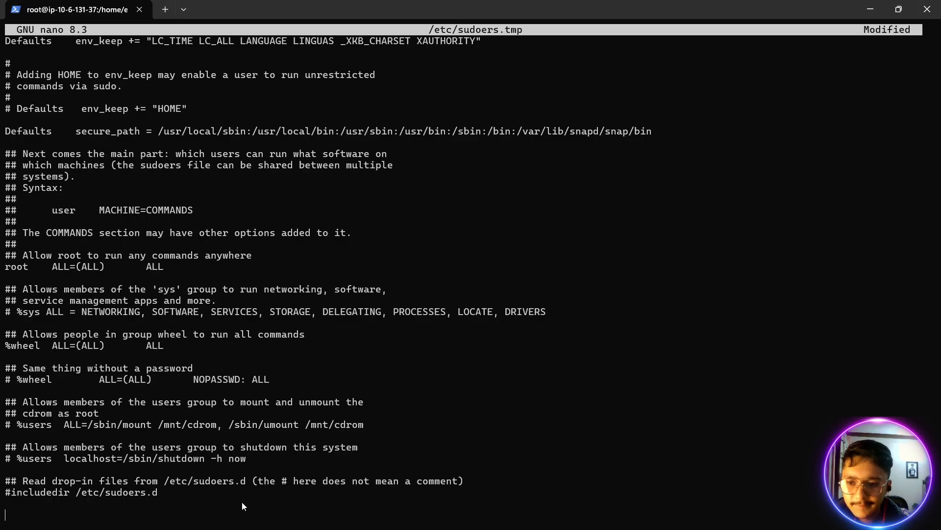
{"action": "right_click", "coordinate": [243, 495]}
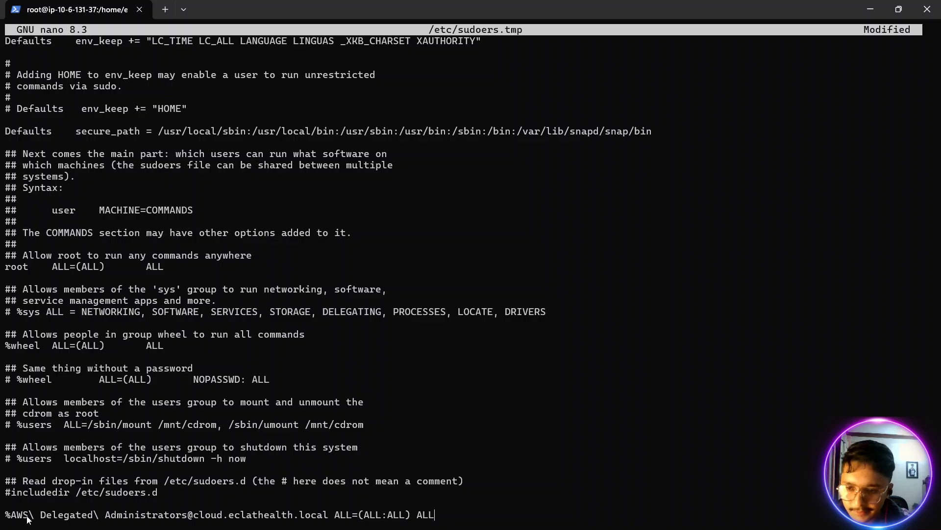
- Replace cloud.eclathealth with event.ascd in the domain of the pasted AWS Delegated Administrators rule
{"action": "triple_click", "coordinate": [152, 515]}
{"action": "left_click", "coordinate": [152, 514]}
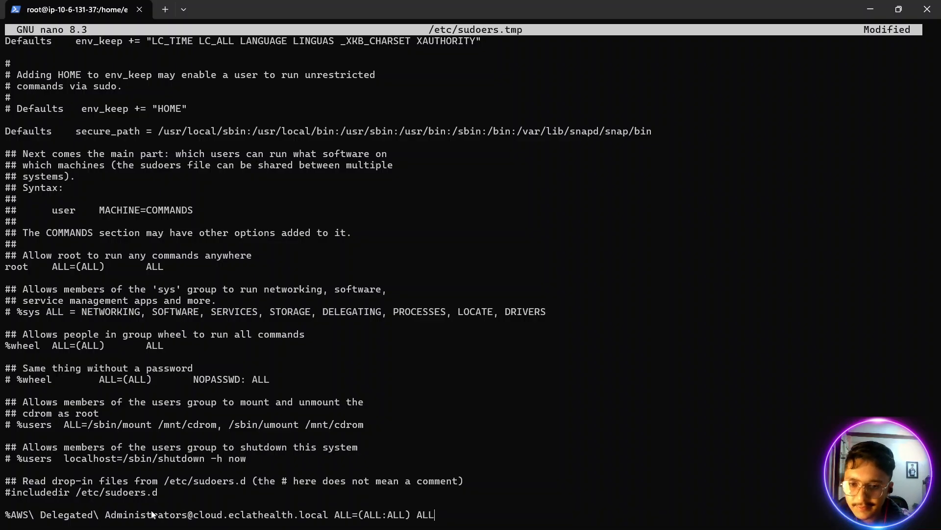
{"action": "left_click_drag", "start_coordinate": [213, 514], "coordinate": [324, 514]}
{"action": "left_click", "coordinate": [324, 514]}
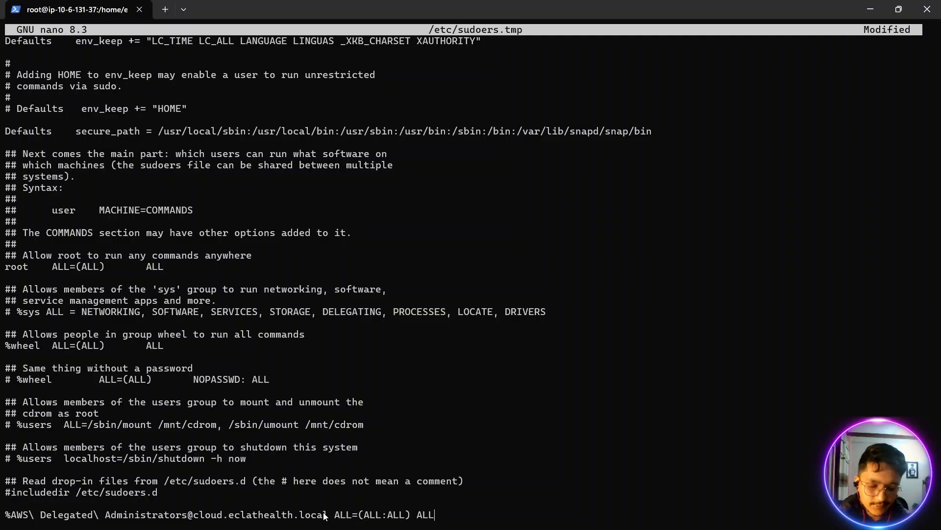
{"action": "scroll", "coordinate": [324, 515], "scroll_direction": "down", "scroll_amount": 1}
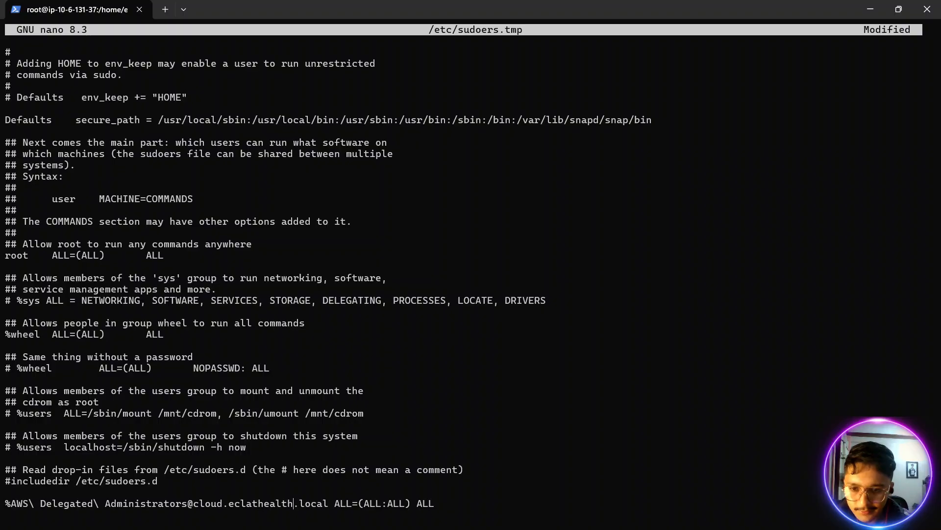
{"action": "key", "text": "BackSpace"}
{"action": "key", "text": "BackSpace"}
{"action": "key", "text": "BackSpace"}
{"action": "key", "text": "BackSpace"}
{"action": "key", "text": "BackSpace"}
{"action": "key", "text": "BackSpace"}
{"action": "key", "text": "BackSpace"}
{"action": "key", "text": "BackSpace"}
{"action": "key", "text": "BackSpace"}
{"action": "key", "text": "BackSpace"}
{"action": "key", "text": "BackSpace"}
{"action": "key", "text": "BackSpace"}
{"action": "key", "text": "BackSpace"}
{"action": "key", "text": "BackSpace"}
{"action": "key", "text": "BackSpace"}
{"action": "key", "text": "BackSpace"}
{"action": "key", "text": "BackSpace"}
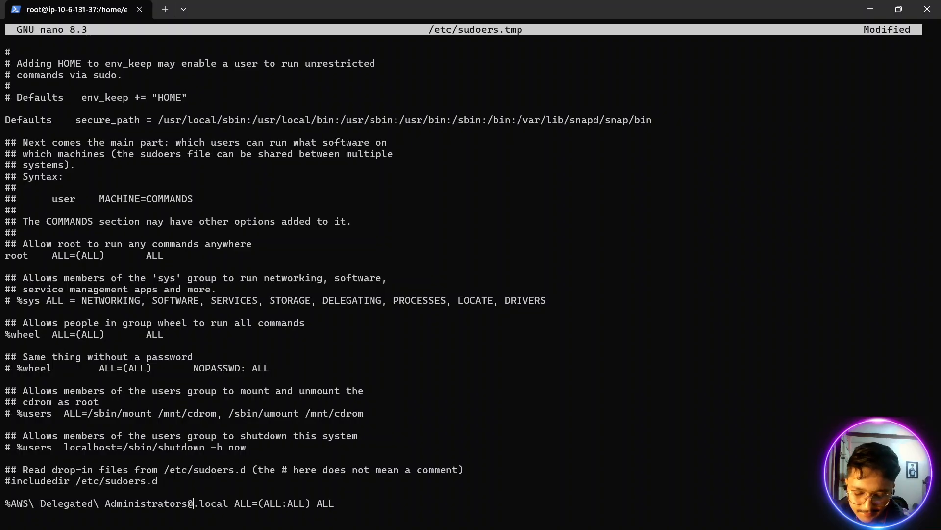
{"action": "type", "text": "event"}
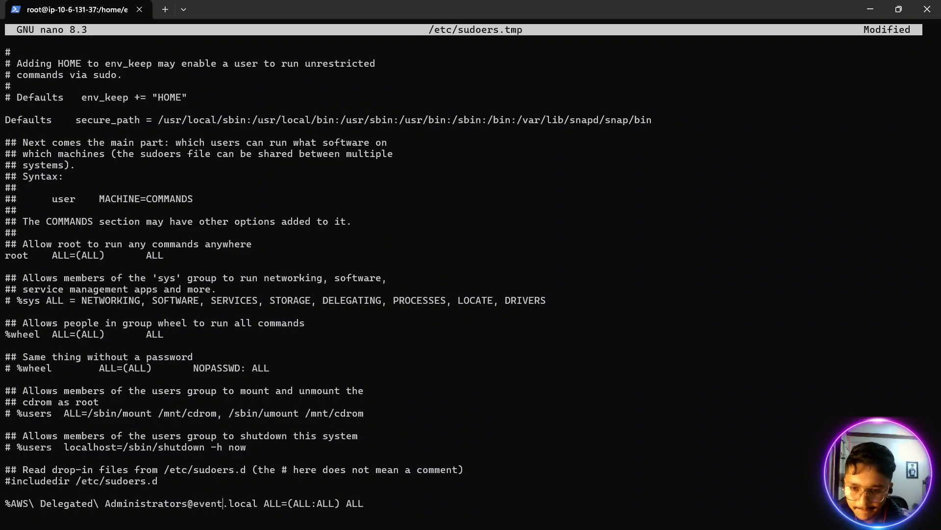
{"action": "type", "text": ".ascd"}
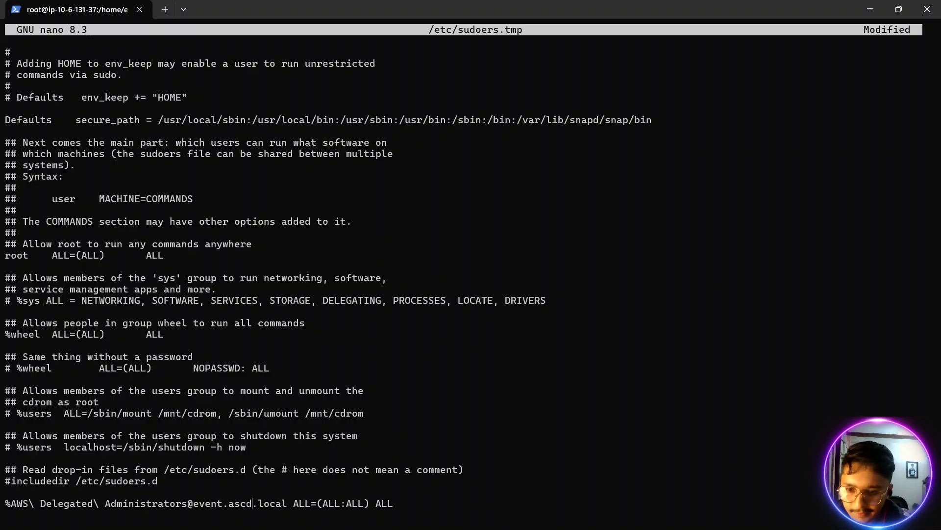
- Check the Directory DNS name in the browser's AWS Directory Service console, returning to the terminal
{"action": "key", "text": "alt+Tab"}
{"action": "left_click", "coordinate": [33, 12]}
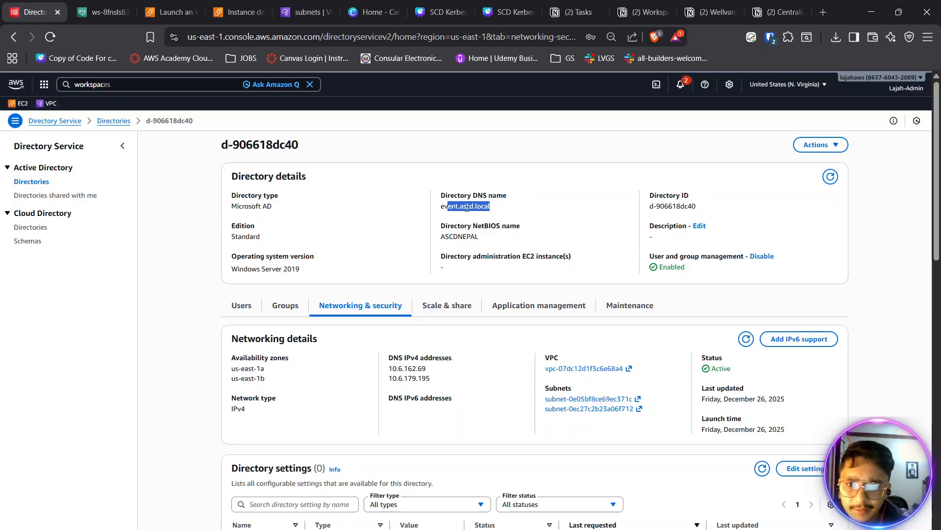
{"action": "key", "text": "alt+Tab"}
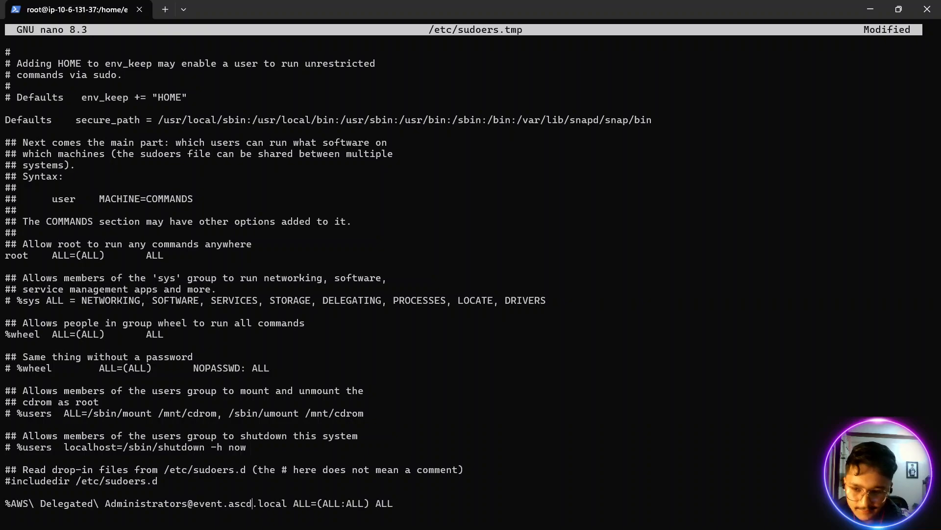
- Save the sudoers file with the new group rule and exit nano
{"action": "key", "text": "Escape"}
{"action": "key", "text": "colon"}
{"action": "type", "text": "wq"}
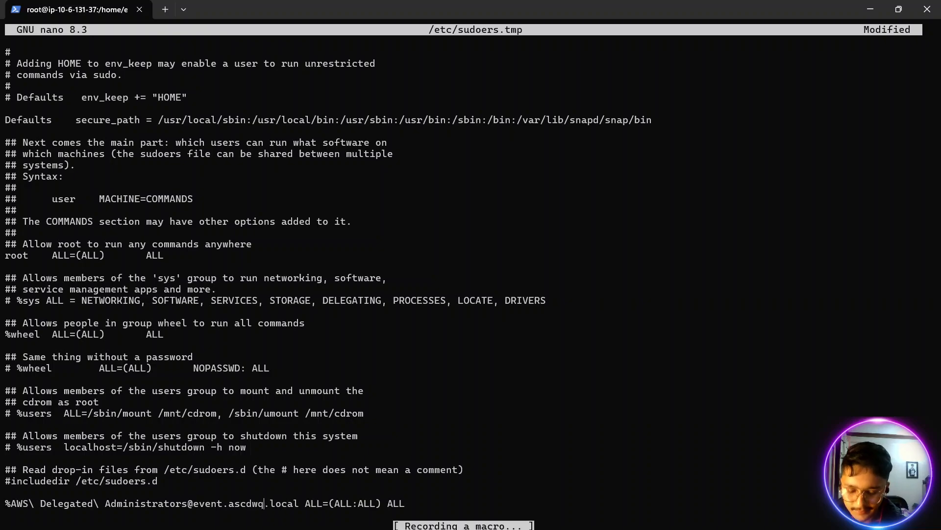
{"action": "key", "text": "ctrl+s"}
{"action": "key", "text": "ctrl+x"}
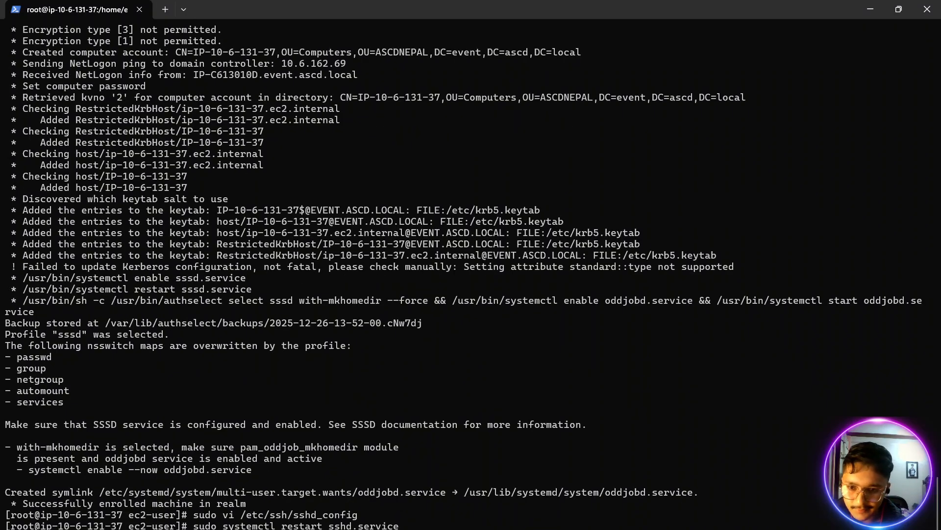
- Reopen the sudoers file with sudo visudo and go to the group rule at its end
{"action": "key", "text": "Return"}
{"action": "key", "text": "Down"}
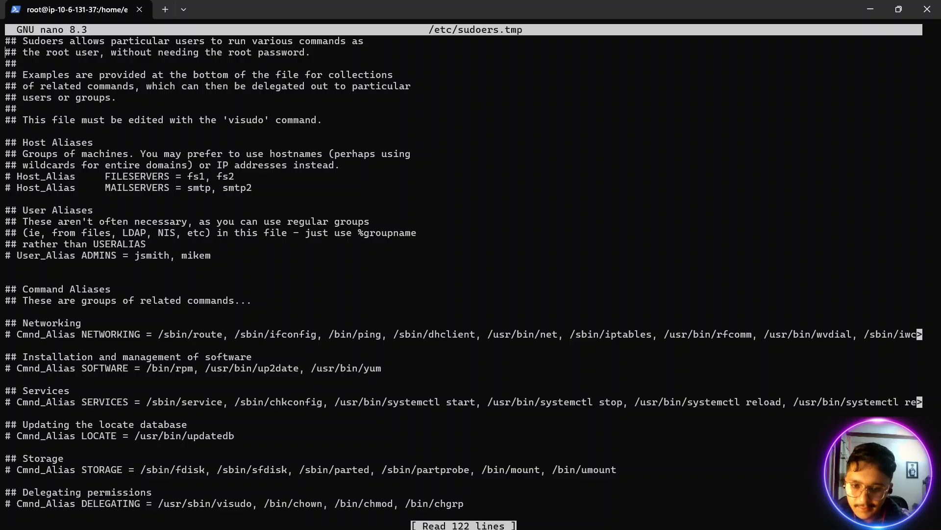
{"action": "key", "text": "Down"}
{"action": "key", "text": "Down"}
{"action": "key", "text": "Down"}
{"action": "key", "text": "Down"}
{"action": "key", "text": "Down"}
{"action": "key", "text": "Down"}
{"action": "key", "text": "Down"}
{"action": "key", "text": "Down"}
{"action": "key", "text": "Down"}
{"action": "key", "text": "Down"}
{"action": "key", "text": "Down"}
{"action": "key", "text": "Down"}
{"action": "key", "text": "Down"}
{"action": "key", "text": "Down"}
{"action": "key", "text": "Down"}
{"action": "key", "text": "Down"}
{"action": "key", "text": "Down"}
{"action": "key", "text": "Down"}
{"action": "key", "text": "Down"}
{"action": "key", "text": "Down"}
{"action": "key", "text": "Down"}
{"action": "key", "text": "Down"}
{"action": "key", "text": "Down"}
{"action": "key", "text": "Down"}
{"action": "key", "text": "Down"}
{"action": "key", "text": "Down"}
{"action": "key", "text": "Down"}
{"action": "key", "text": "Down"}
{"action": "key", "text": "Down"}
{"action": "key", "text": "Down"}
{"action": "key", "text": "Down"}
{"action": "key", "text": "Down"}
{"action": "key", "text": "Down"}
{"action": "key", "text": "Down"}
{"action": "key", "text": "Down"}
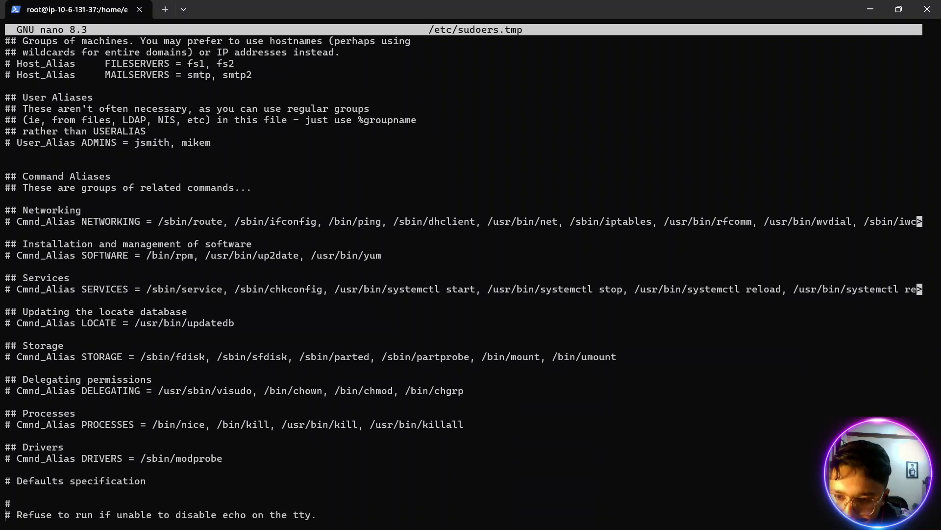
{"action": "key", "text": "Down"}
{"action": "key", "text": "Down"}
{"action": "key", "text": "Down"}
{"action": "key", "text": "Down"}
{"action": "key", "text": "Down"}
{"action": "key", "text": "Down"}
{"action": "key", "text": "Down"}
{"action": "key", "text": "Down"}
{"action": "key", "text": "Down"}
{"action": "key", "text": "Down"}
{"action": "key", "text": "Down"}
{"action": "key", "text": "Down"}
{"action": "key", "text": "Down"}
{"action": "key", "text": "Down"}
{"action": "key", "text": "Down"}
{"action": "key", "text": "Down"}
{"action": "key", "text": "Down"}
{"action": "key", "text": "Down"}
{"action": "key", "text": "Down"}
{"action": "key", "text": "Down"}
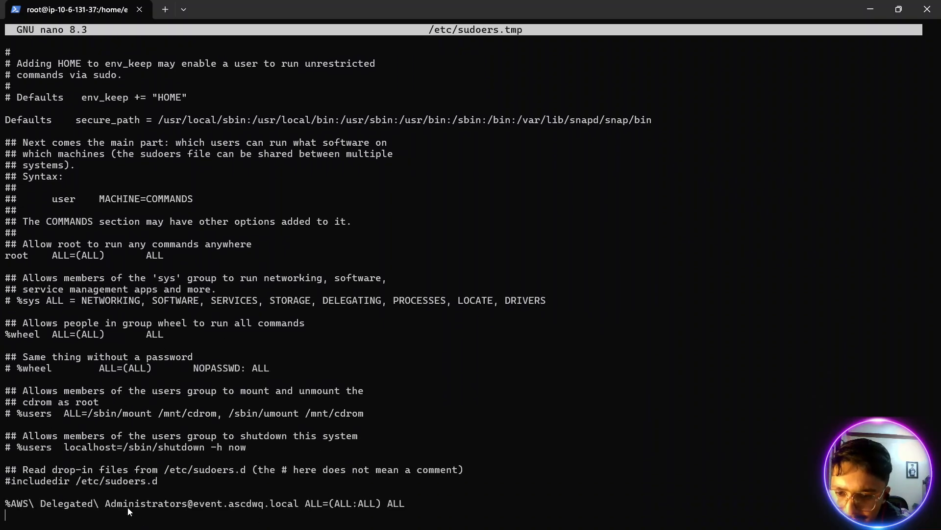
- Delete the stray wq from the domain in the AWS Delegated Administrators rule, making it event.ascd.local
{"action": "left_click_drag", "start_coordinate": [125, 506], "coordinate": [186, 510]}
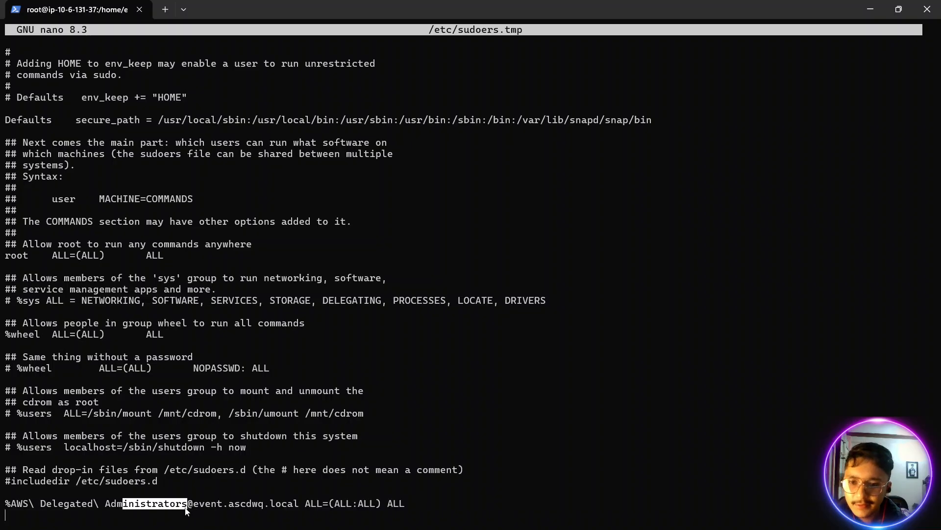
{"action": "left_click", "coordinate": [264, 507]}
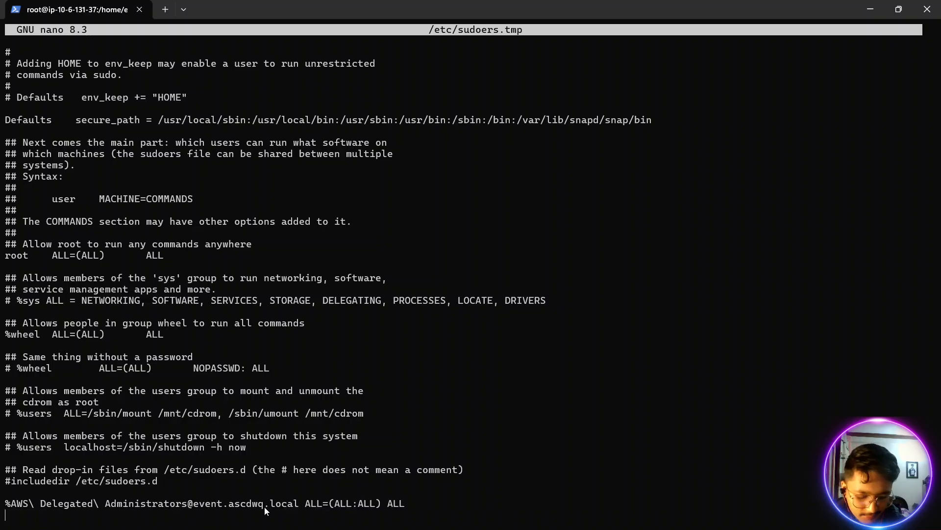
{"action": "type", "text": "i"}
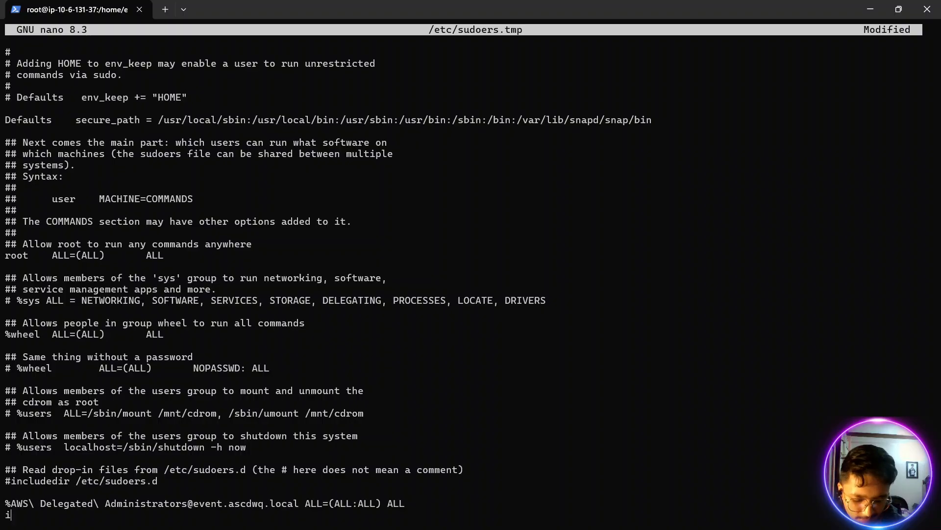
{"action": "key", "text": "BackSpace"}
{"action": "key", "text": "Up"}
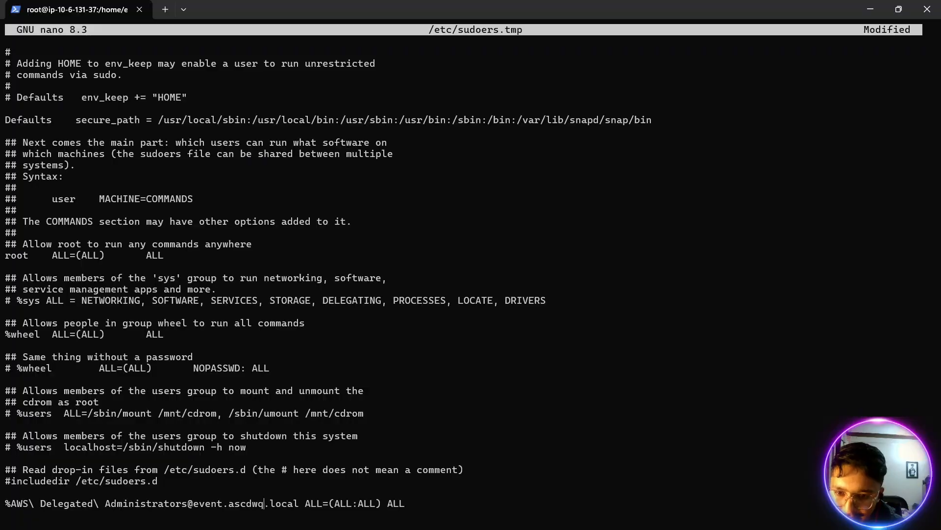
{"action": "key", "text": "BackSpace"}
{"action": "key", "text": "BackSpace"}
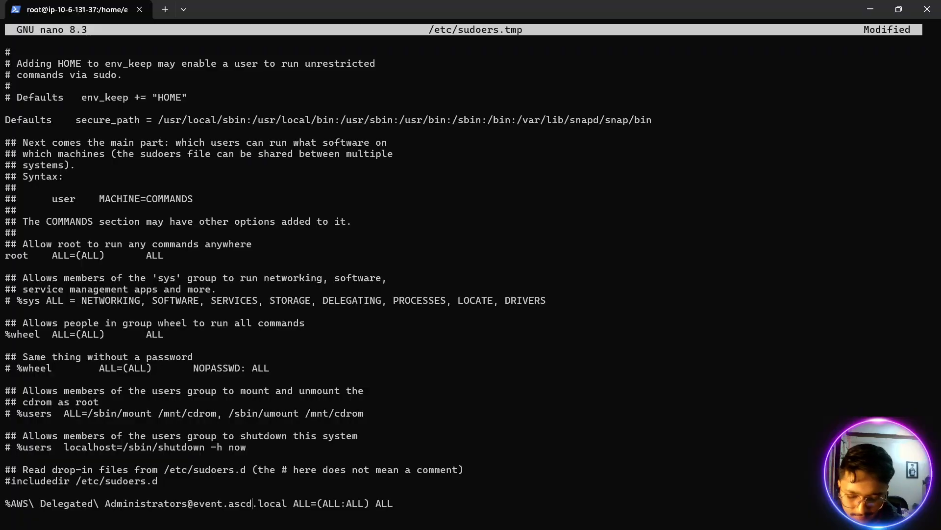
- Save the corrected sudoers file and leave the editor, removing any stray wq characters first
{"action": "key", "text": "Escape"}
{"action": "key", "text": "colon"}
{"action": "type", "text": "wq"}
{"action": "key", "text": "BackSpace"}
{"action": "key", "text": "BackSpace"}
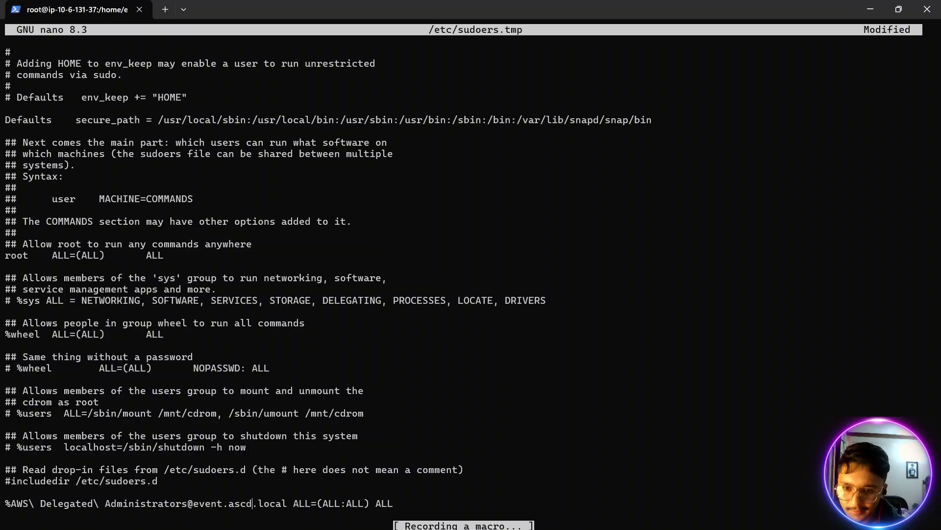
{"action": "key", "text": "ctrl+s"}
{"action": "key", "text": "ctrl+x"}
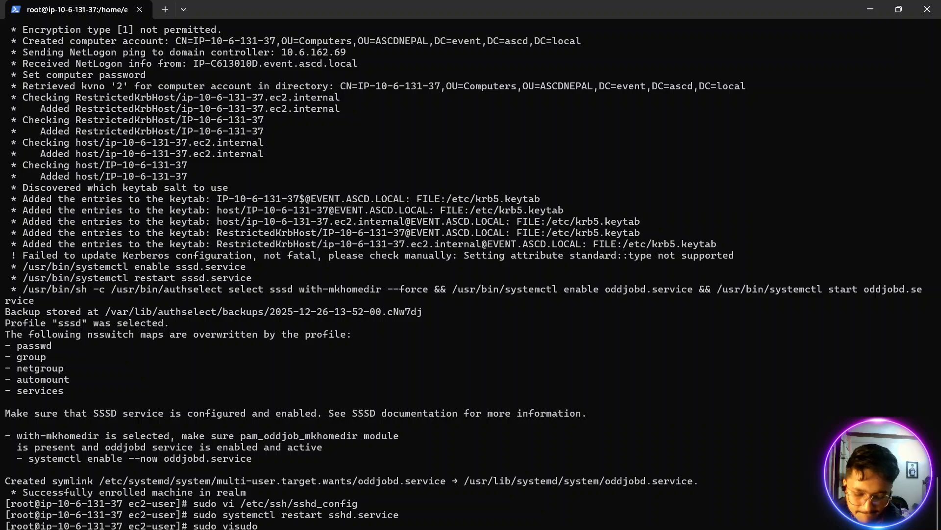
- Run sudo visudo again and recheck the domain in the AWS Delegated Administrators rule at the file's end
{"action": "key", "text": "Return"}
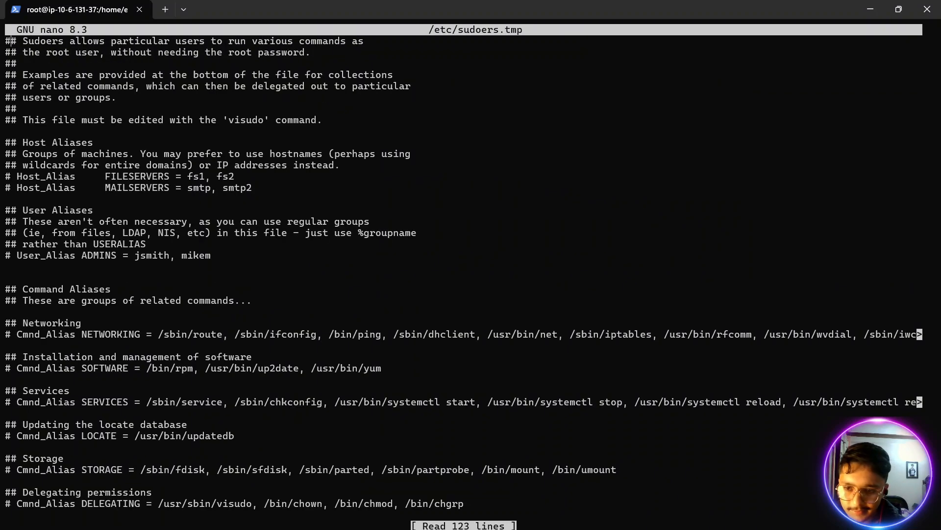
{"action": "key", "text": "Right"}
{"action": "key", "text": "Right"}
{"action": "key", "text": "Right"}
{"action": "key", "text": "Right"}
{"action": "key", "text": "Right"}
{"action": "key", "text": "Right"}
{"action": "key", "text": "Right"}
{"action": "key", "text": "Right"}
{"action": "key", "text": "Right"}
{"action": "key", "text": "Right"}
{"action": "key", "text": "Right"}
{"action": "key", "text": "Down"}
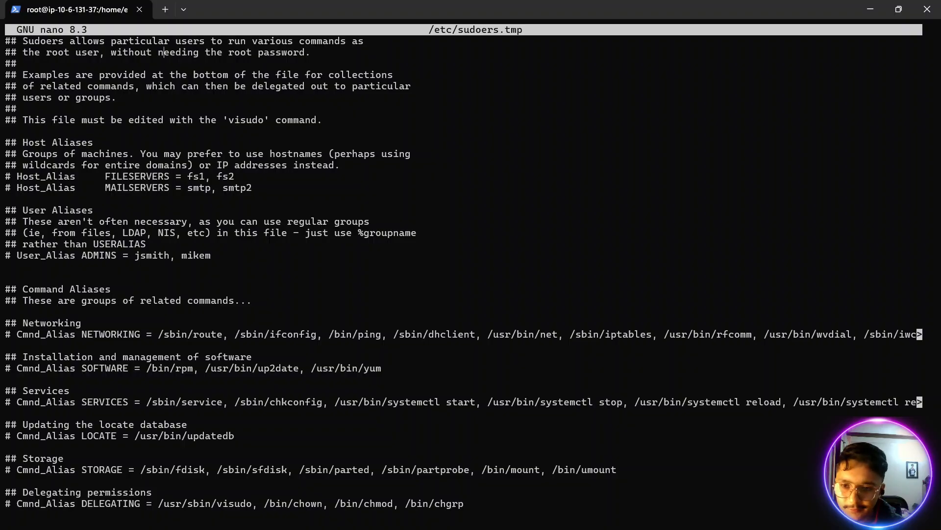
{"action": "key", "text": "Down"}
{"action": "key", "text": "Down"}
{"action": "key", "text": "Down"}
{"action": "key", "text": "Down"}
{"action": "key", "text": "Down"}
{"action": "key", "text": "Down"}
{"action": "key", "text": "Down"}
{"action": "key", "text": "Down"}
{"action": "key", "text": "Down"}
{"action": "key", "text": "Down"}
{"action": "key", "text": "Down"}
{"action": "key", "text": "Down"}
{"action": "key", "text": "Down"}
{"action": "key", "text": "Down"}
{"action": "key", "text": "Down"}
{"action": "key", "text": "Down"}
{"action": "key", "text": "Down"}
{"action": "key", "text": "Down"}
{"action": "key", "text": "Down"}
{"action": "key", "text": "Down"}
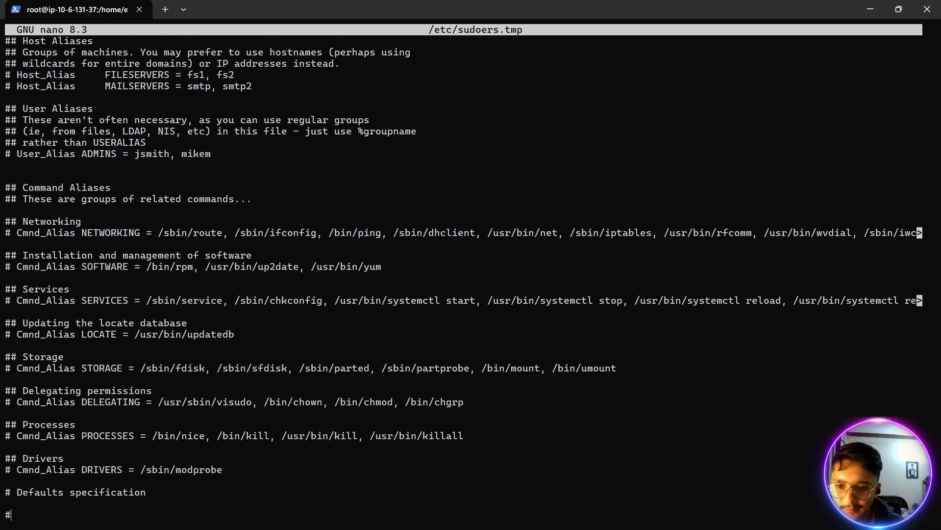
{"action": "key", "text": "Down"}
{"action": "key", "text": "Down"}
{"action": "key", "text": "Down"}
{"action": "key", "text": "Down"}
{"action": "key", "text": "Down"}
{"action": "key", "text": "Down"}
{"action": "key", "text": "Down"}
{"action": "key", "text": "Down"}
{"action": "key", "text": "Down"}
{"action": "key", "text": "Down"}
{"action": "key", "text": "Down"}
{"action": "key", "text": "Down"}
{"action": "key", "text": "Down"}
{"action": "key", "text": "Down"}
{"action": "key", "text": "Down"}
{"action": "key", "text": "Down"}
{"action": "key", "text": "Down"}
{"action": "key", "text": "Down"}
{"action": "key", "text": "Down"}
{"action": "key", "text": "Down"}
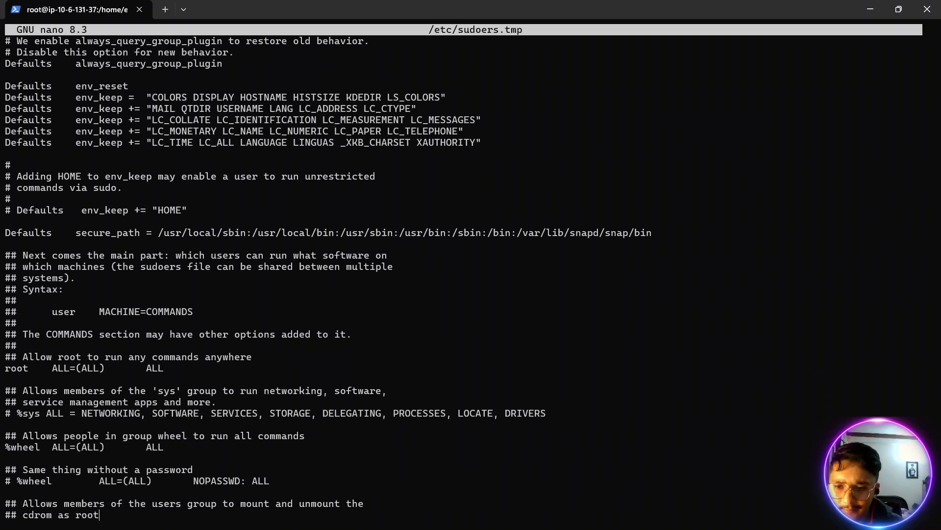
{"action": "key", "text": "Up"}
{"action": "key", "text": "Up"}
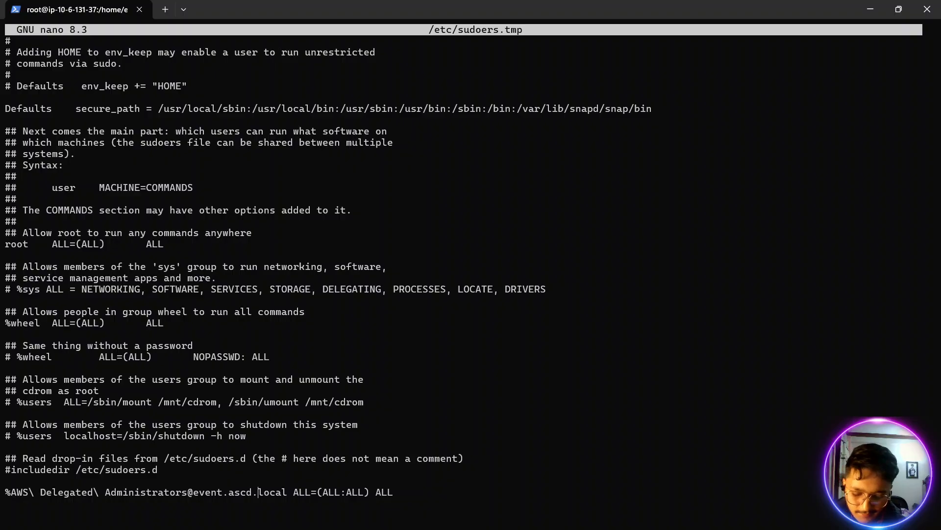
- Save the sudoers file with the AWS Delegated Administrators rule and exit the editor
{"action": "key", "text": "ctrl+s"}
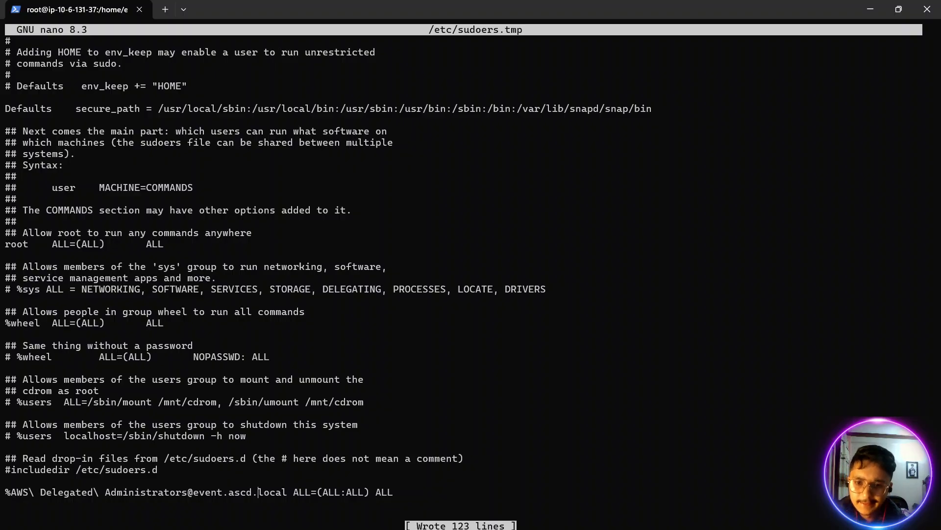
{"action": "key", "text": "ctrl+x"}
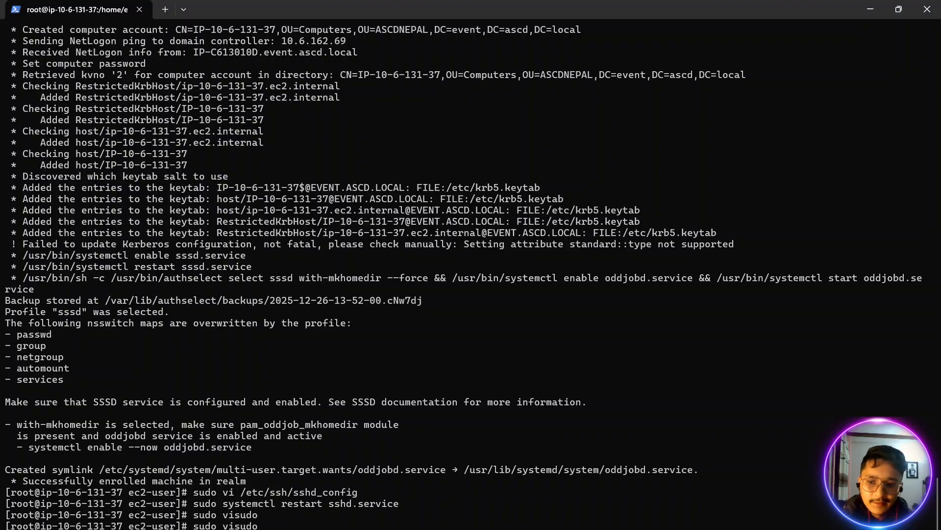
- Copy the sudo dhclient -r command from the Centralized AD Setup for EC2 notes and run it in the server's root session
{"action": "key", "text": "alt+Tab"}
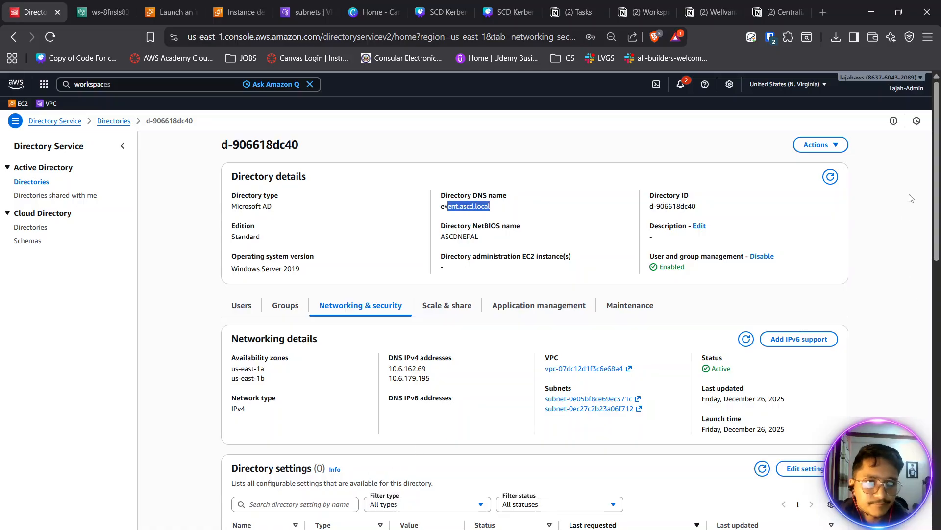
{"action": "left_click", "coordinate": [758, 16]}
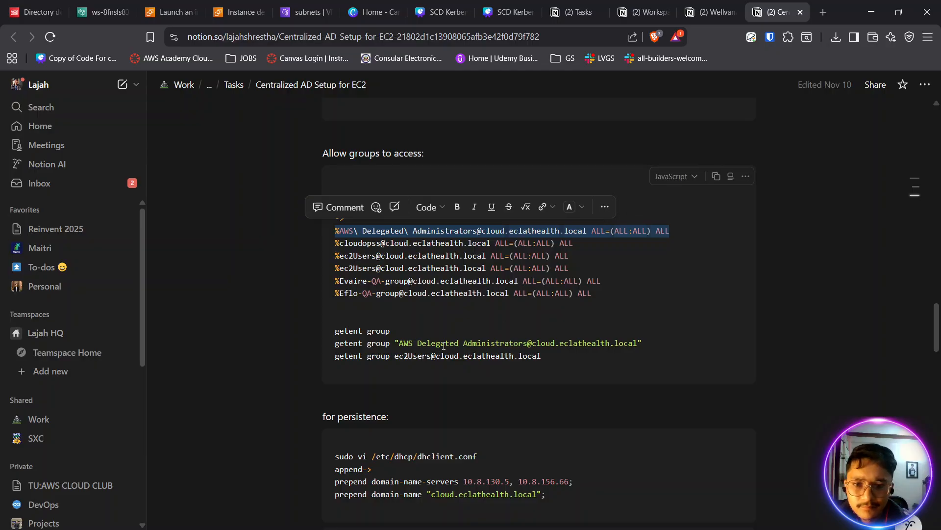
{"action": "scroll", "coordinate": [444, 345], "scroll_direction": "down", "scroll_amount": 2}
{"action": "scroll", "coordinate": [443, 346], "scroll_direction": "down", "scroll_amount": 1}
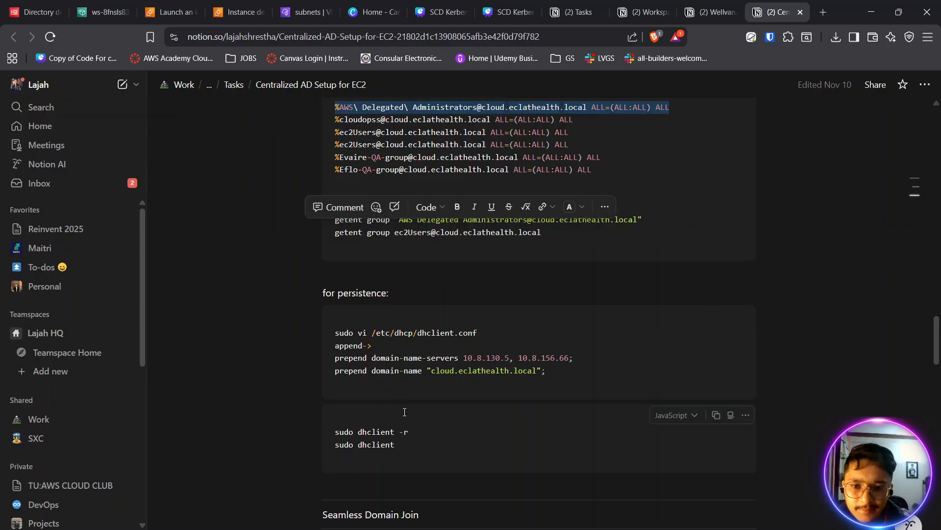
{"action": "scroll", "coordinate": [397, 388], "scroll_direction": "down", "scroll_amount": 1}
{"action": "triple_click", "coordinate": [396, 372]}
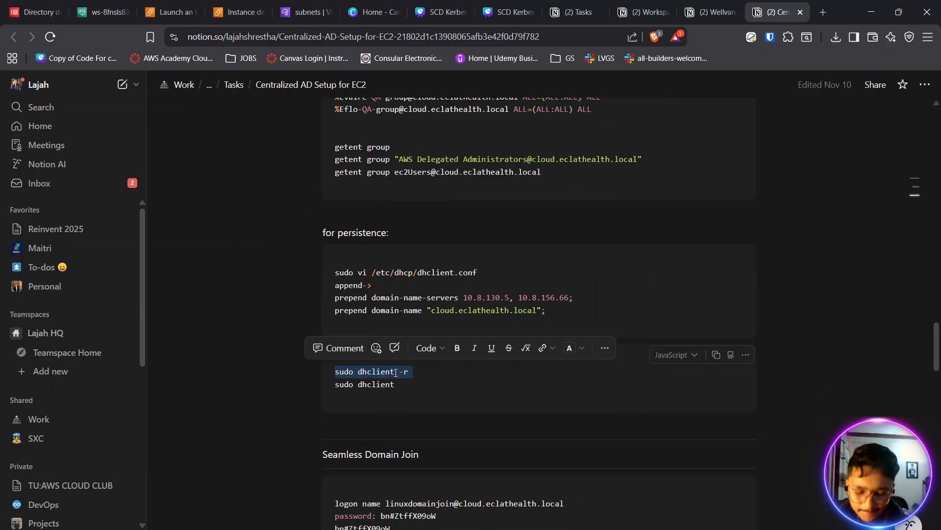
{"action": "key", "text": "alt+Tab"}
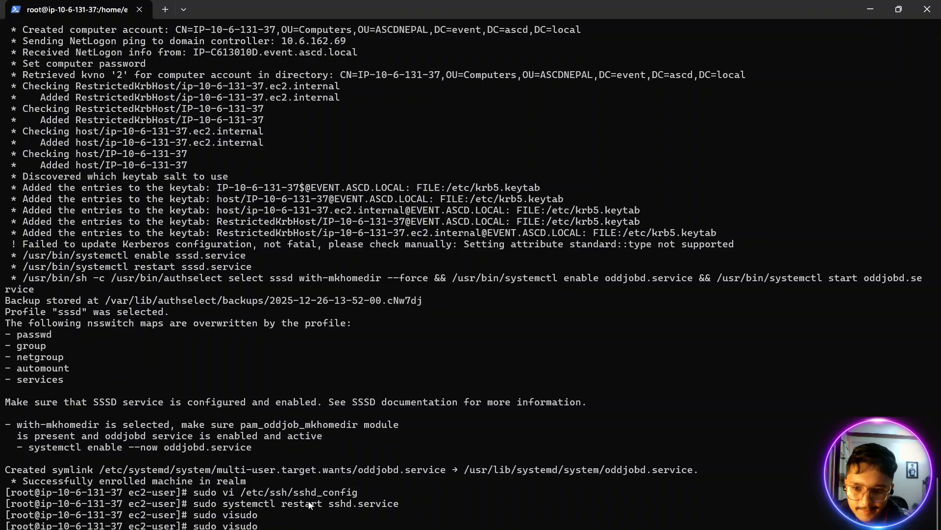
{"action": "key", "text": "ctrl+v"}
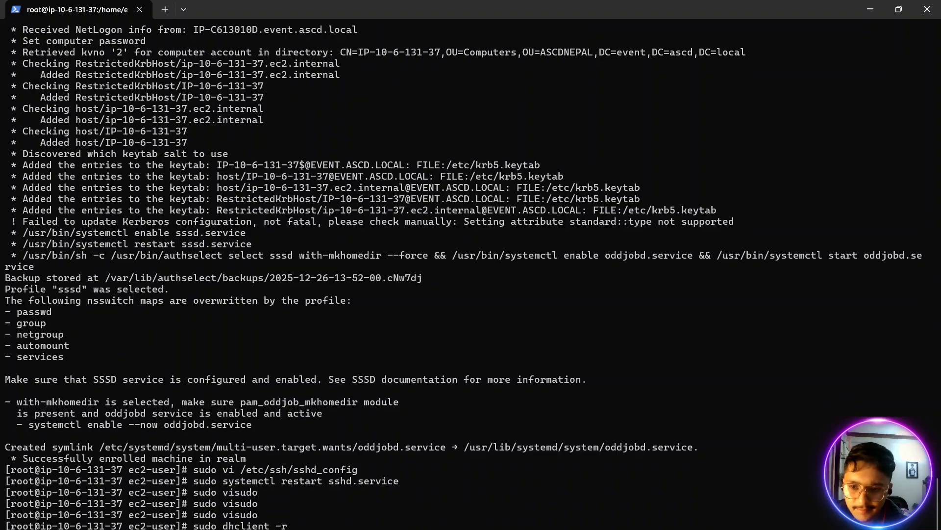
- Open a new PowerShell session and begin an ssh -l command with the event.ascd.local domain's admin account as login
{"action": "left_click", "coordinate": [167, 10]}
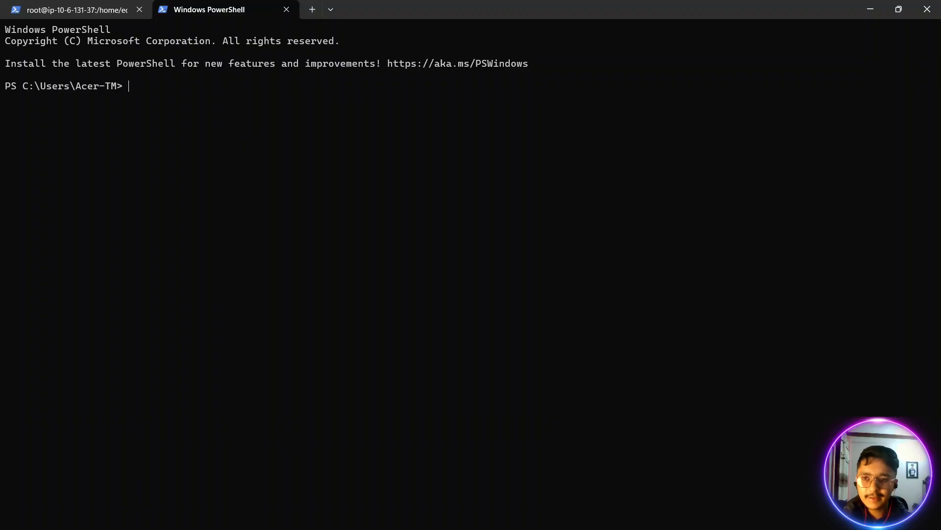
{"action": "type", "text": "ssh -l"}
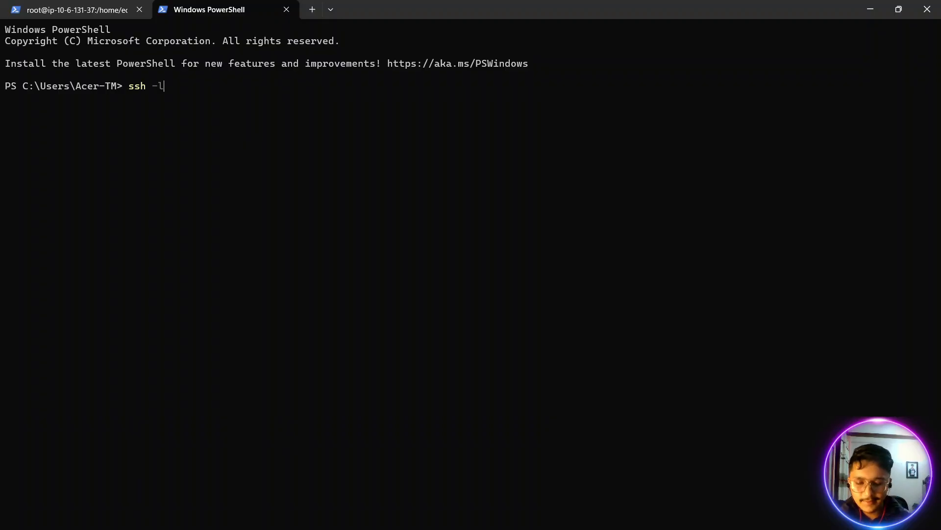
{"action": "type", "text": " admin"}
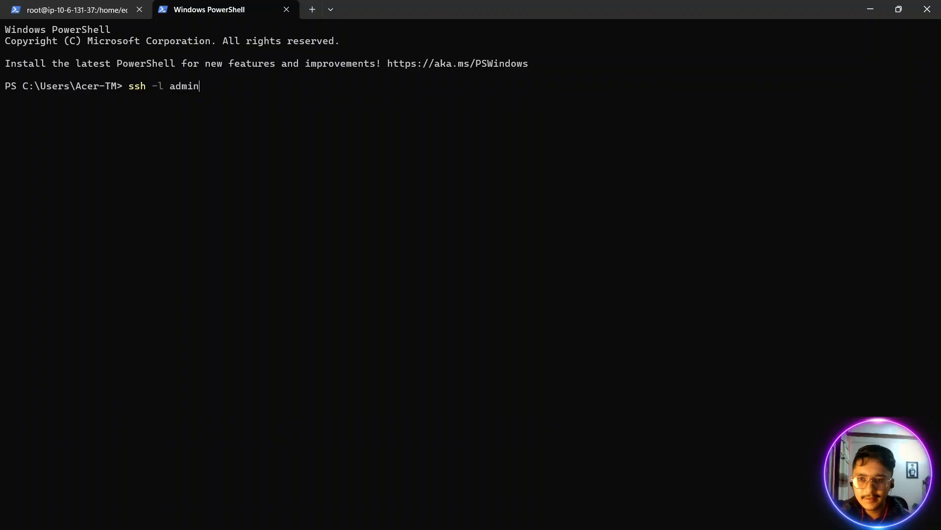
{"action": "type", "text": "@even"}
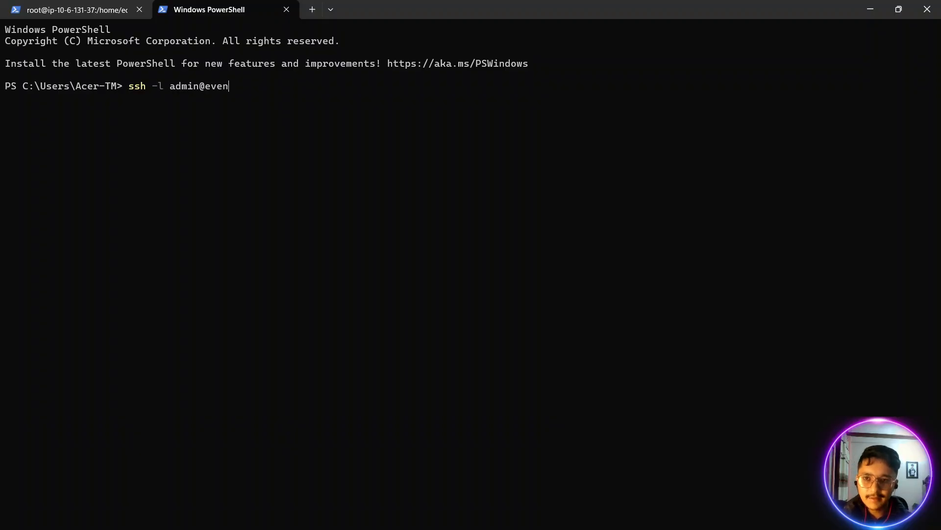
{"action": "type", "text": "ts"}
{"action": "key", "text": "BackSpace"}
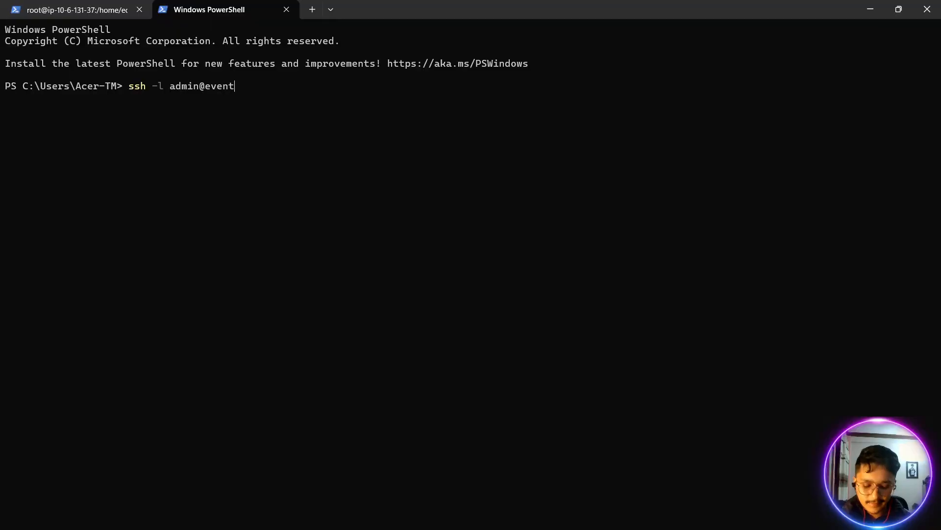
{"action": "type", "text": ".ascd."}
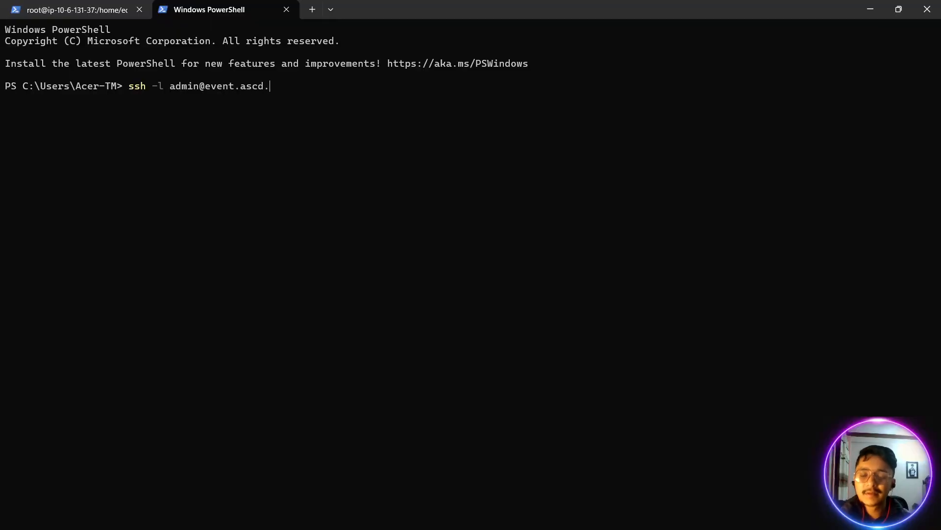
{"action": "type", "text": "local"}
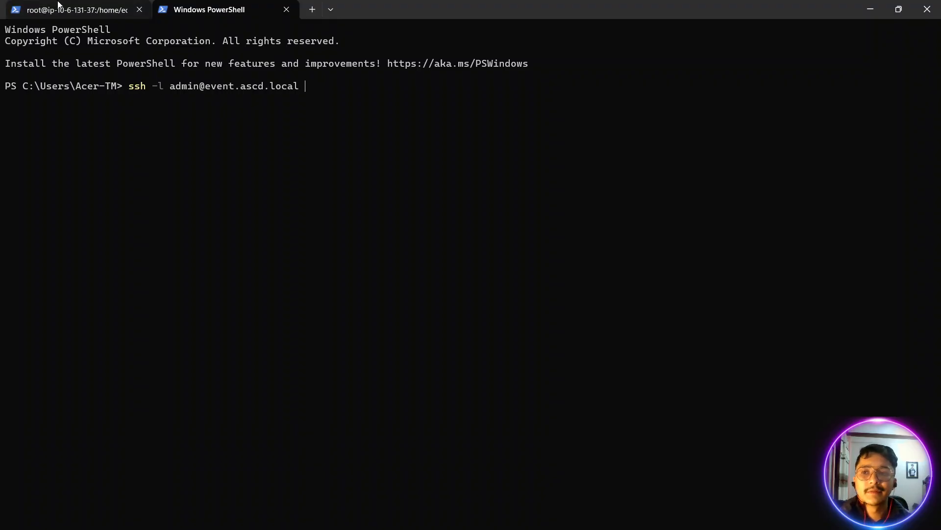
- Copy DomainJoinTestServer's public IPv4 address, 3.85.59.78, from the EC2 console, add it to the ssh command and run it
{"action": "key", "text": "alt+Tab"}
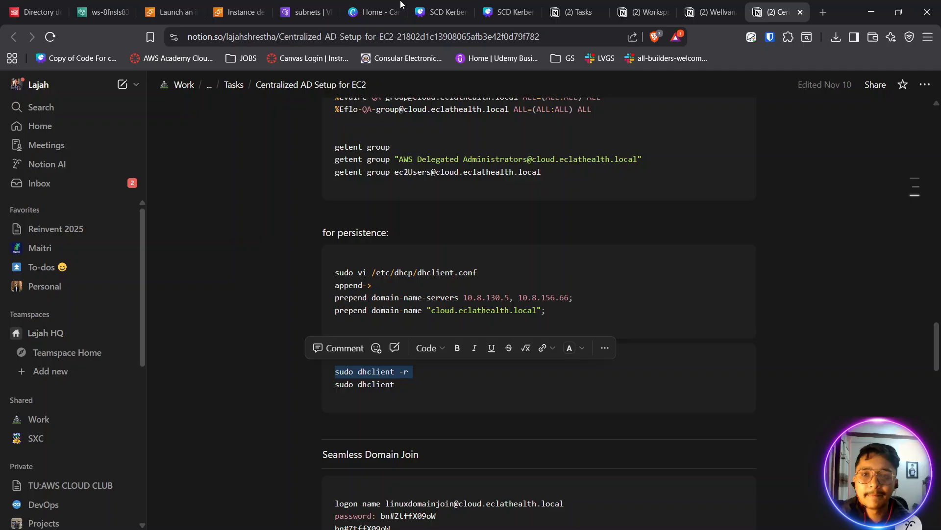
{"action": "left_click", "coordinate": [238, 12]}
{"action": "left_click_drag", "start_coordinate": [710, 192], "coordinate": [671, 197]}
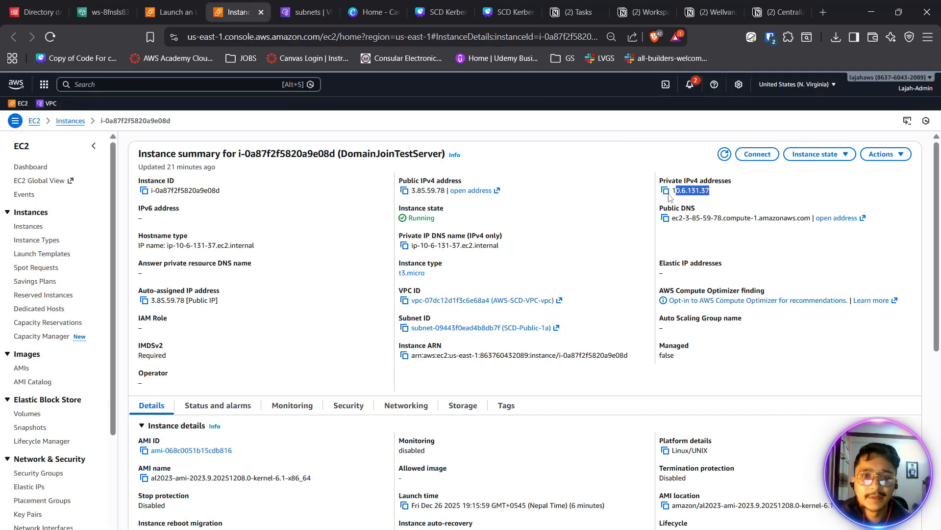
{"action": "left_click", "coordinate": [404, 190]}
{"action": "key", "text": "alt+Tab"}
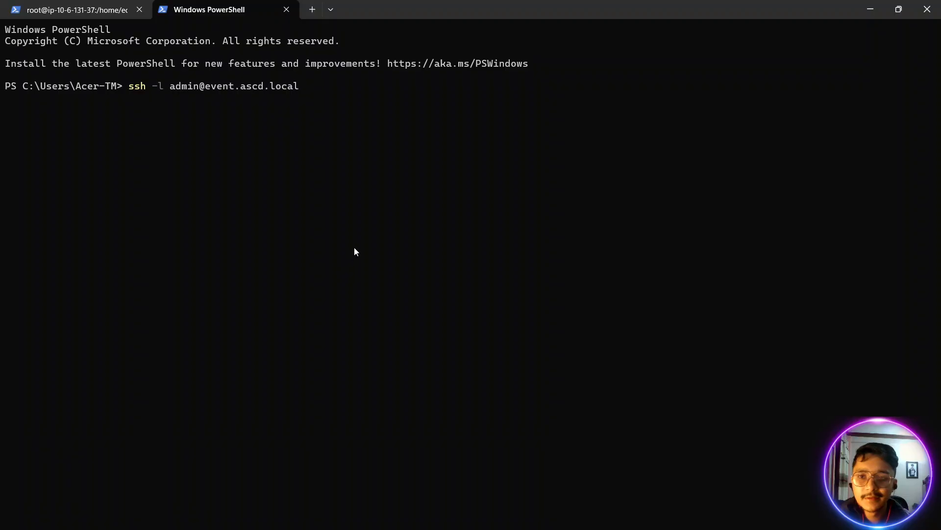
{"action": "key", "text": "ctrl+v"}
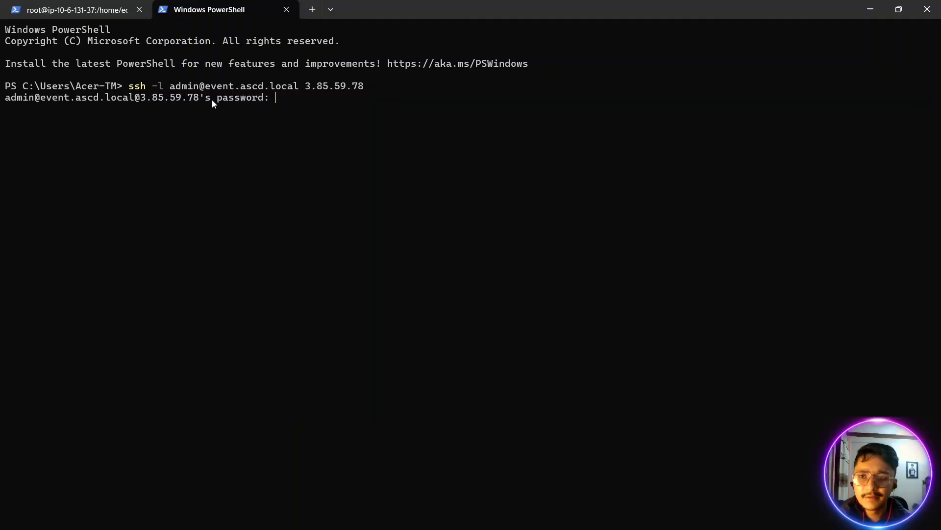
{"action": "left_click_drag", "start_coordinate": [8, 98], "coordinate": [284, 98]}
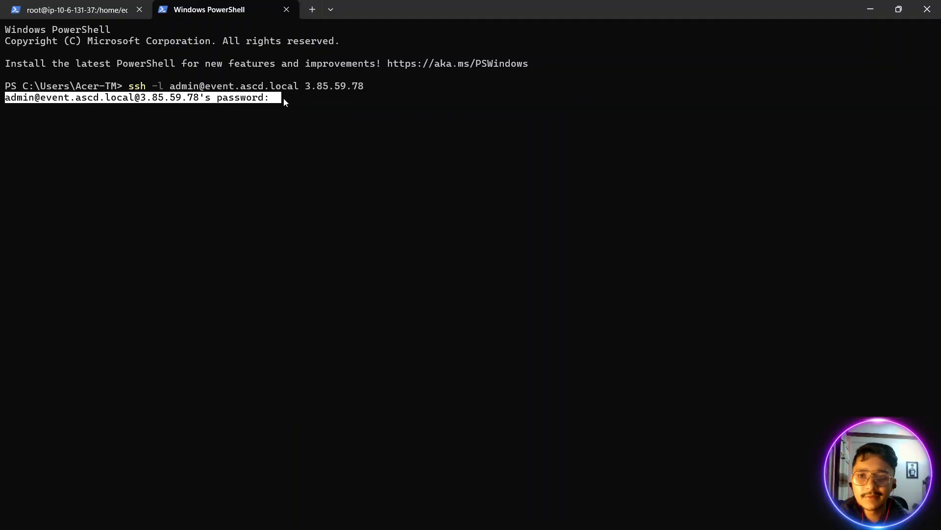
{"action": "left_click_drag", "start_coordinate": [371, 222], "coordinate": [371, 233]}
- Find the event.ascd.local admin login in the password vault by searching ascd, and enter its copied password at the SSH prompt
{"action": "key", "text": "alt+Tab"}
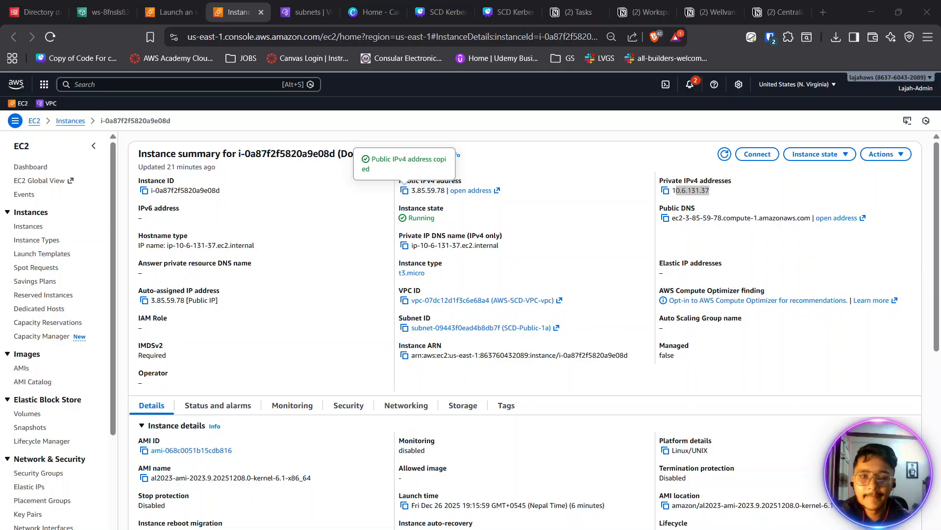
{"action": "left_click", "coordinate": [769, 42]}
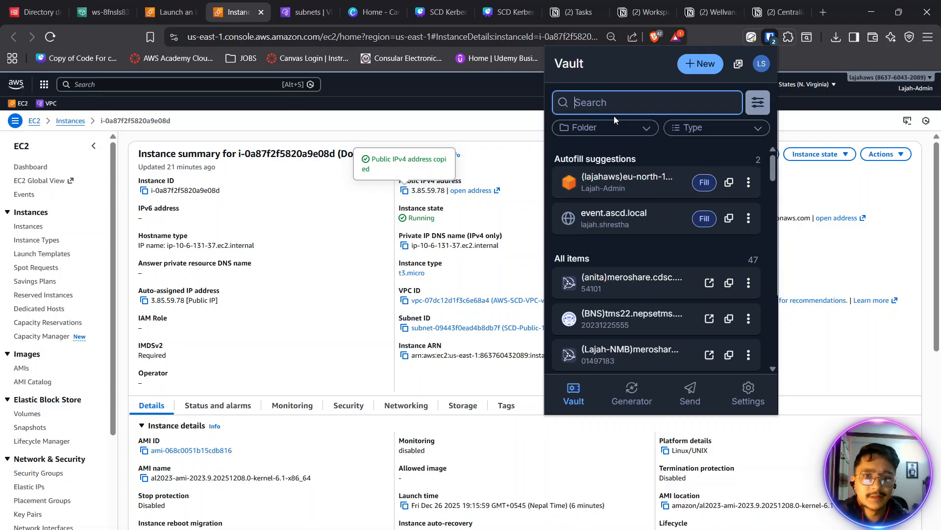
{"action": "type", "text": "as"}
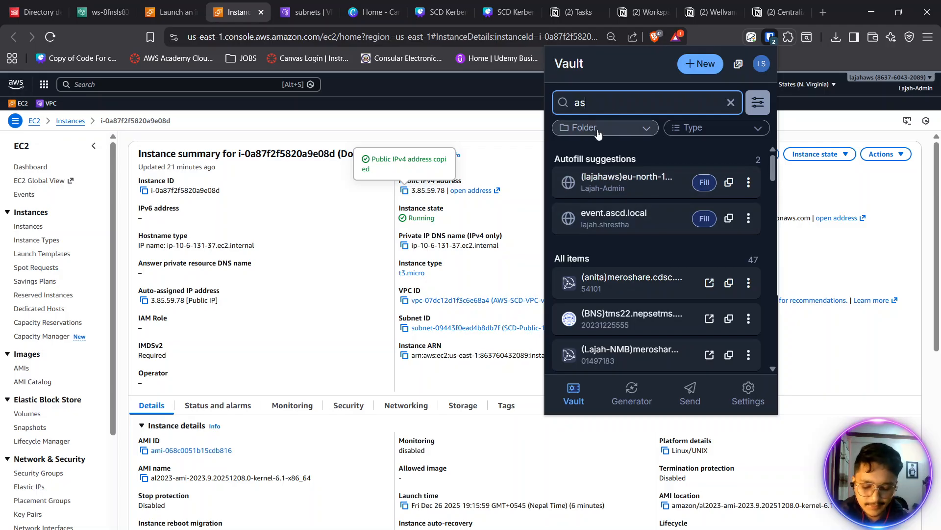
{"action": "type", "text": "cd"}
{"action": "left_click", "coordinate": [627, 249]}
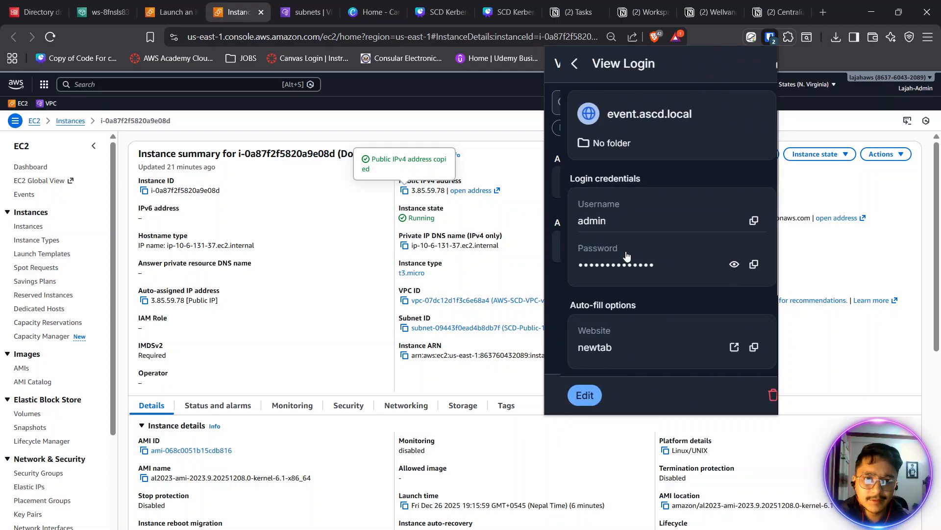
{"action": "left_click", "coordinate": [738, 263]}
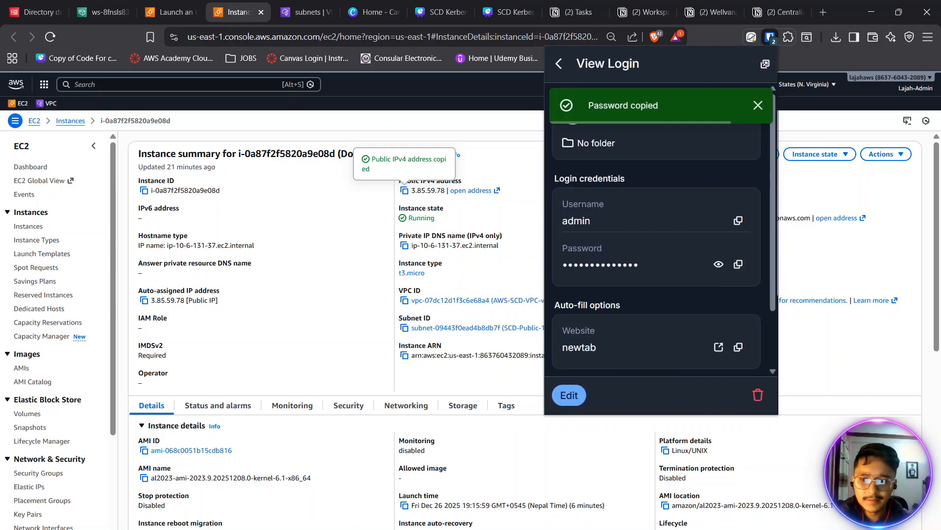
{"action": "key", "text": "alt+Tab"}
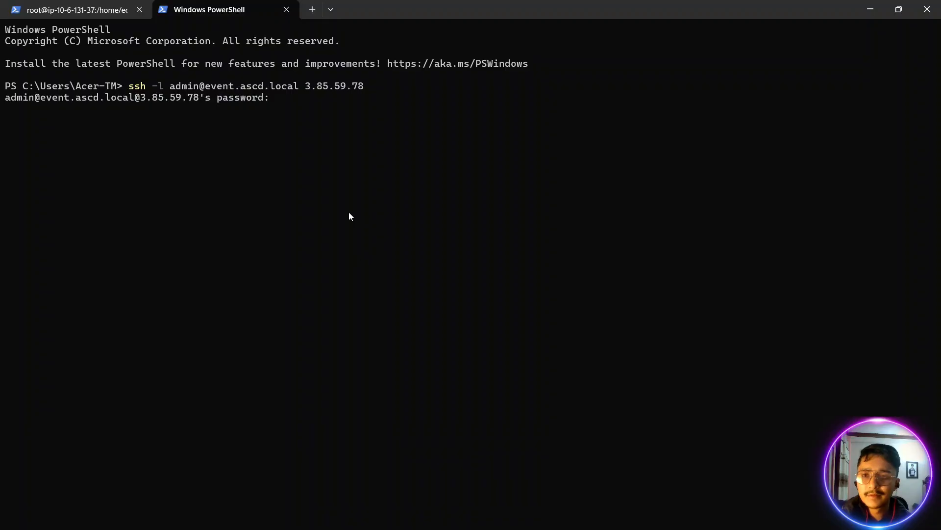
{"action": "key", "text": "ctrl+v"}
{"action": "key", "text": "Return"}
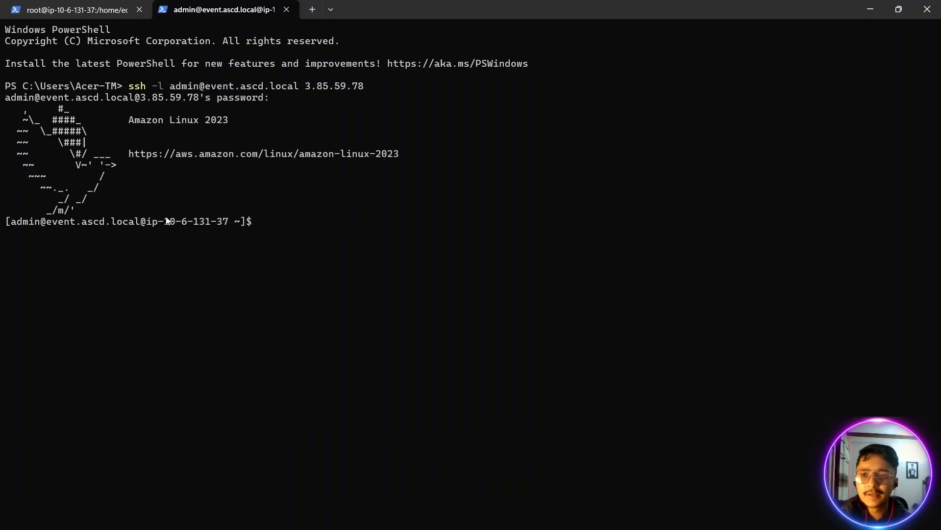
{"action": "left_click_drag", "start_coordinate": [7, 222], "coordinate": [262, 222]}
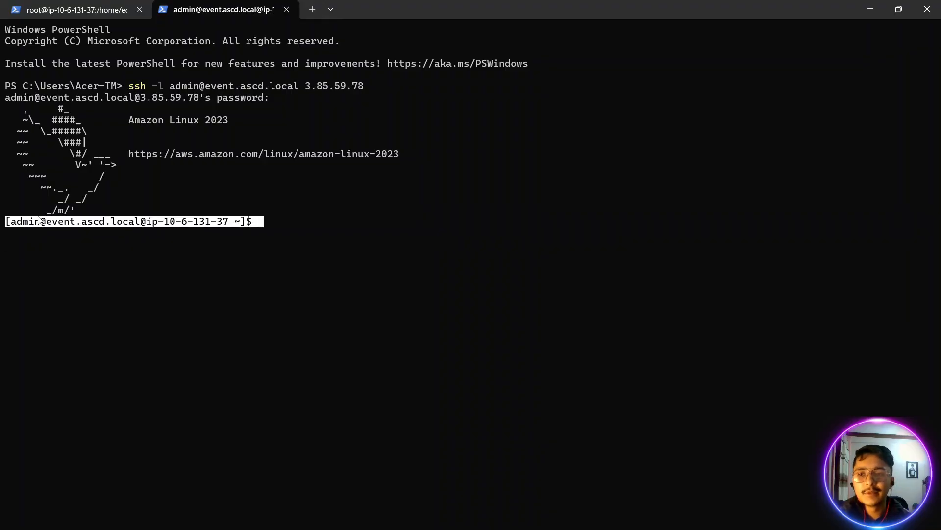
{"action": "left_click", "coordinate": [39, 221]}
{"action": "left_click", "coordinate": [56, 8]}
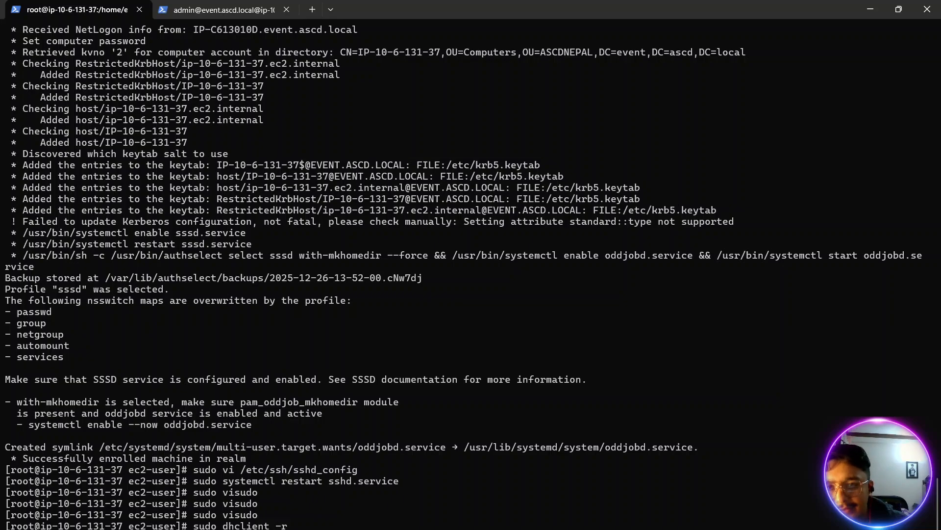
{"action": "left_click", "coordinate": [192, 7]}
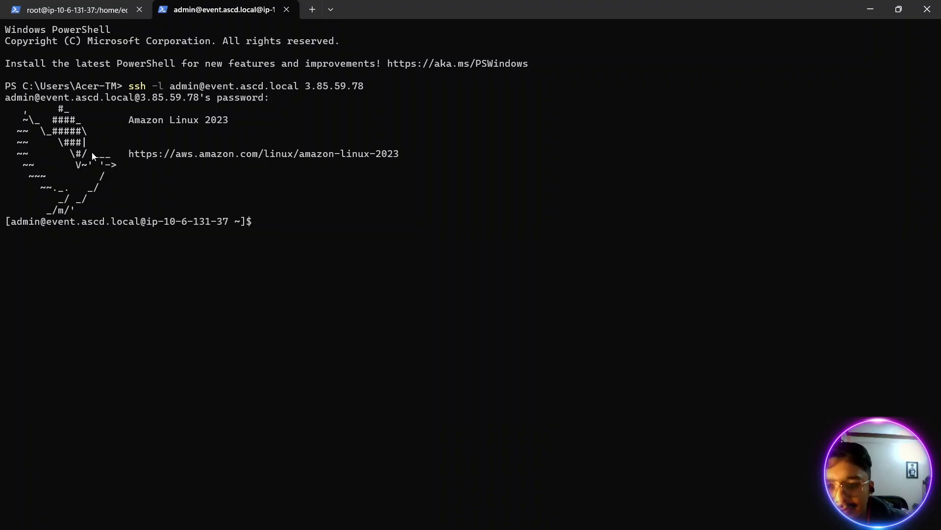
{"action": "left_click_drag", "start_coordinate": [14, 224], "coordinate": [23, 225]}
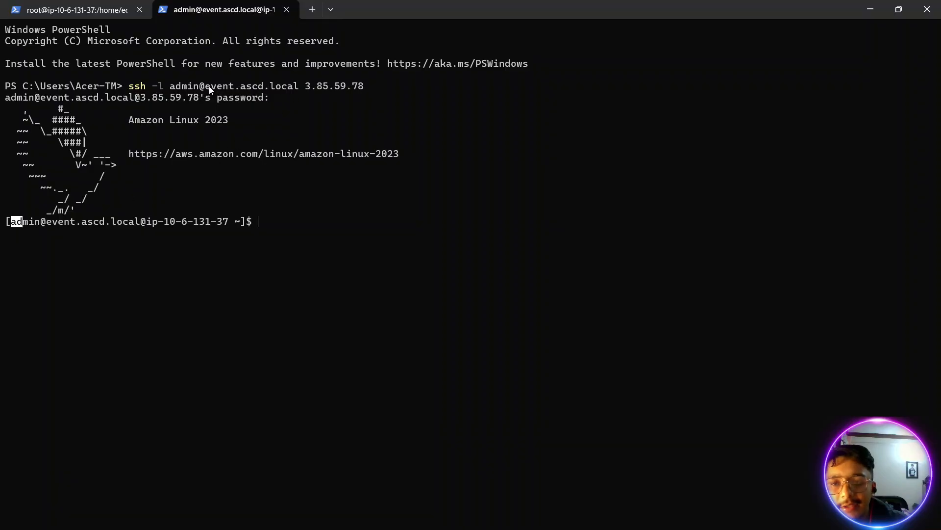
{"action": "left_click_drag", "start_coordinate": [206, 88], "coordinate": [364, 90]}
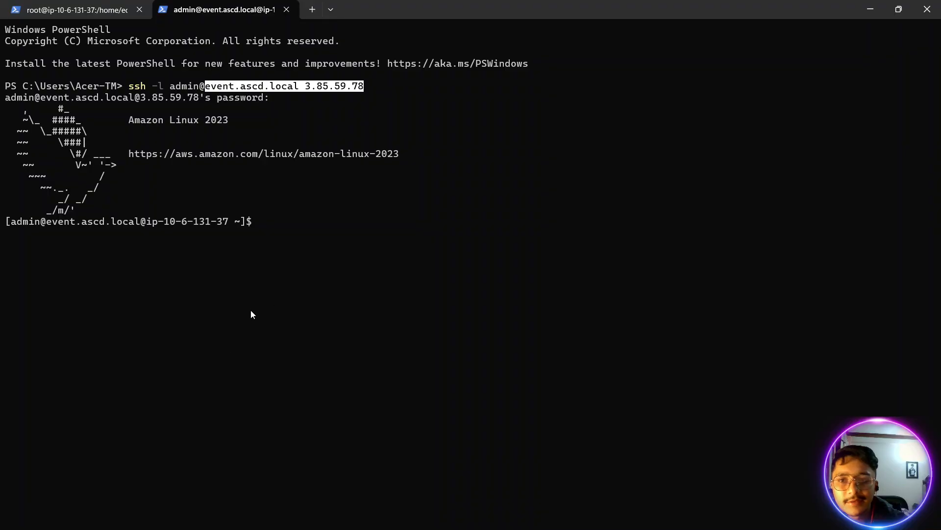
{"action": "left_click", "coordinate": [302, 315]}
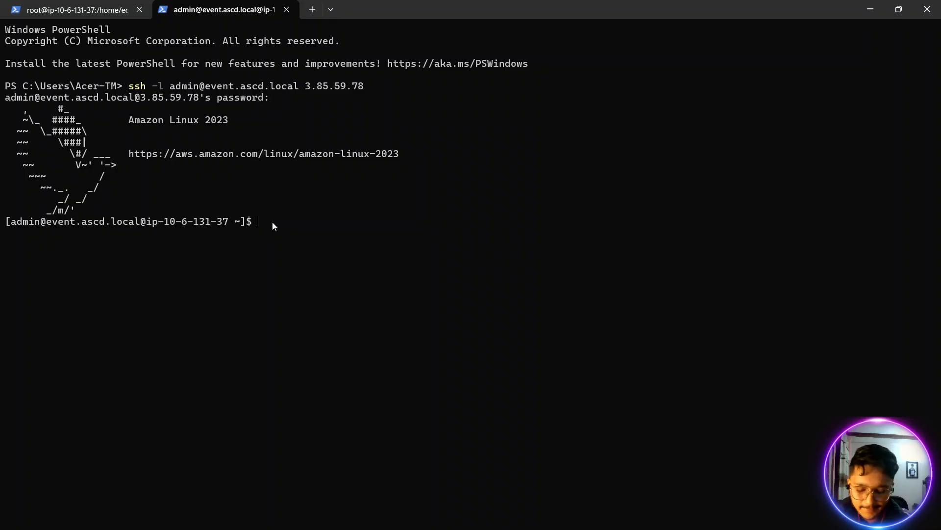
- Run sudo su in the domain admin's SSH session and enter the account password from the clipboard history at the sudo prompt
{"action": "type", "text": "sudo su"}
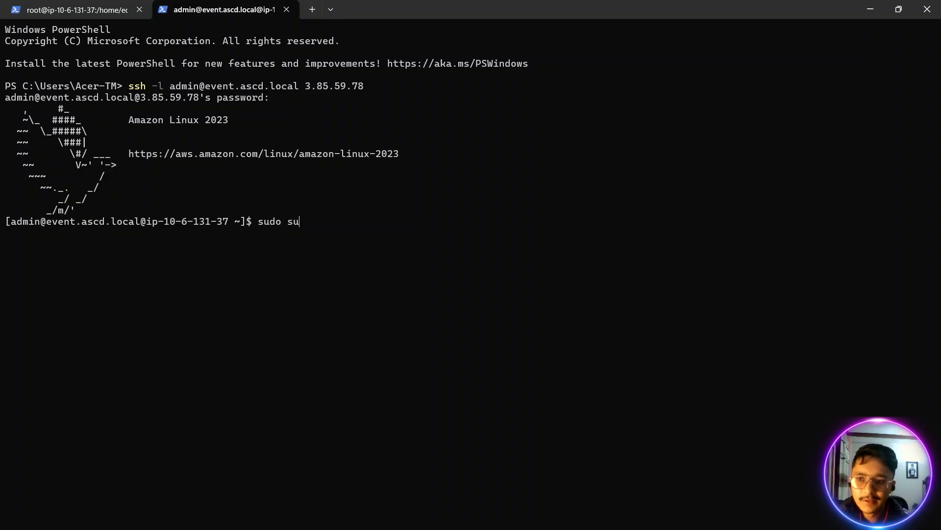
{"action": "key", "text": "Return"}
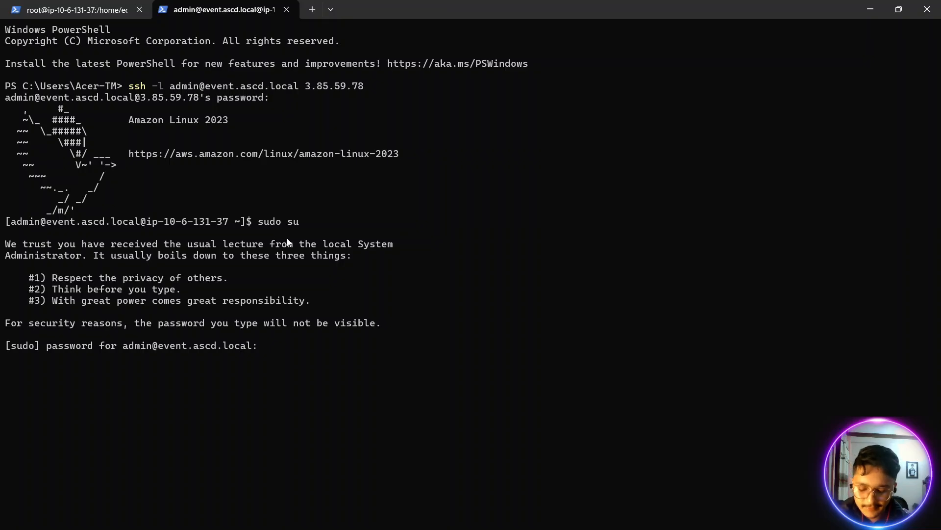
{"action": "key", "text": "super+v"}
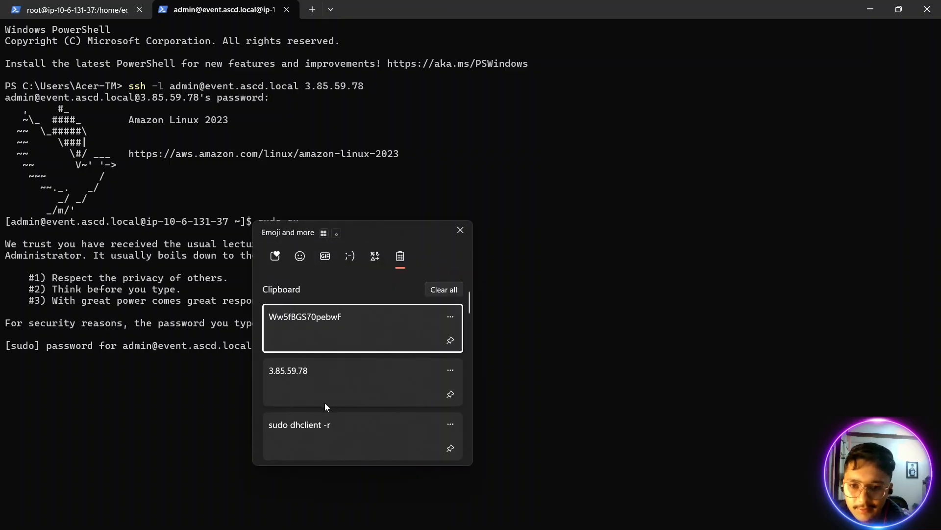
{"action": "left_click", "coordinate": [310, 320]}
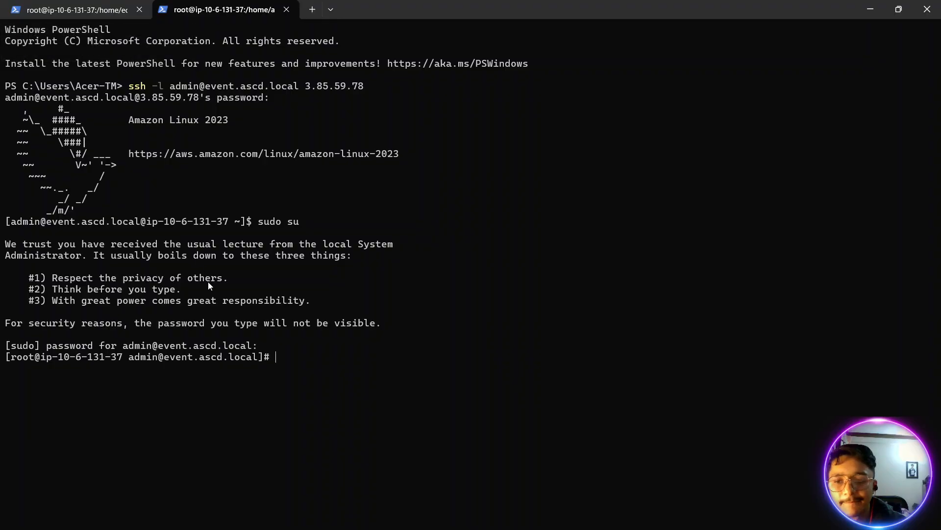
{"action": "left_click_drag", "start_coordinate": [5, 363], "coordinate": [272, 355]}
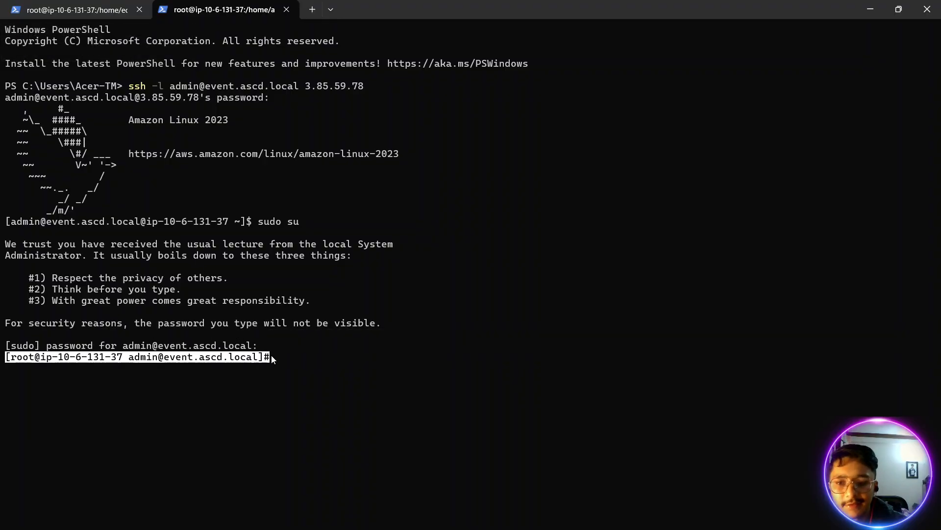
{"action": "left_click", "coordinate": [333, 349]}
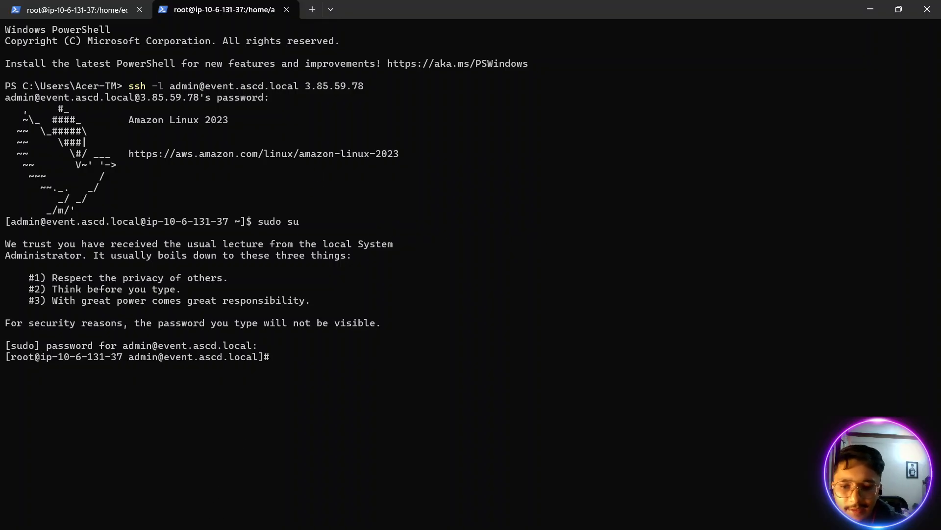
- Switch back to the browser's EC2 instance summary for DomainJoinTestServer and close the password vault's login view
{"action": "left_click", "coordinate": [128, 523]}
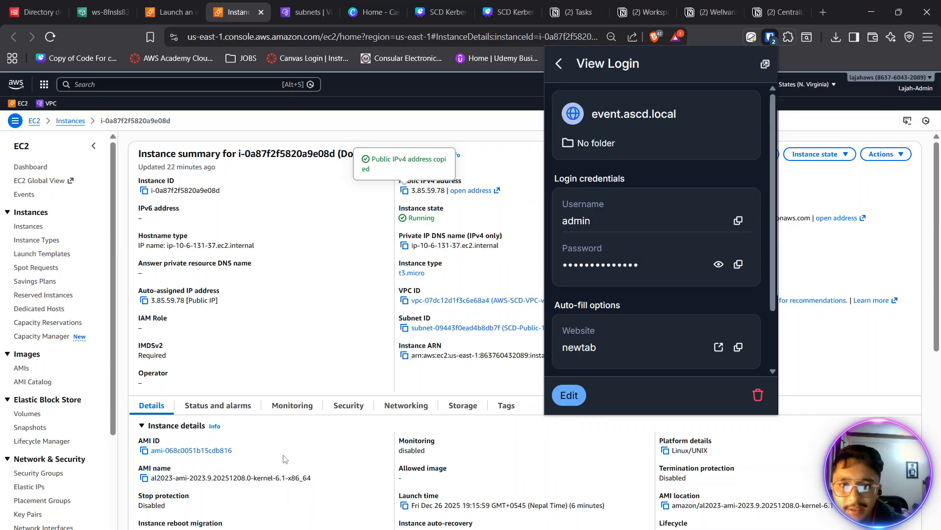
{"action": "left_click", "coordinate": [560, 63]}
{"action": "left_click", "coordinate": [819, 193]}
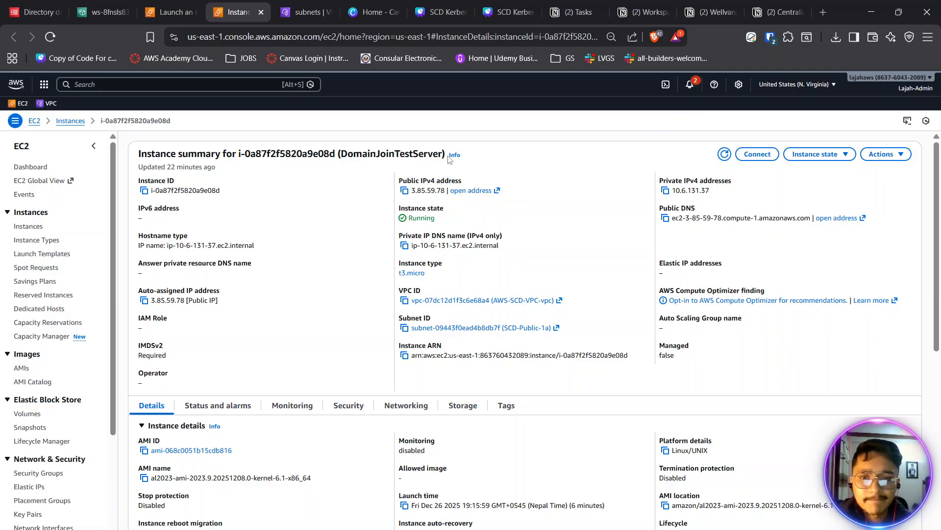
{"action": "left_click_drag", "start_coordinate": [448, 156], "coordinate": [488, 163]}
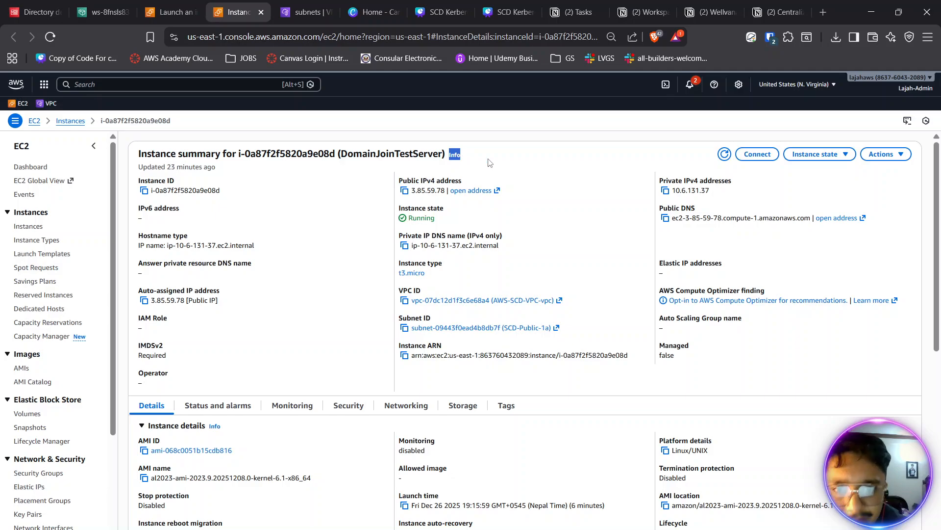
{"action": "left_click", "coordinate": [488, 163]}
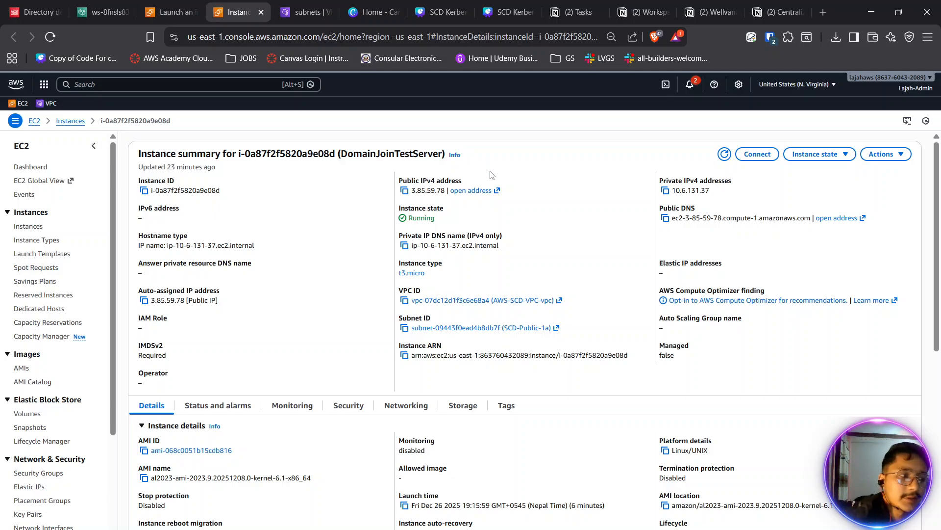